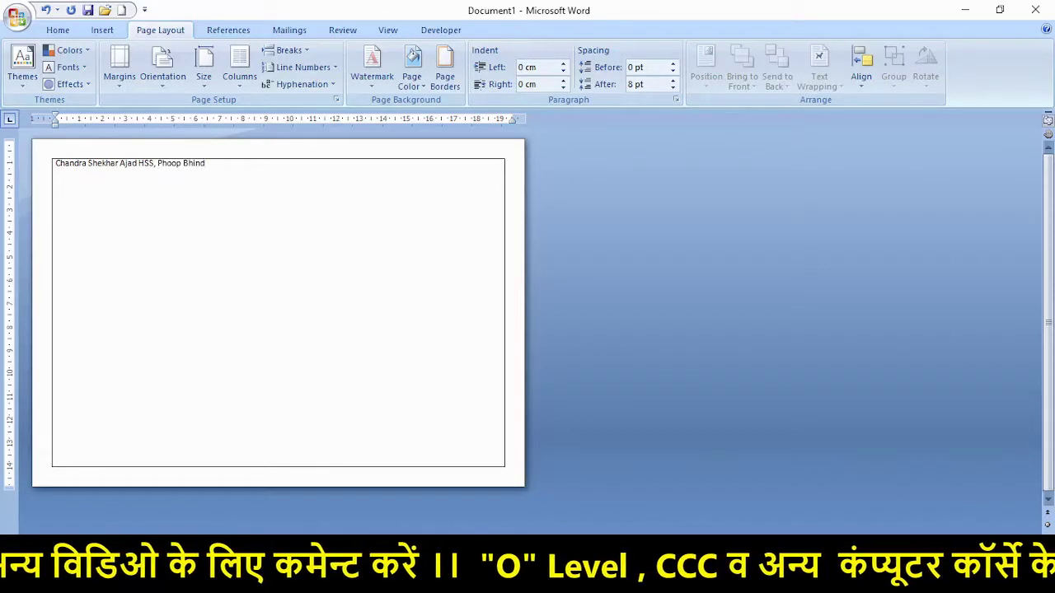
# Centre the school name heading on the page and enlarge its text to 29 pt
pyautogui.hotkey('ctrl', 'e')
pyautogui.moveTo(365, 164); pyautogui.dragTo(231, 145)
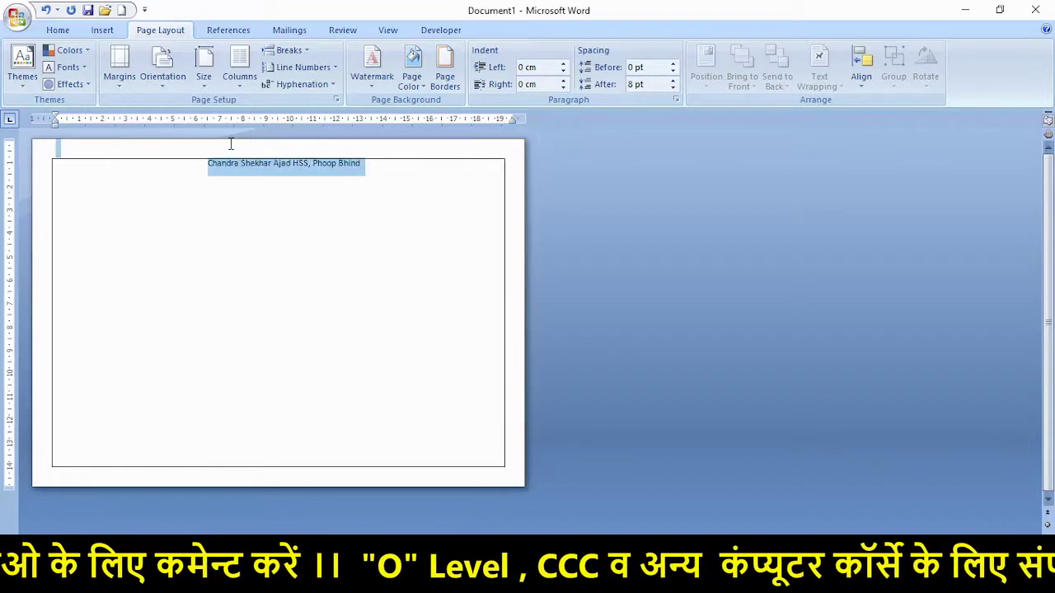
pyautogui.moveTo(366, 165); pyautogui.dragTo(198, 163)
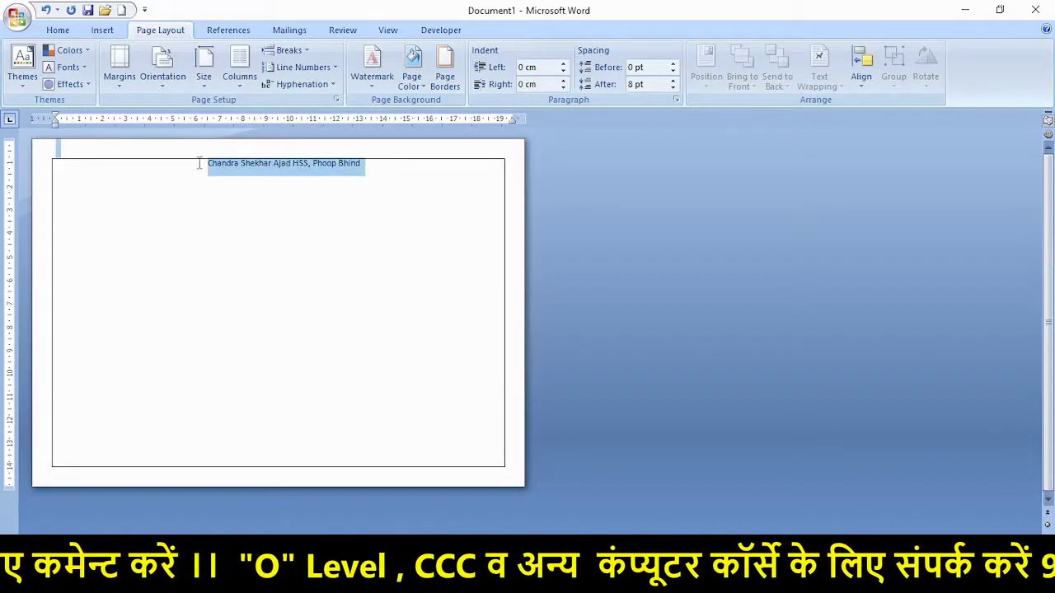
pyautogui.hotkey('ctrl', ']')
pyautogui.hotkey('ctrl', ']')
pyautogui.hotkey('ctrl', ']')
pyautogui.hotkey('ctrl', ']')
pyautogui.hotkey('ctrl', ']')
pyautogui.hotkey('ctrl', ']')
pyautogui.hotkey('ctrl', ']')
pyautogui.hotkey('ctrl', ']')
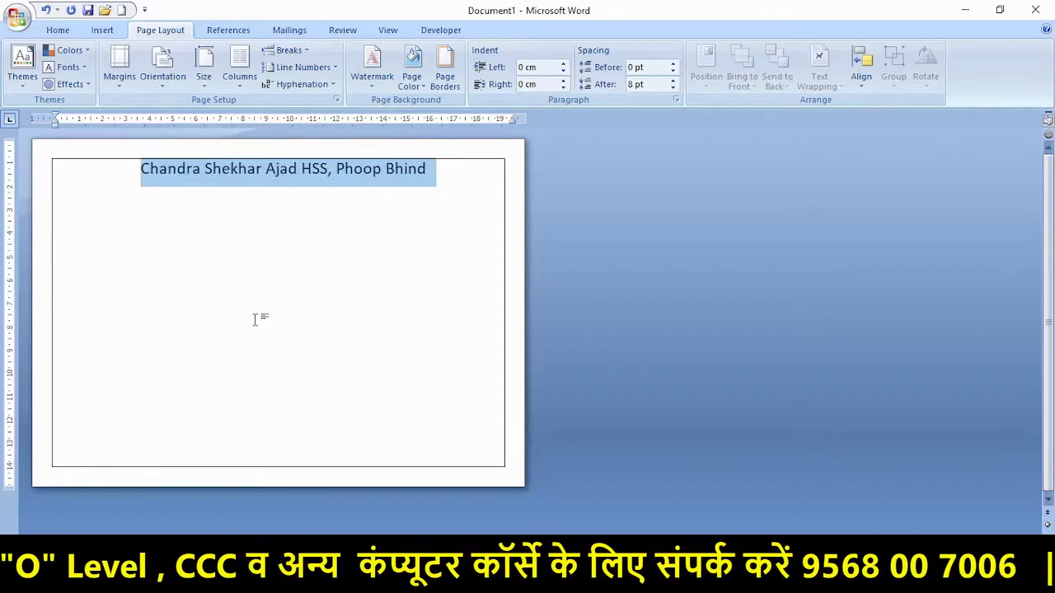
pyautogui.hotkey('ctrl', ']')
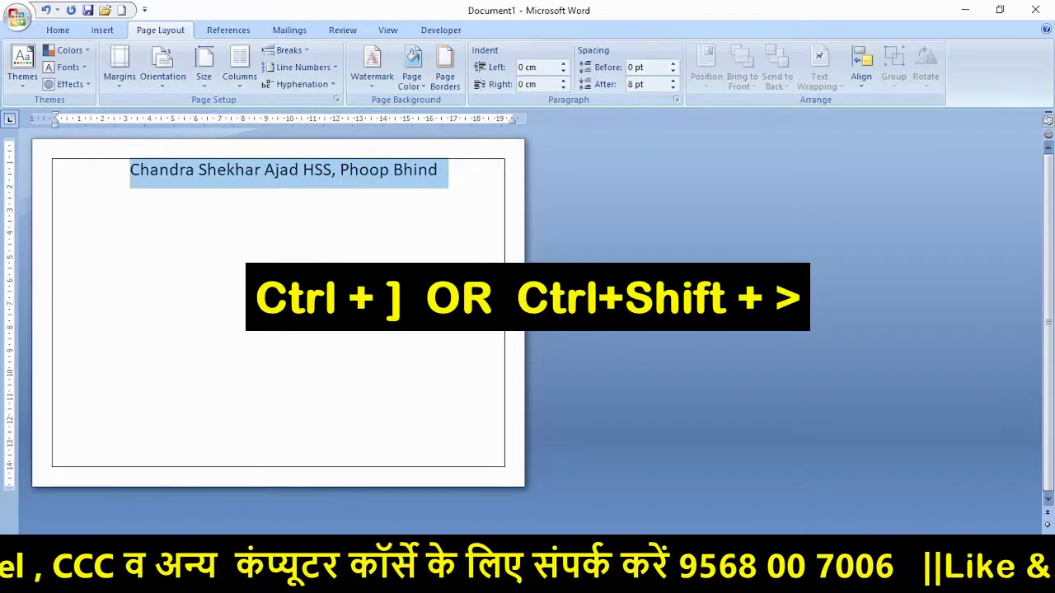
pyautogui.hotkey('ctrl', ']')
pyautogui.hotkey('ctrl', ']')
pyautogui.hotkey('ctrl', ']')
pyautogui.hotkey('ctrl', ']')
pyautogui.hotkey('ctrl', ']')
pyautogui.hotkey('ctrl', ']')
pyautogui.hotkey('ctrl', ']')
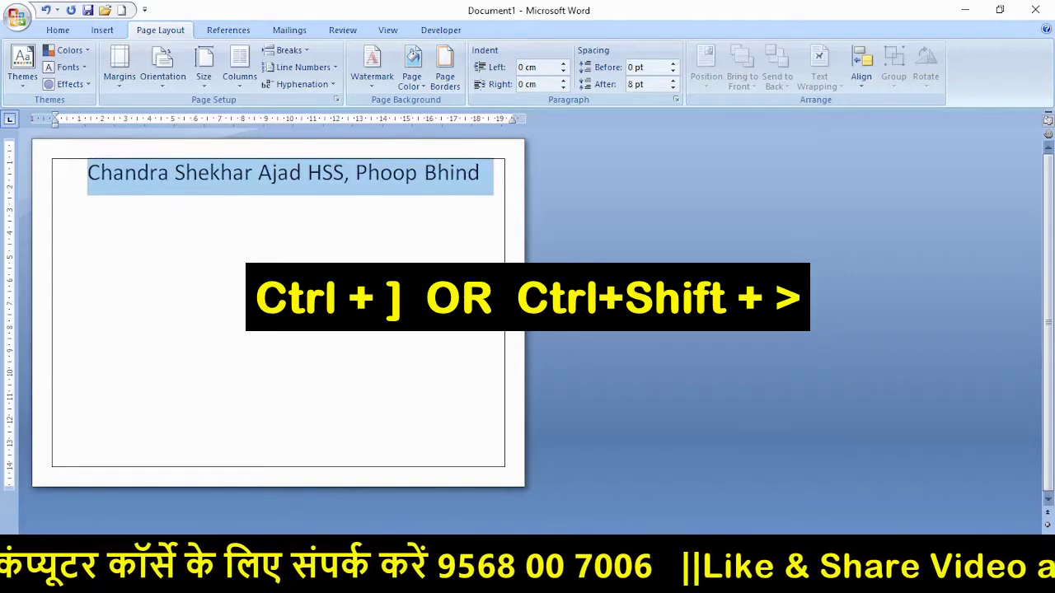
# Make the school name heading bold and set its font to Constantia
pyautogui.hotkey('ctrl', ']')
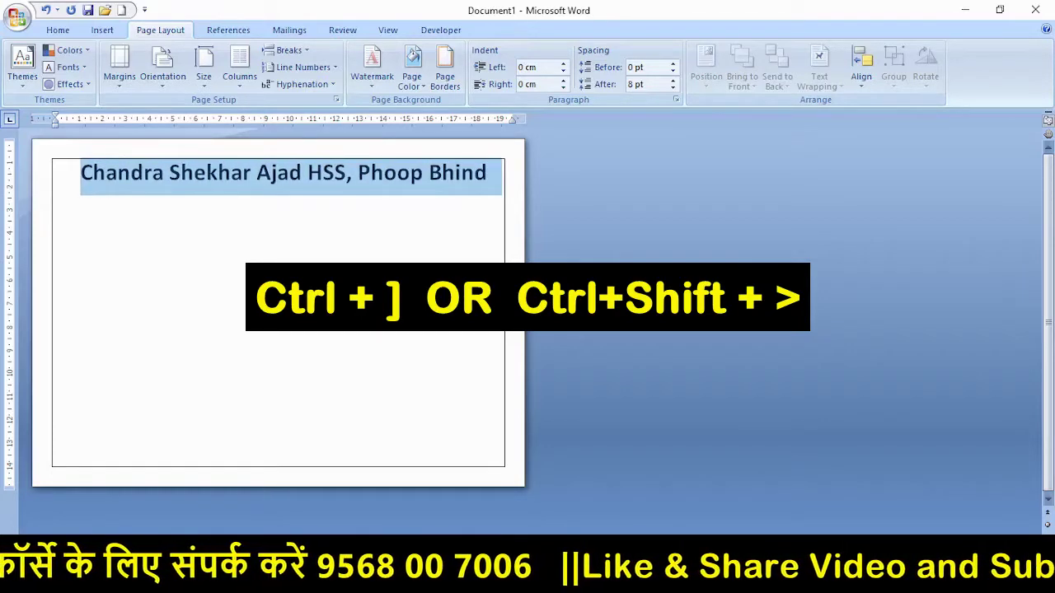
pyautogui.click(71, 30)
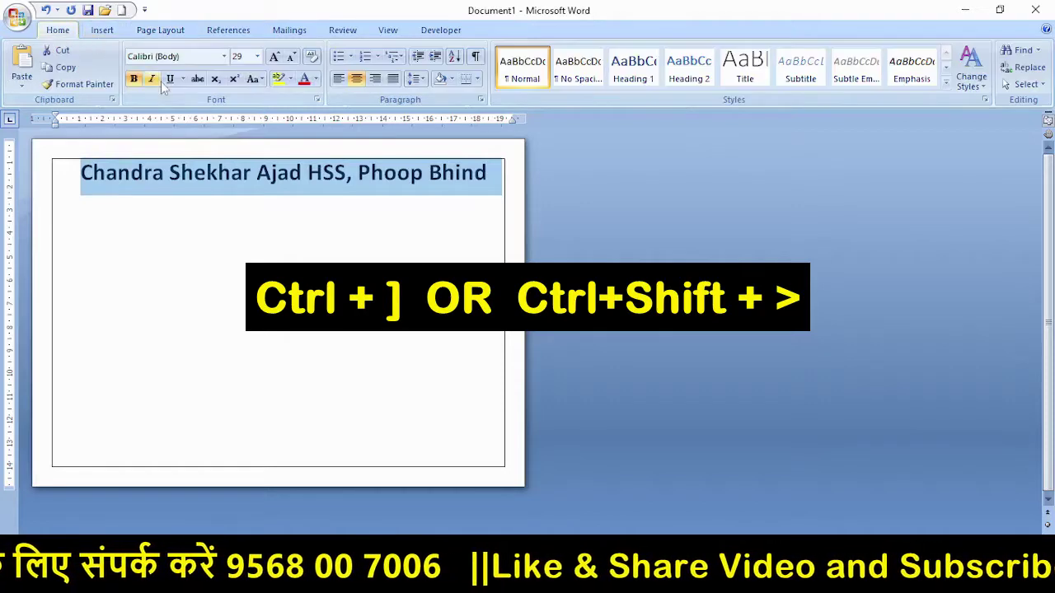
pyautogui.click(223, 56)
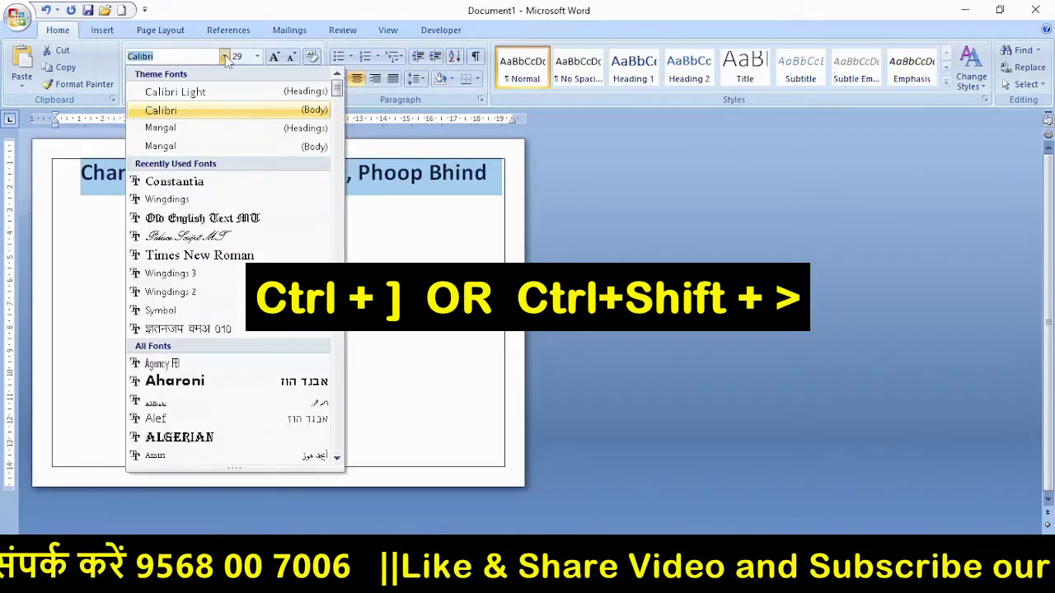
pyautogui.click(211, 188)
# Add a line reading "Admit Card" below the school name heading
pyautogui.click(384, 240)
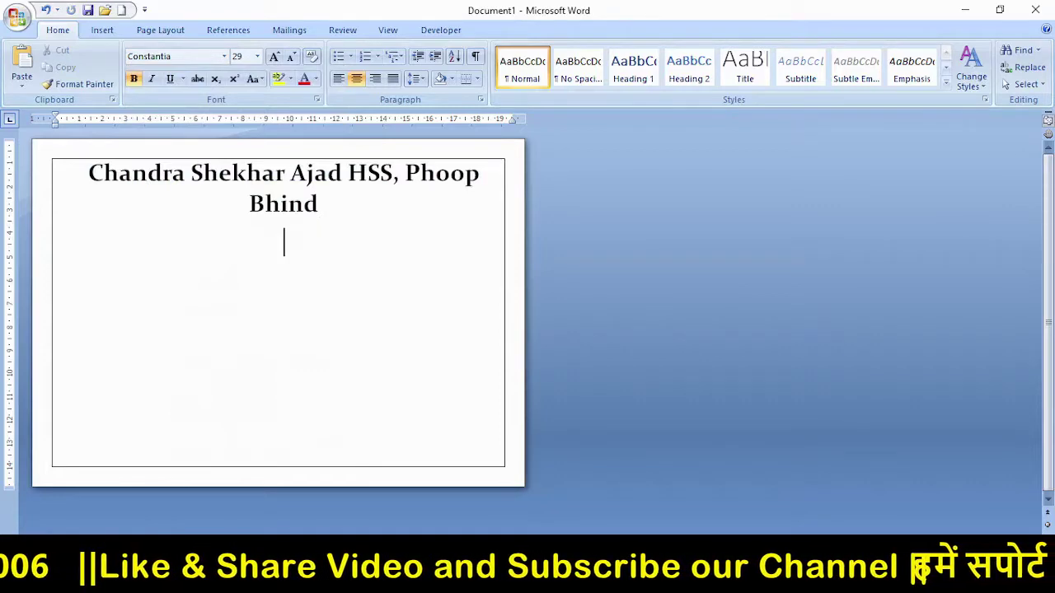
pyautogui.write('Admi')
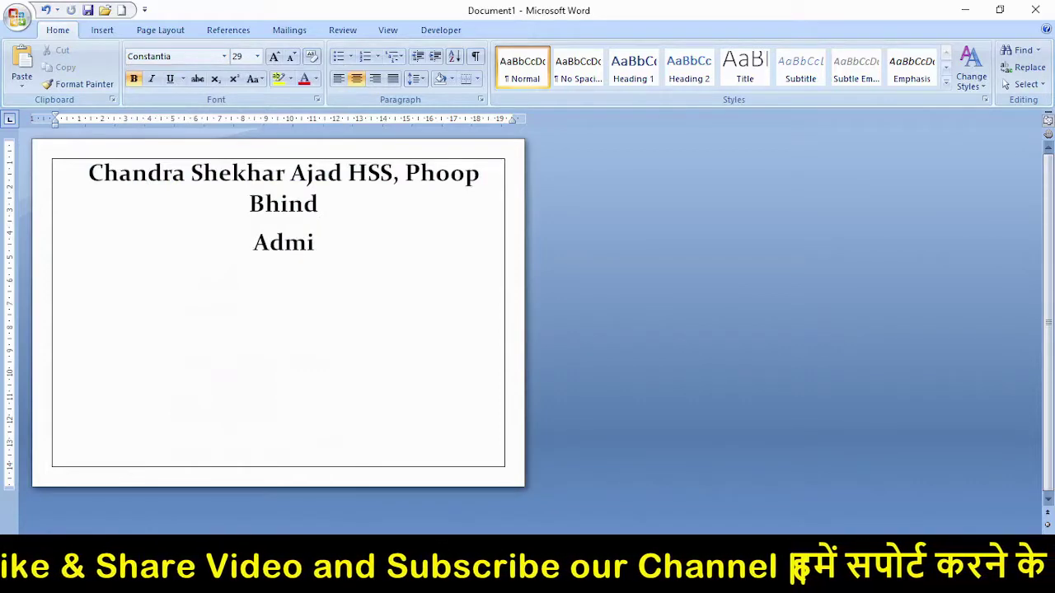
pyautogui.write('t Car')
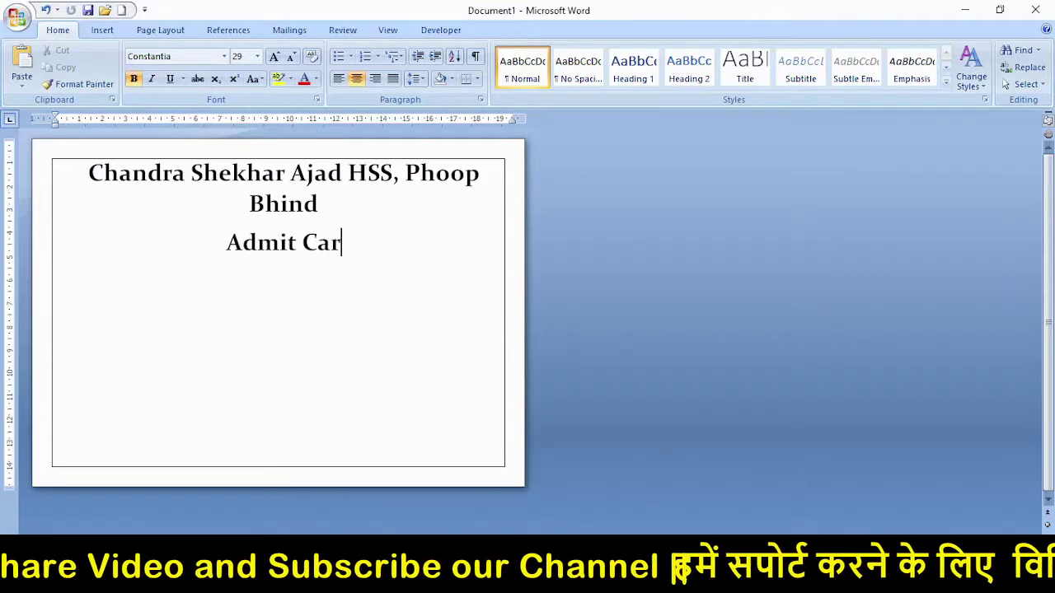
pyautogui.write('d')
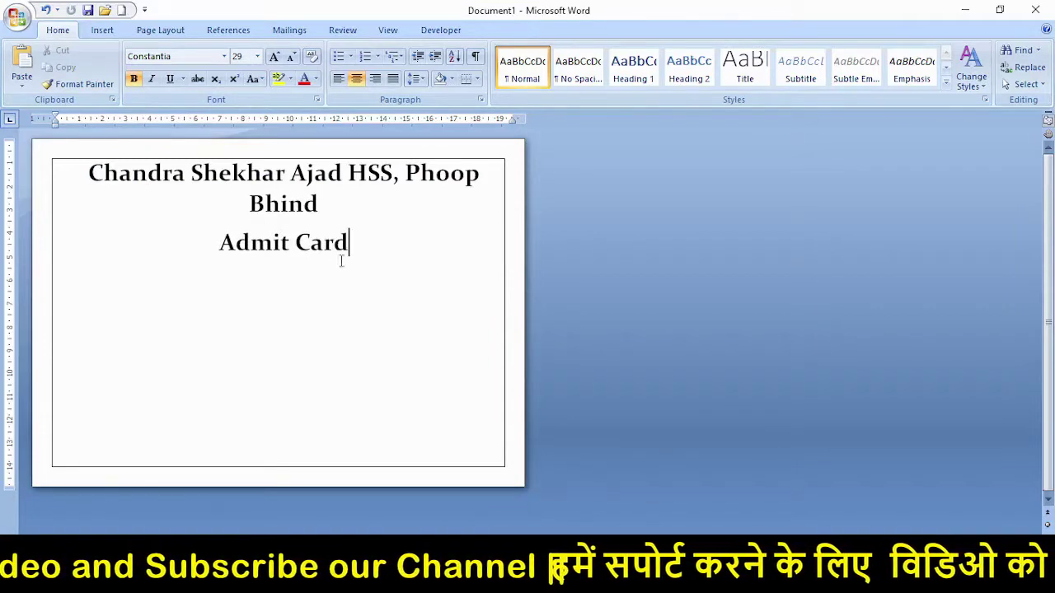
# Insert "Annual Exam 2022" on its own line above the "Admit Card" line
pyautogui.click(214, 256)
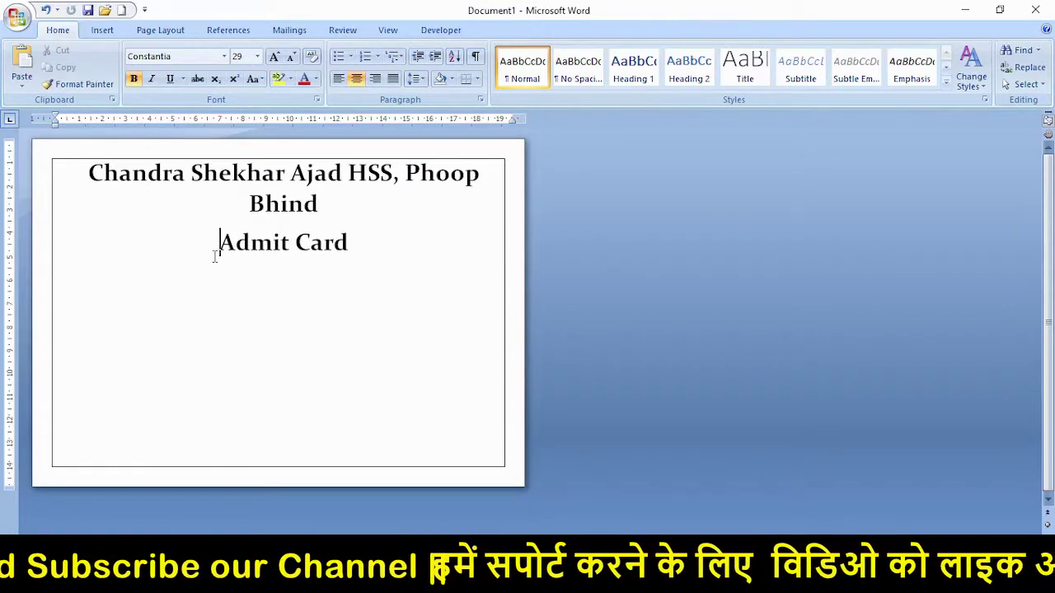
pyautogui.write('Annu')
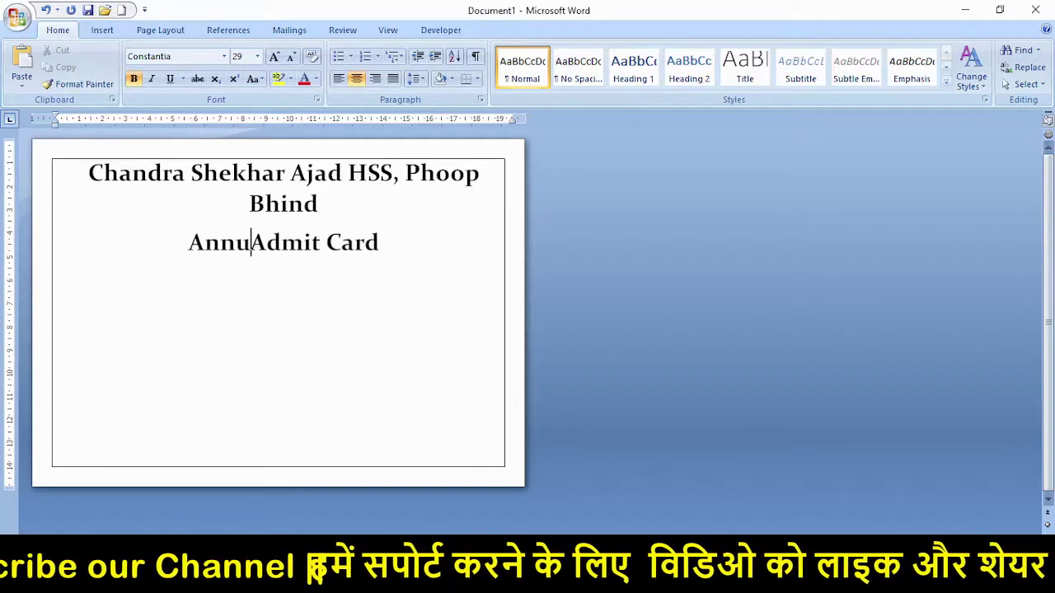
pyautogui.write('al Exam')
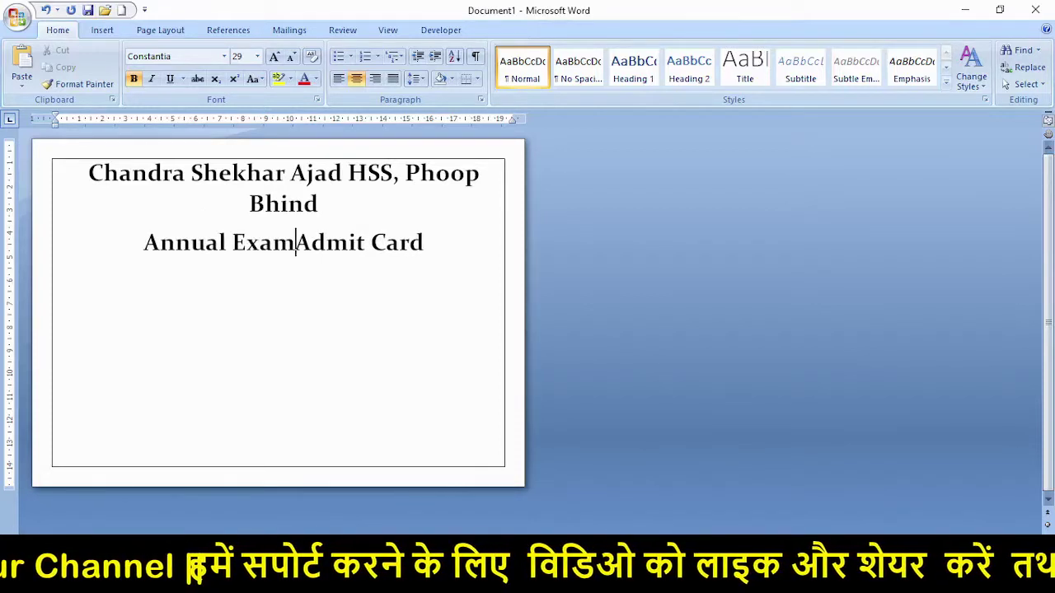
pyautogui.write(' 2022')
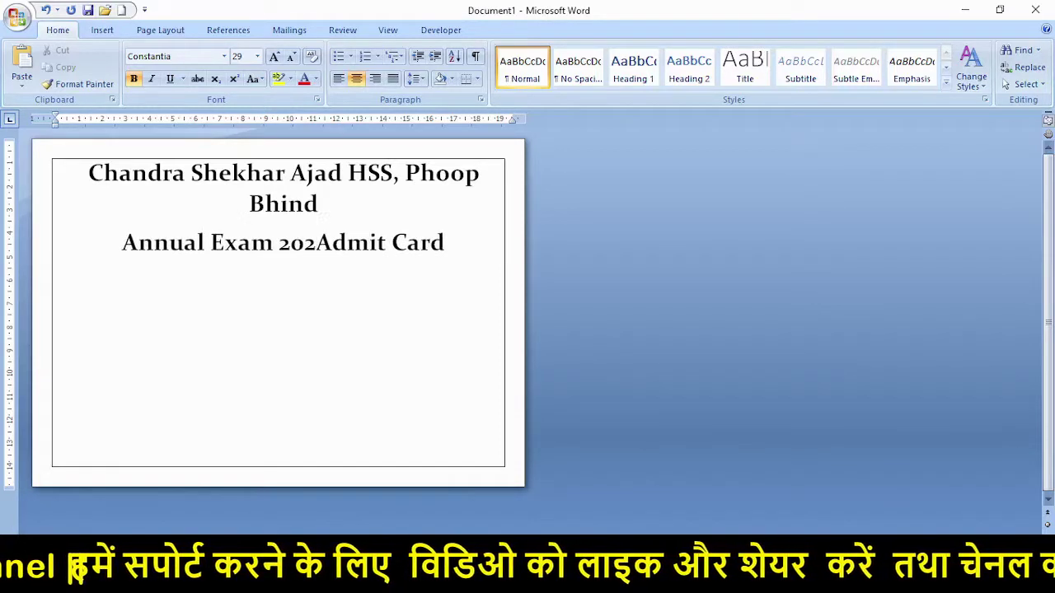
pyautogui.press('Return')
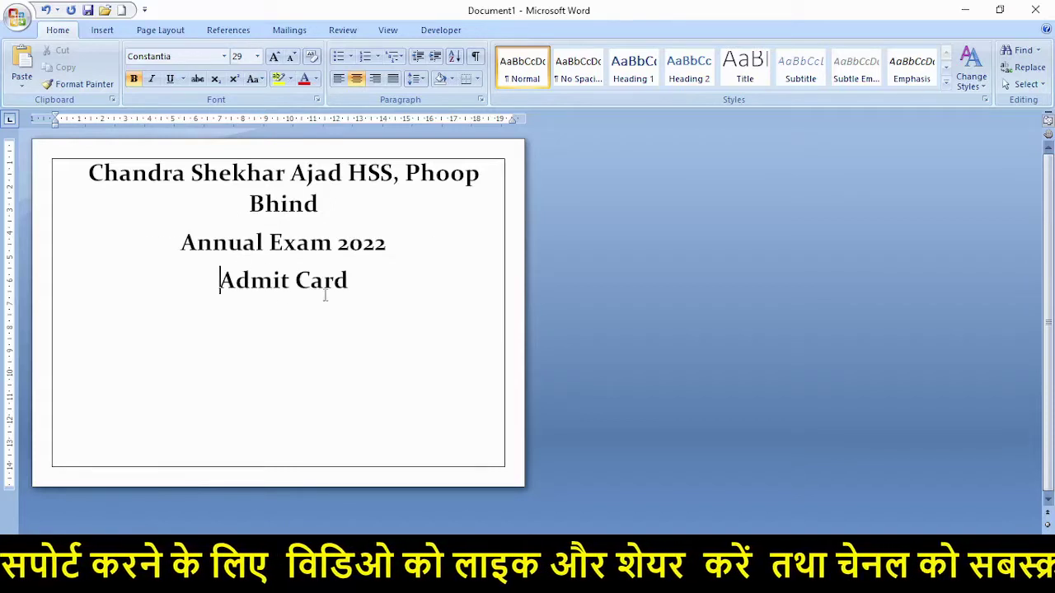
# Reduce the "Annual Exam 2022" and "Admit Card" lines to 16 pt and set their font to Calibri (Body)
pyautogui.moveTo(358, 273); pyautogui.dragTo(185, 240)
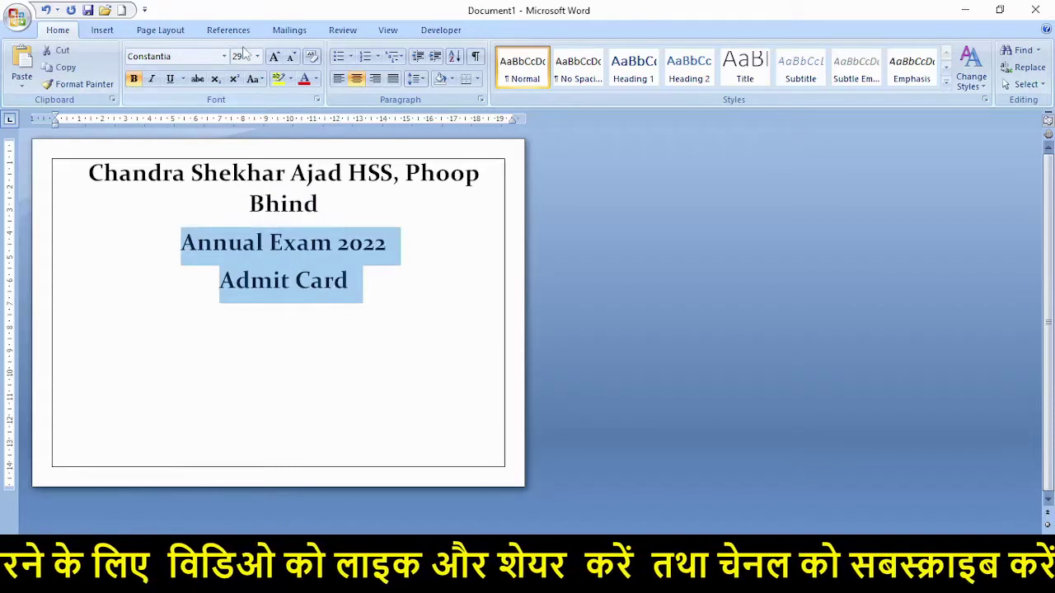
pyautogui.click(292, 58)
pyautogui.click(293, 57)
pyautogui.click(292, 58)
pyautogui.click(293, 58)
pyautogui.click(292, 58)
pyautogui.click(292, 58)
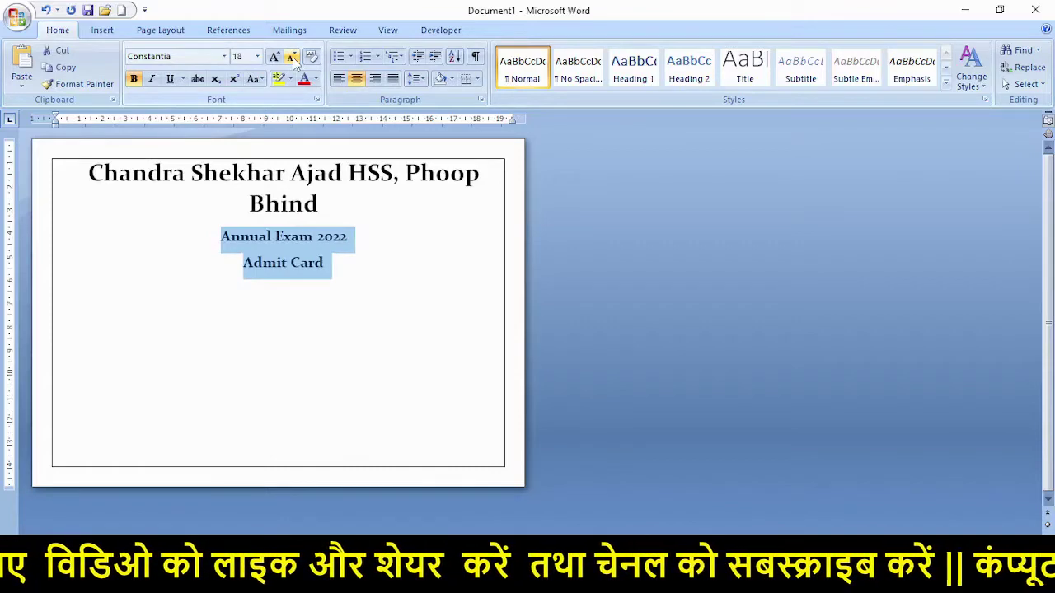
pyautogui.click(293, 57)
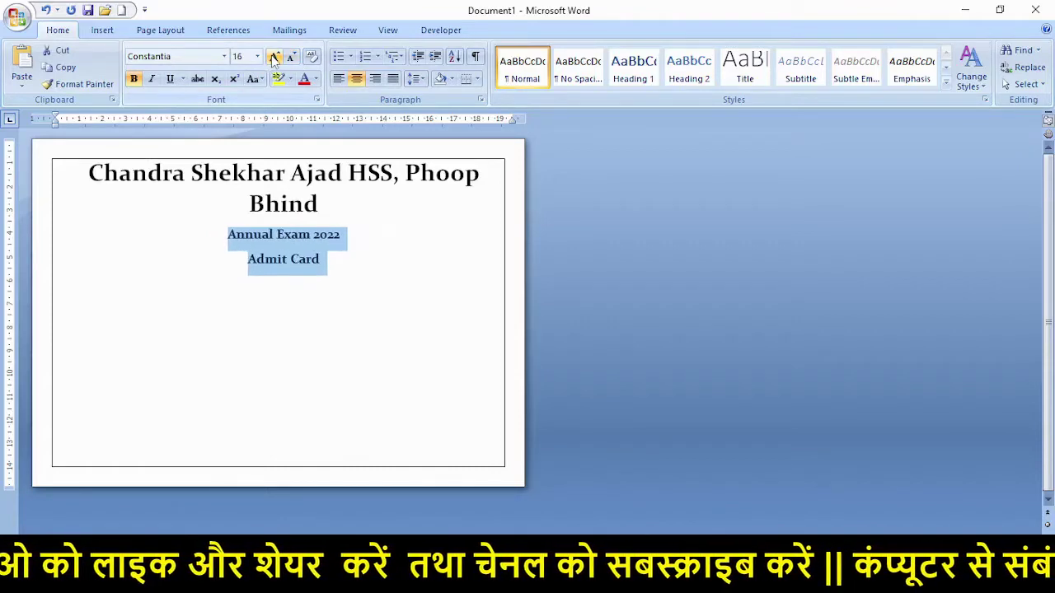
pyautogui.click(223, 57)
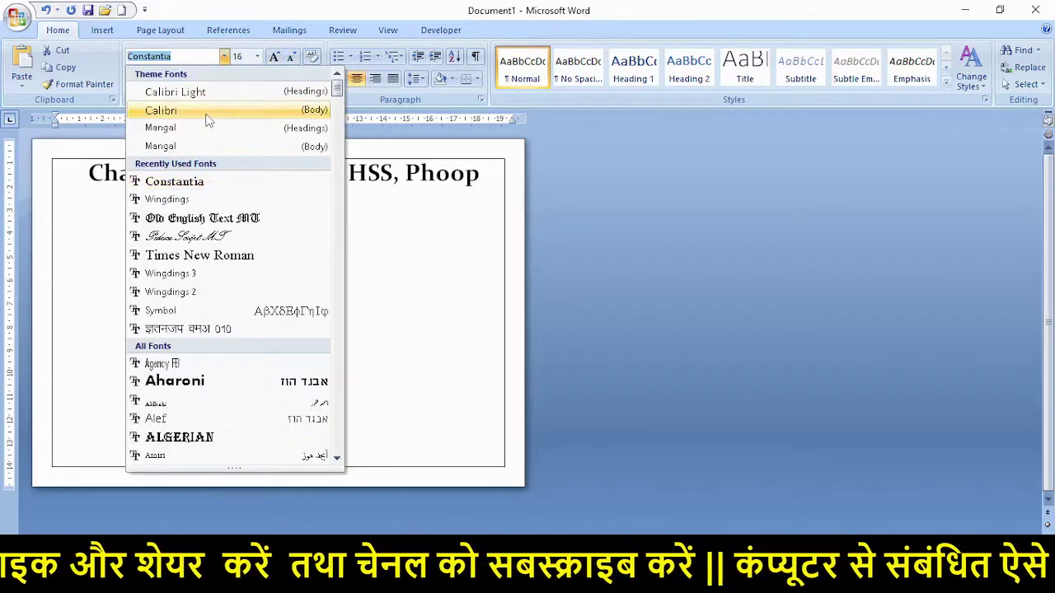
pyautogui.click(208, 112)
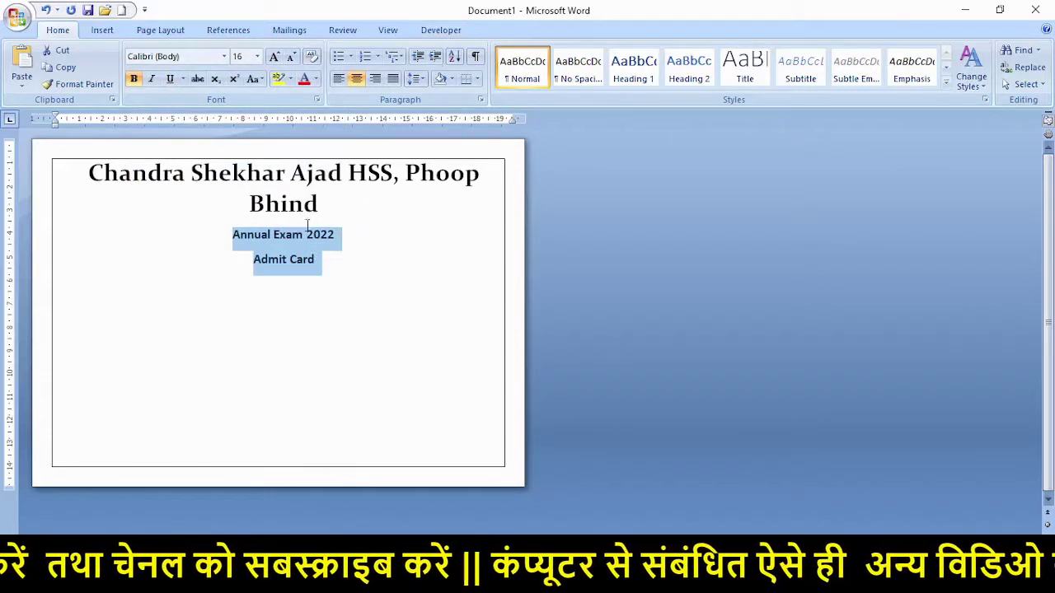
# Remove the space after paragraph from the "Annual Exam 2022" and "Admit Card" lines and from the school name heading
pyautogui.click(416, 79)
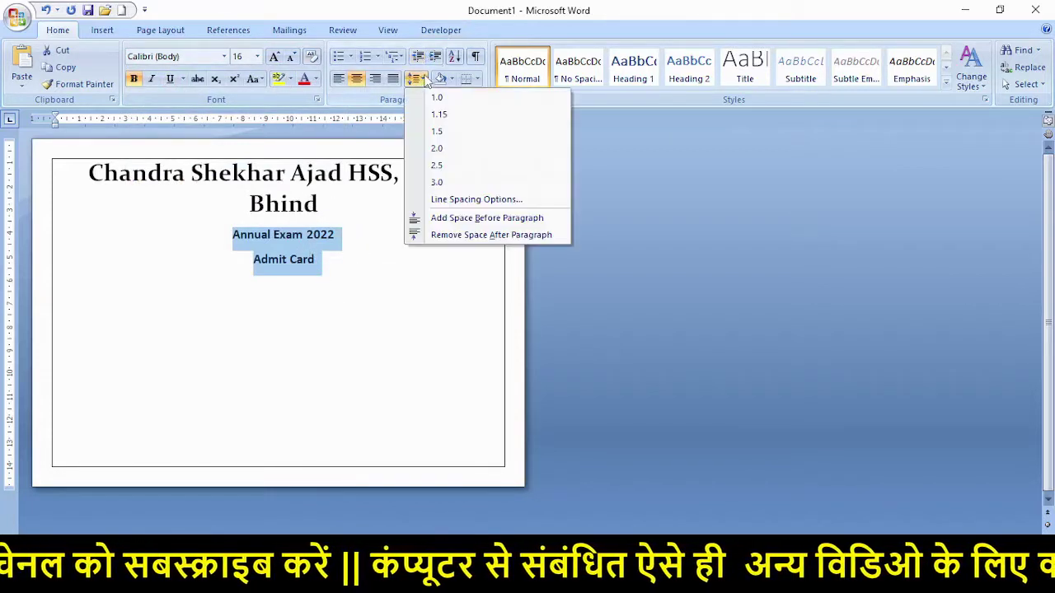
pyautogui.click(487, 234)
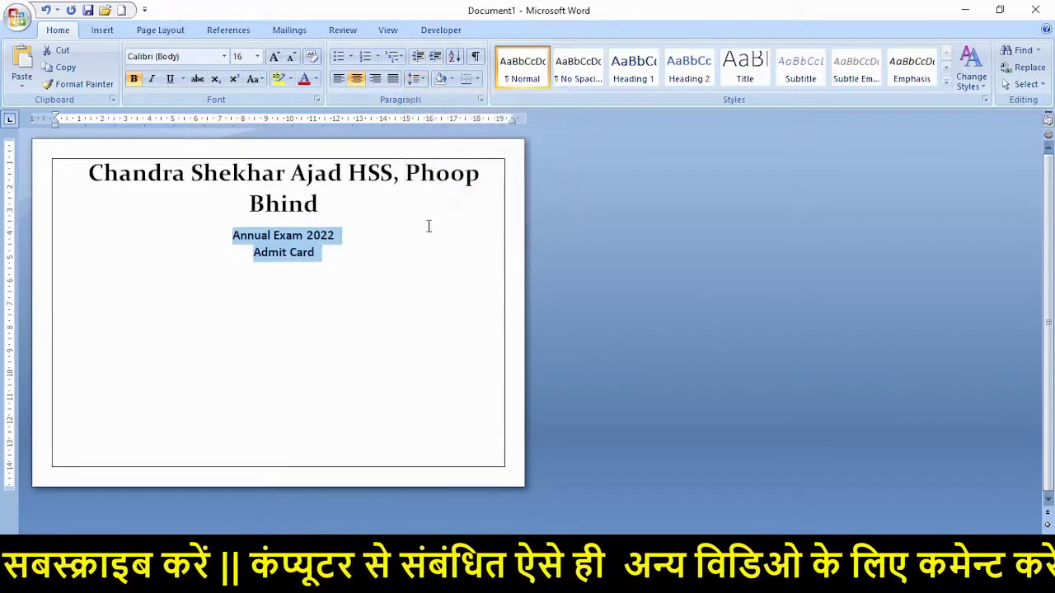
pyautogui.click(340, 204)
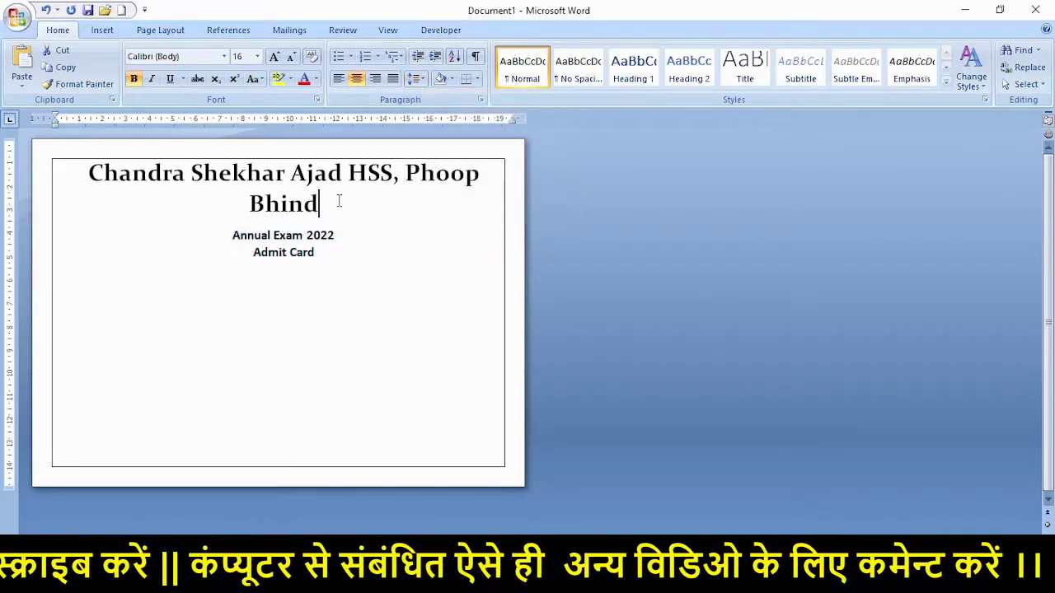
pyautogui.click(416, 79)
pyautogui.click(478, 235)
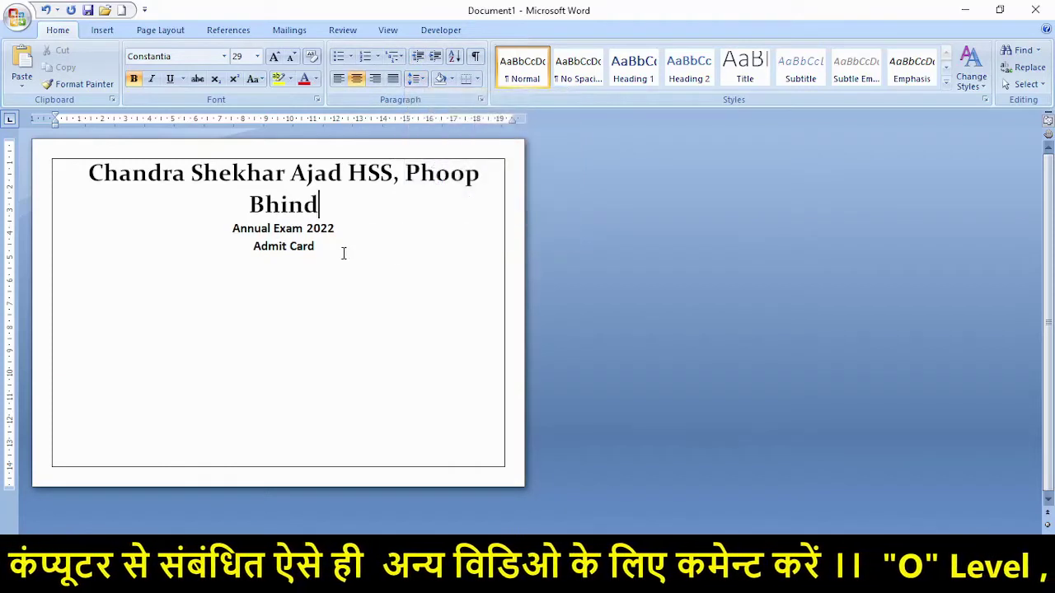
# Start a left-aligned line below "Admit Card" and insert a table with three columns and four rows there
pyautogui.click(314, 259)
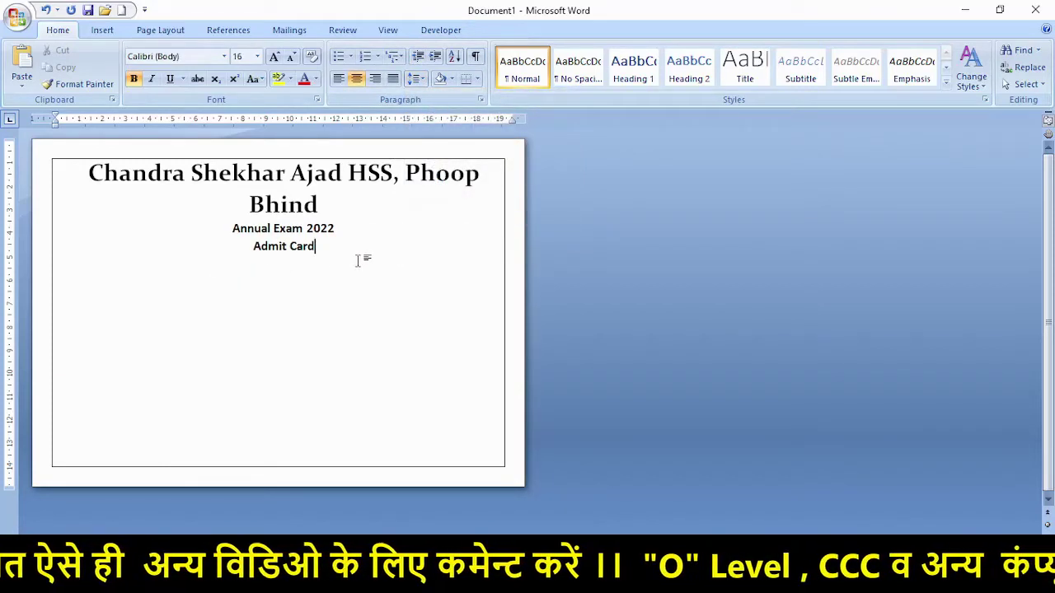
pyautogui.press('Return')
pyautogui.hotkey('ctrl', 'l')
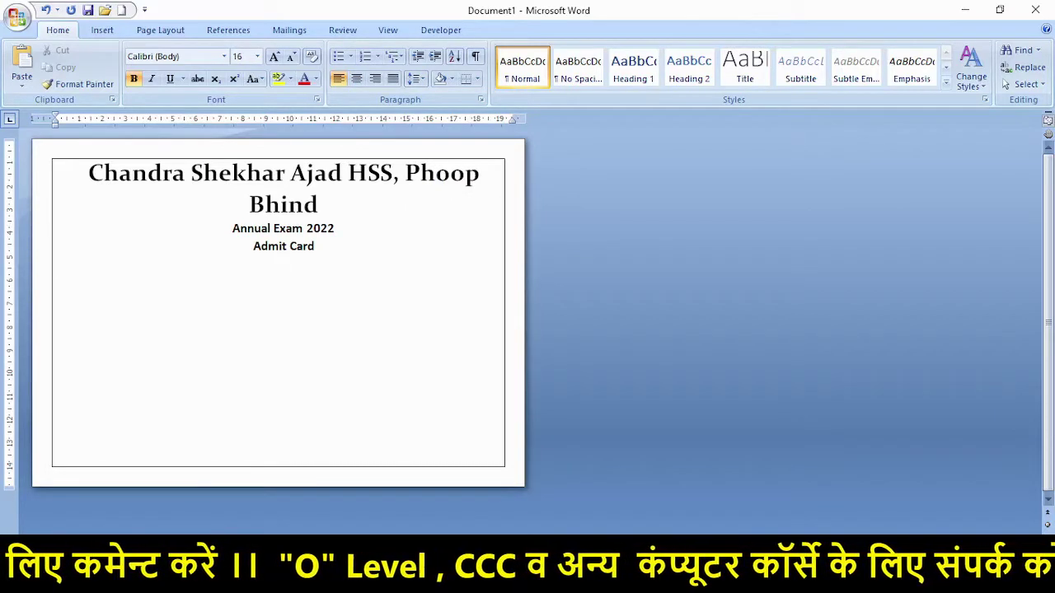
pyautogui.click(105, 30)
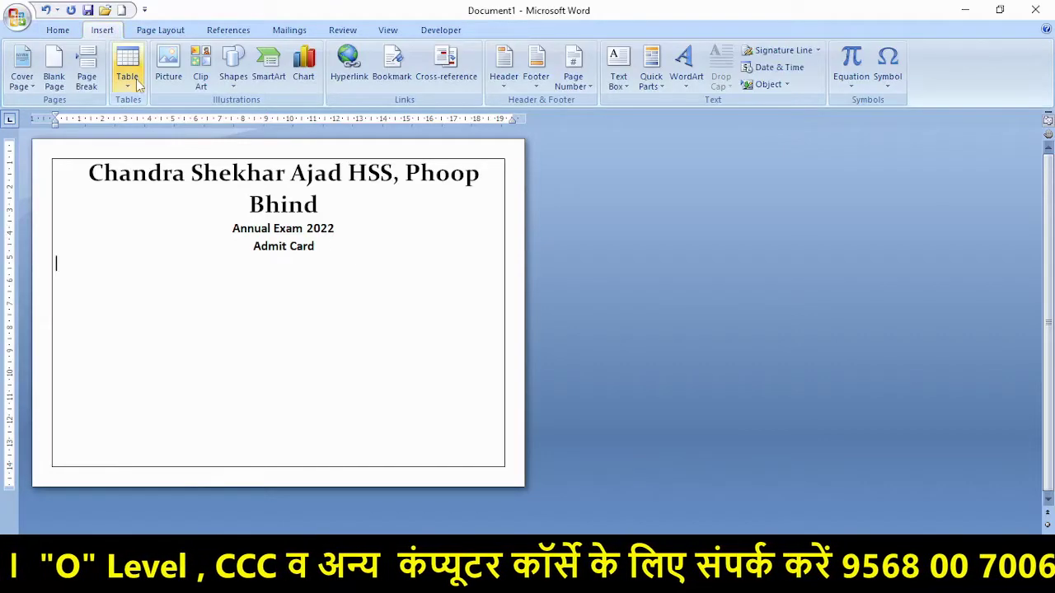
pyautogui.click(127, 66)
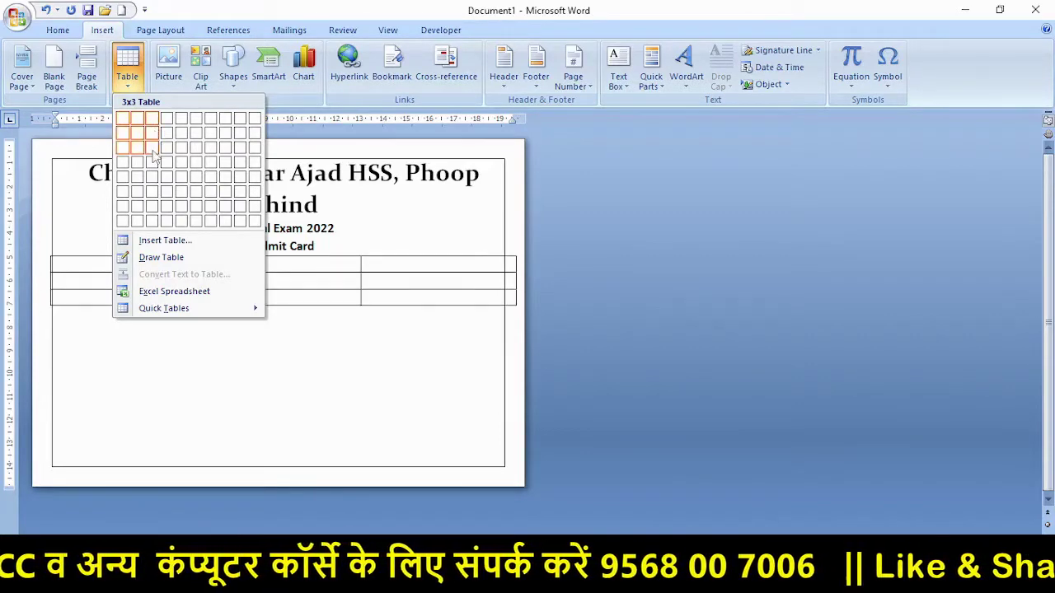
pyautogui.click(158, 163)
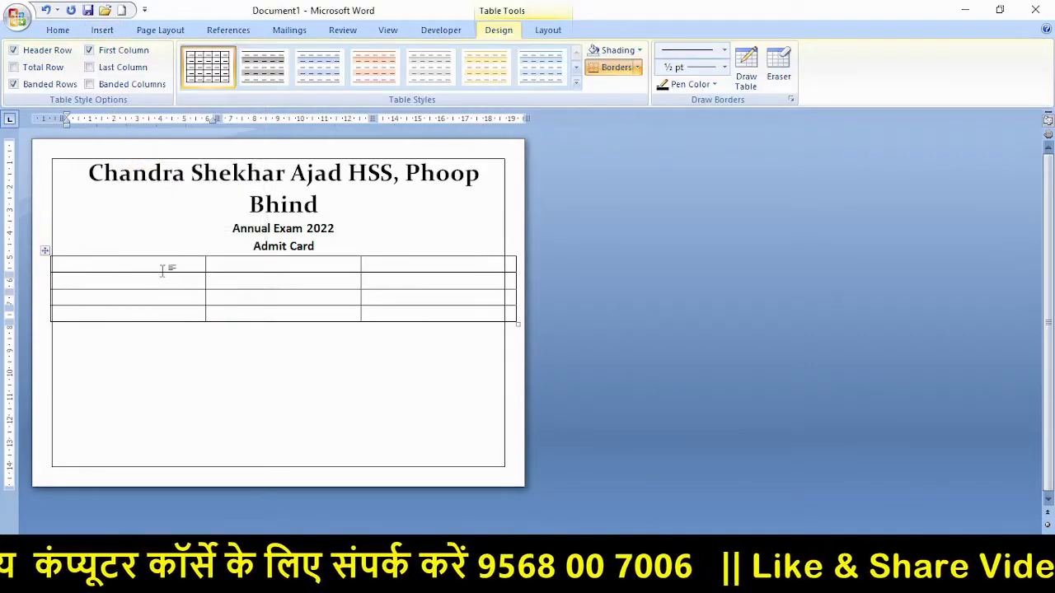
# Enter "Roll" in the table's first cell and narrow the table so its right edge fits inside the page border
pyautogui.write('Roll')
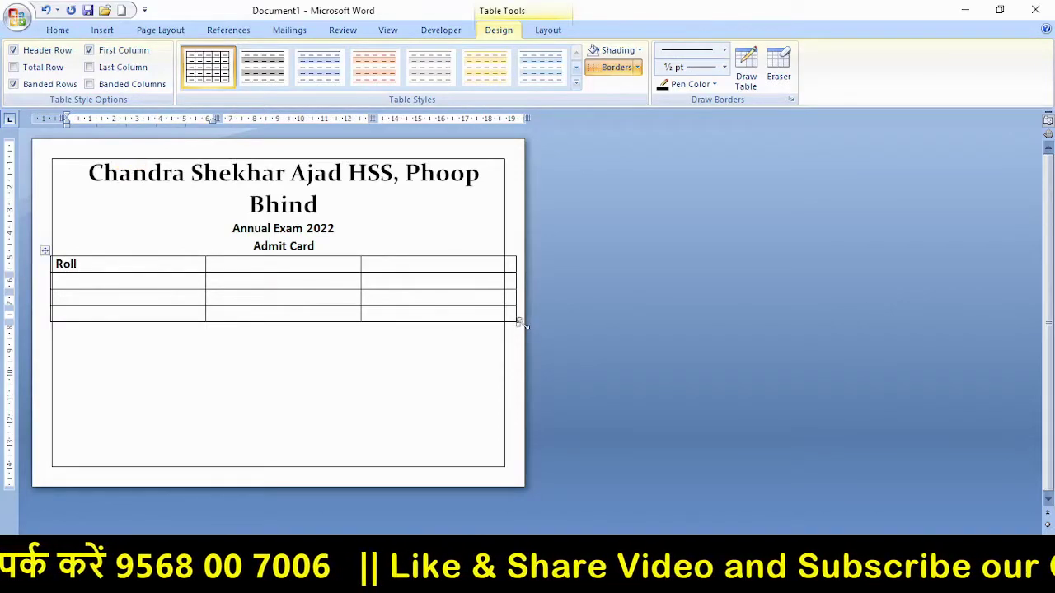
pyautogui.moveTo(518, 324); pyautogui.dragTo(501, 327)
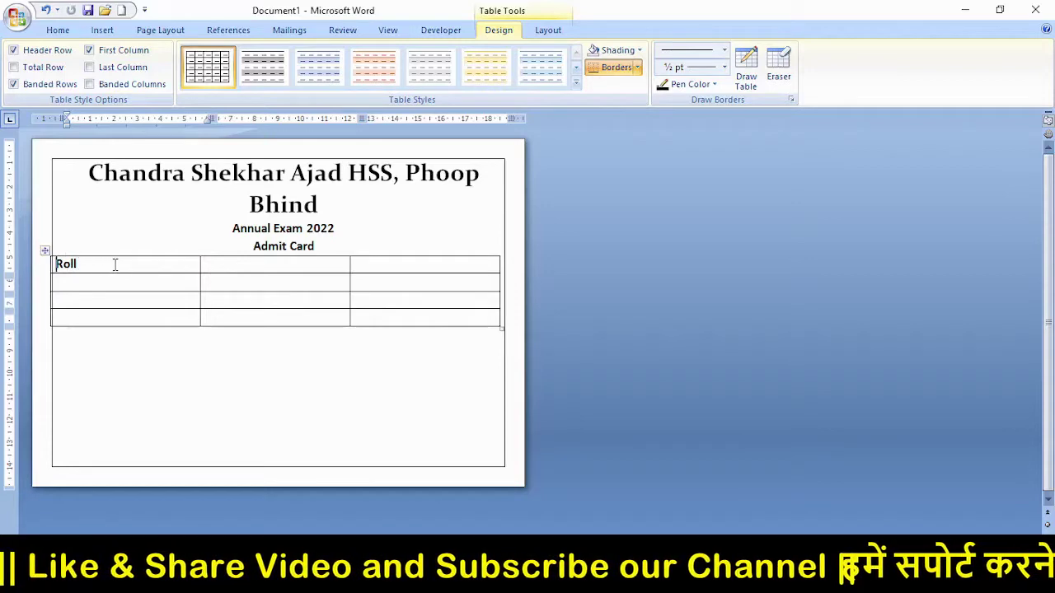
pyautogui.click(45, 252)
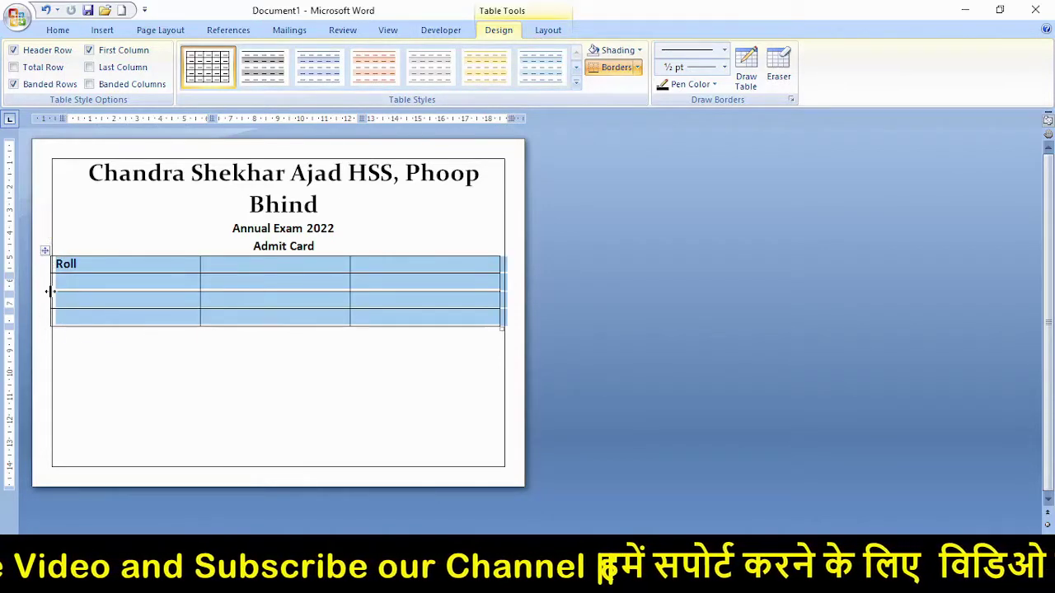
pyautogui.click(68, 246)
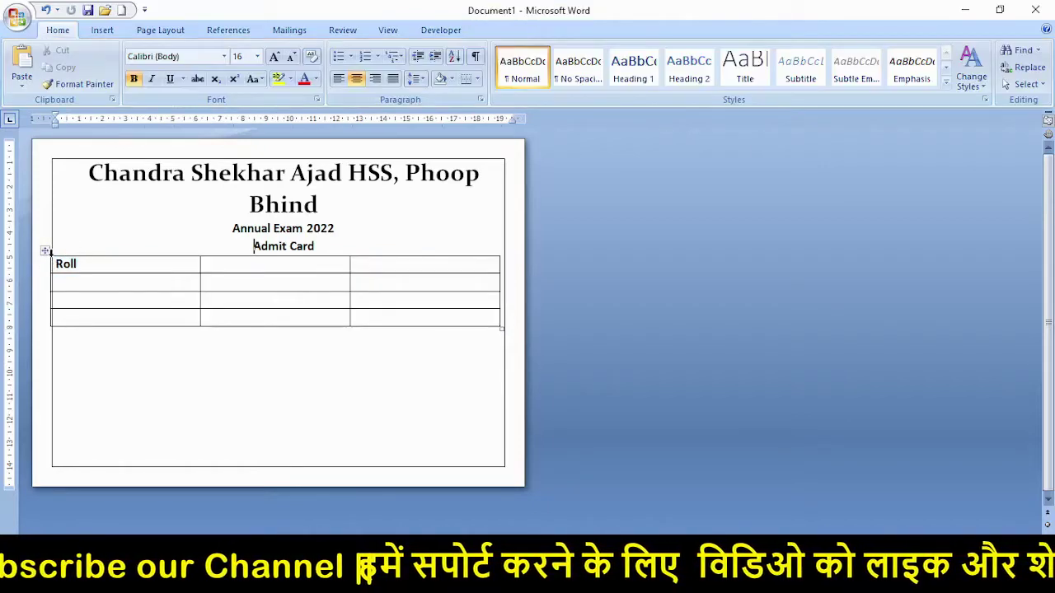
# Set the left and right page margins to 1.2 cm for the whole document
pyautogui.click(46, 250)
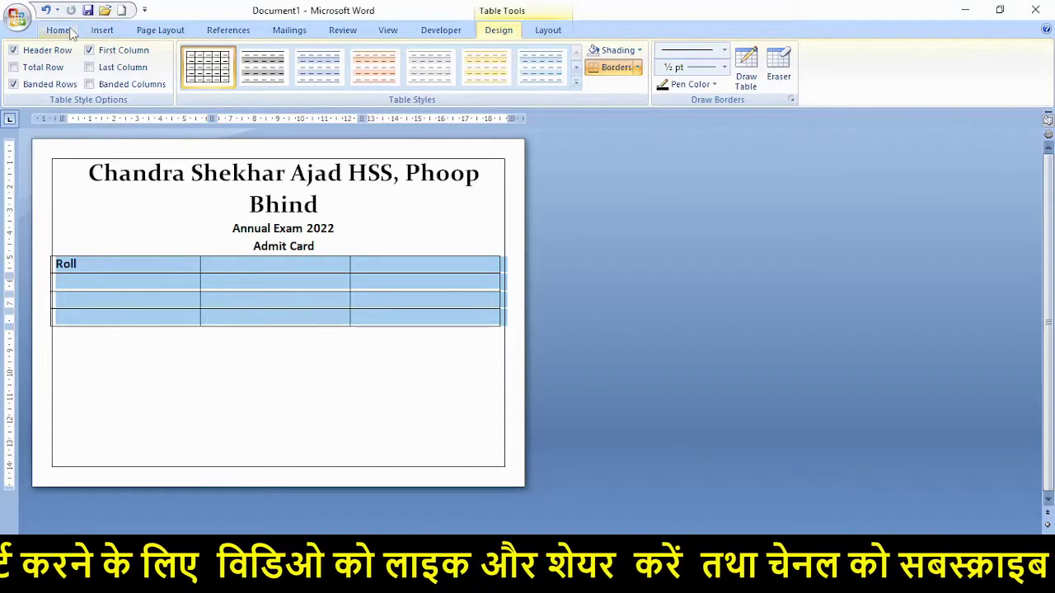
pyautogui.click(145, 31)
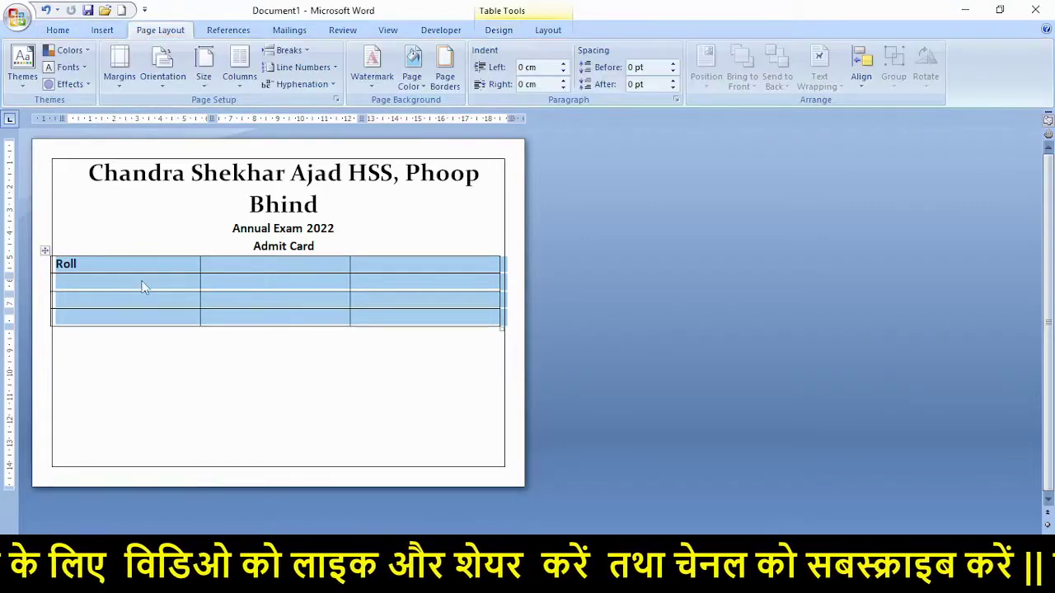
pyautogui.click(122, 242)
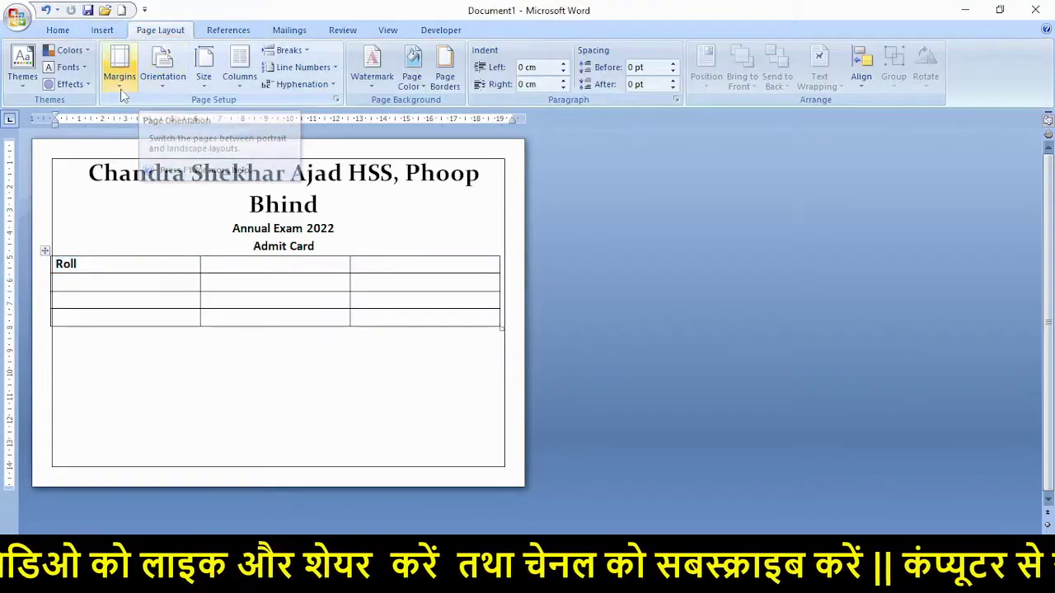
pyautogui.click(120, 83)
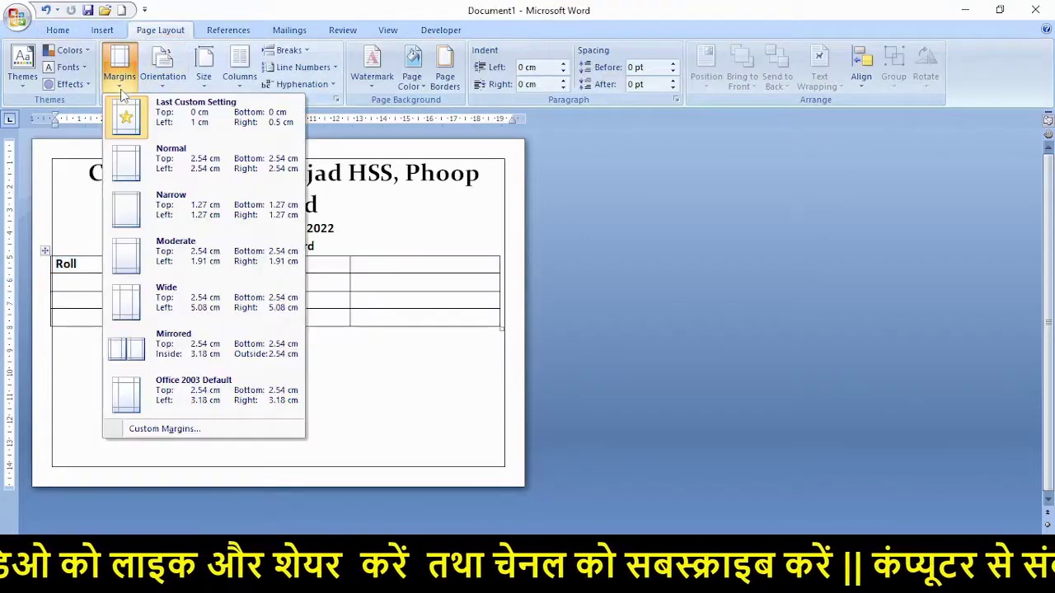
pyautogui.click(175, 430)
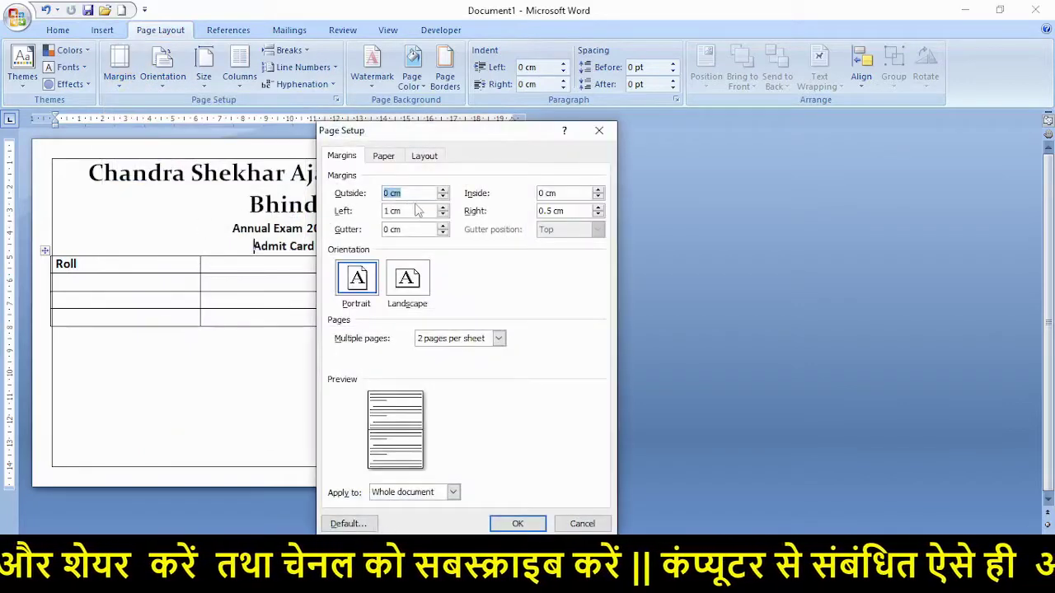
pyautogui.click(390, 211)
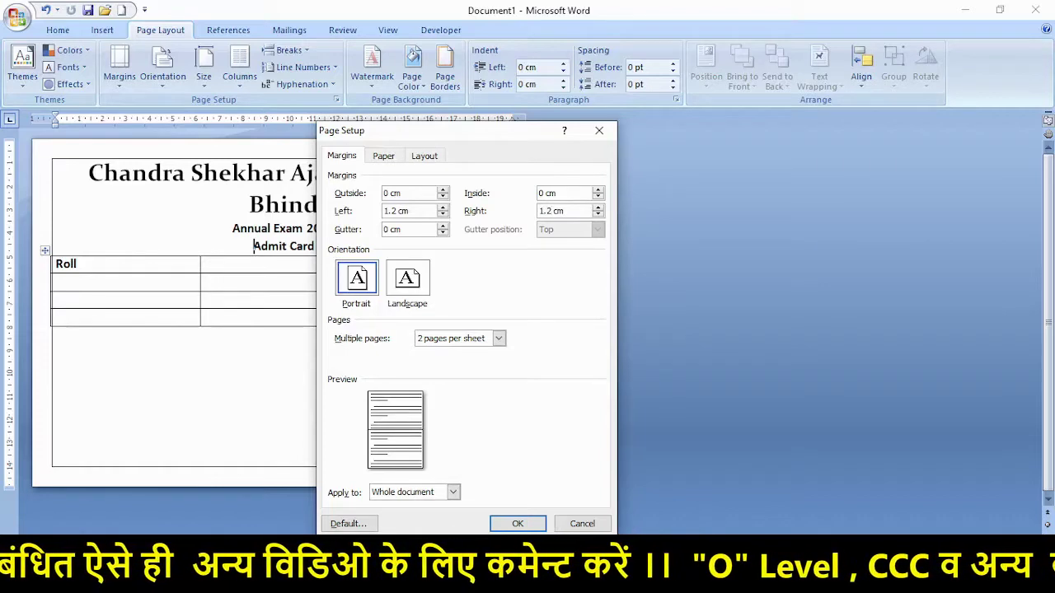
pyautogui.click(517, 524)
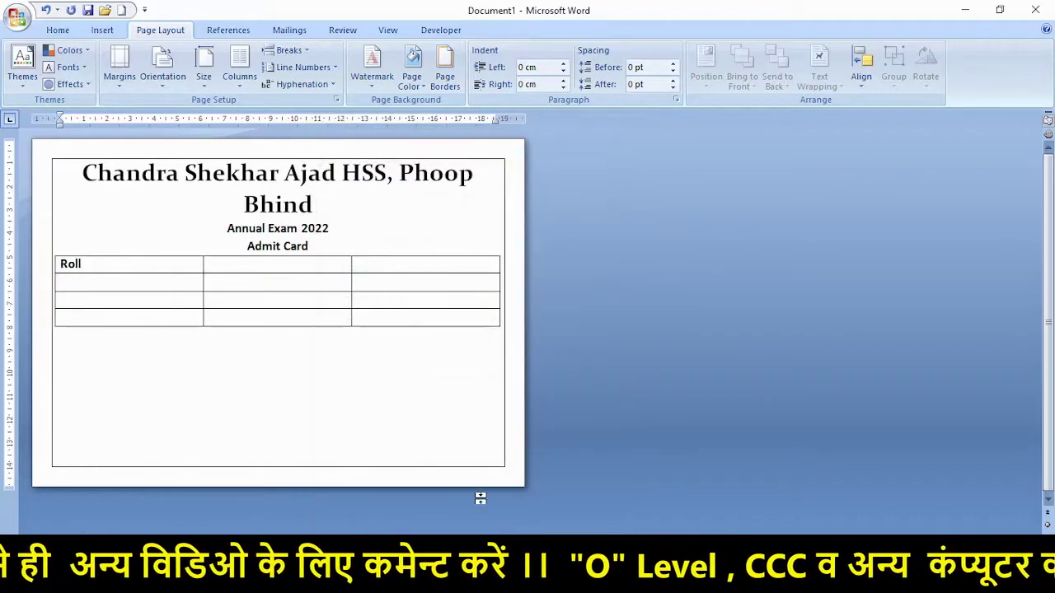
# Complete the first cell as "Roll No.:" and enter "Student's Name:" in the first column of the second row
pyautogui.click(126, 264)
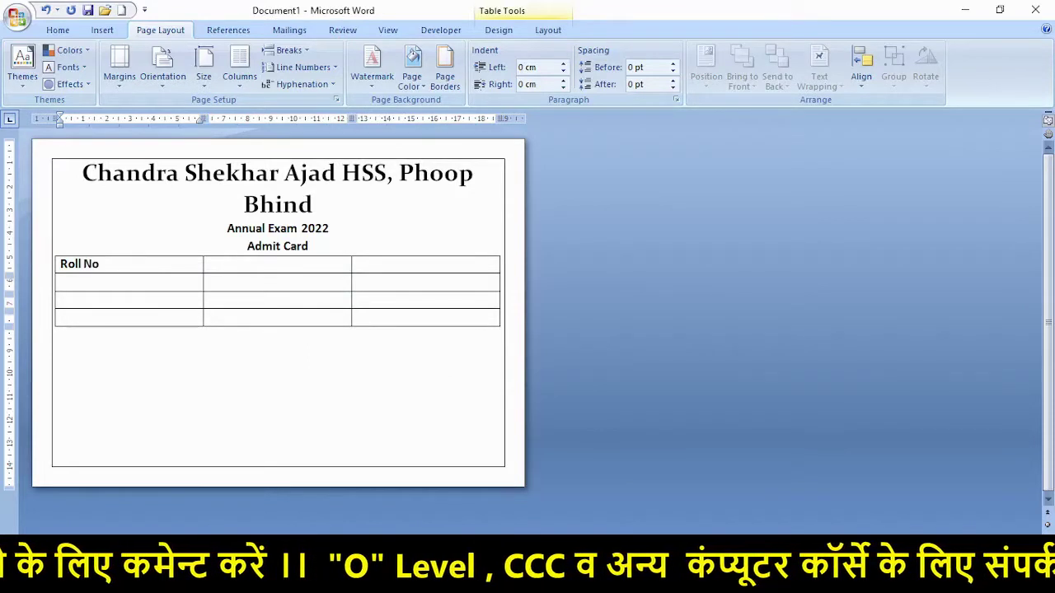
pyautogui.click(198, 283)
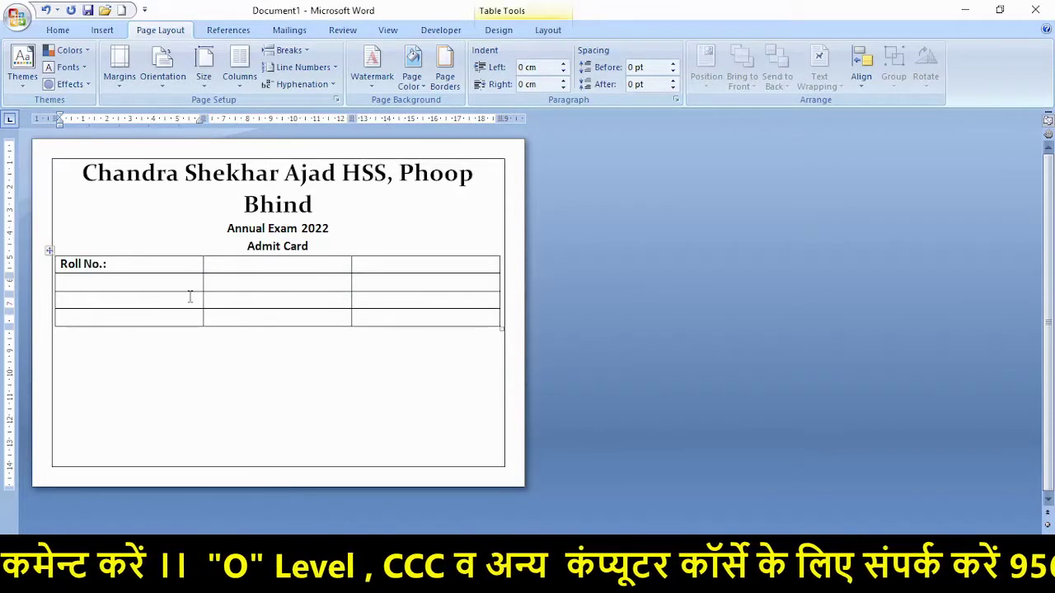
pyautogui.write('Cand')
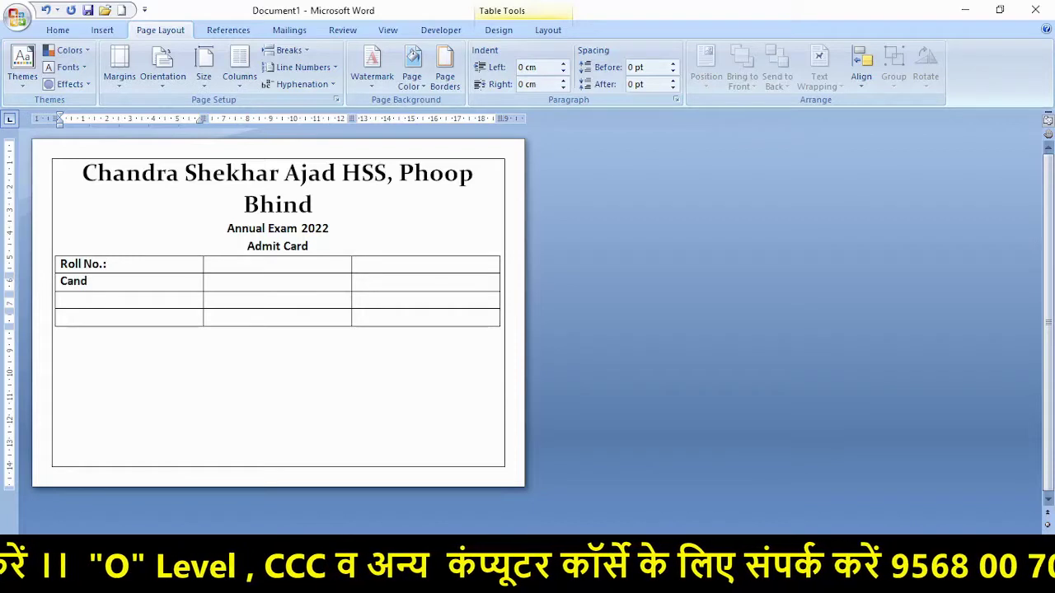
pyautogui.press('BackSpace')
pyautogui.press('BackSpace')
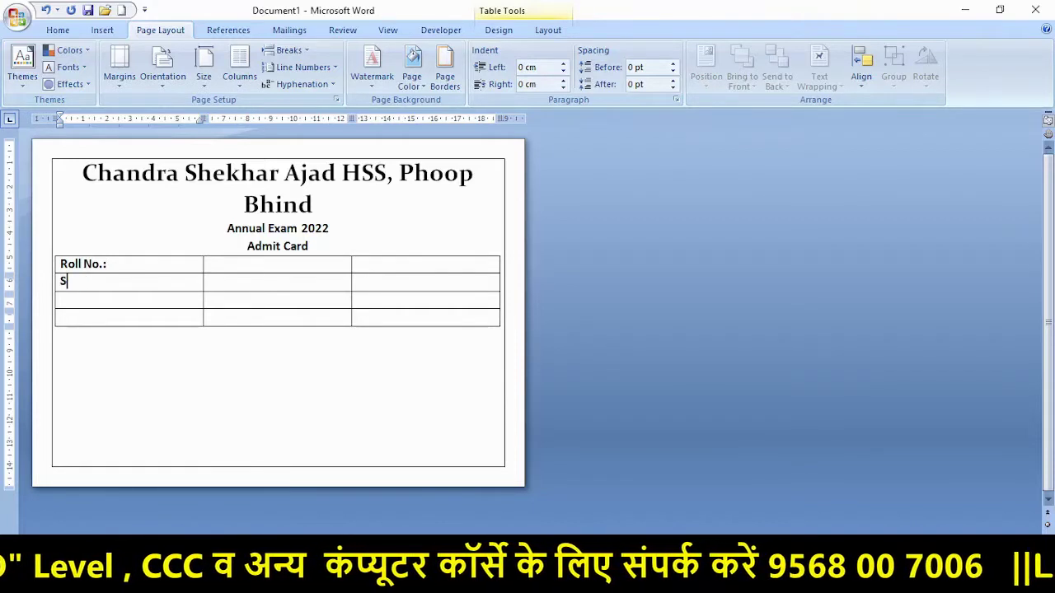
pyautogui.write('Student')
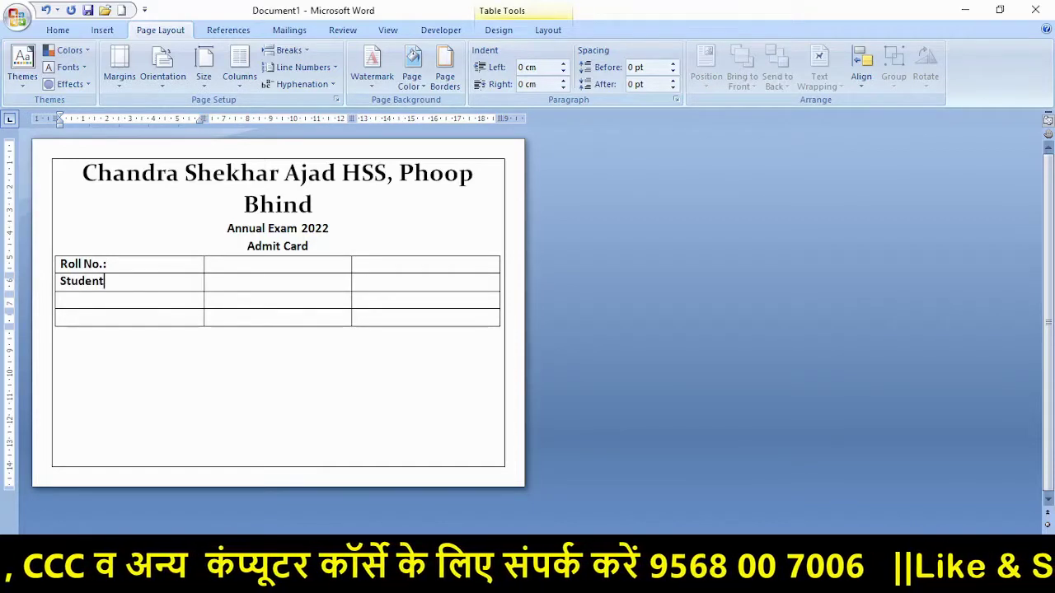
pyautogui.write("'s Name:")
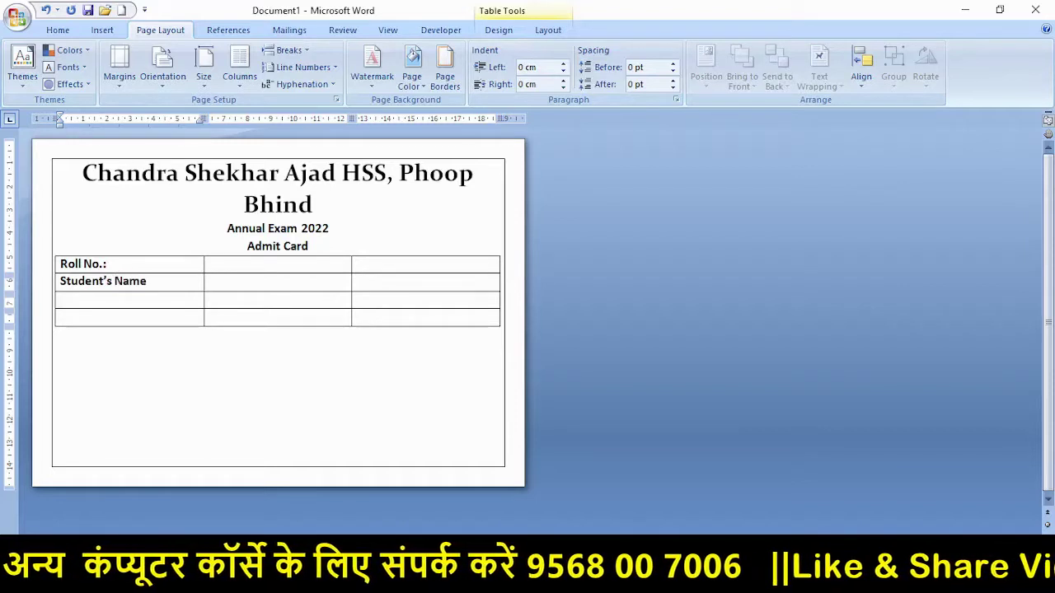
# Enter "Father's Name" and "DOB" in the first column of the third and fourth table rows
pyautogui.click(156, 304)
pyautogui.write('Fat')
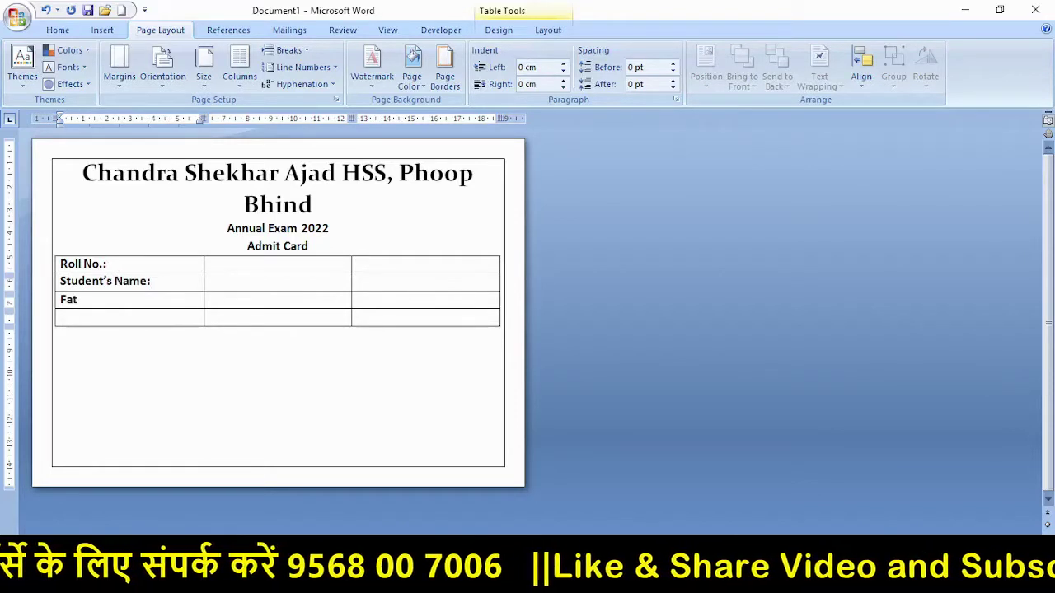
pyautogui.write("her's Name")
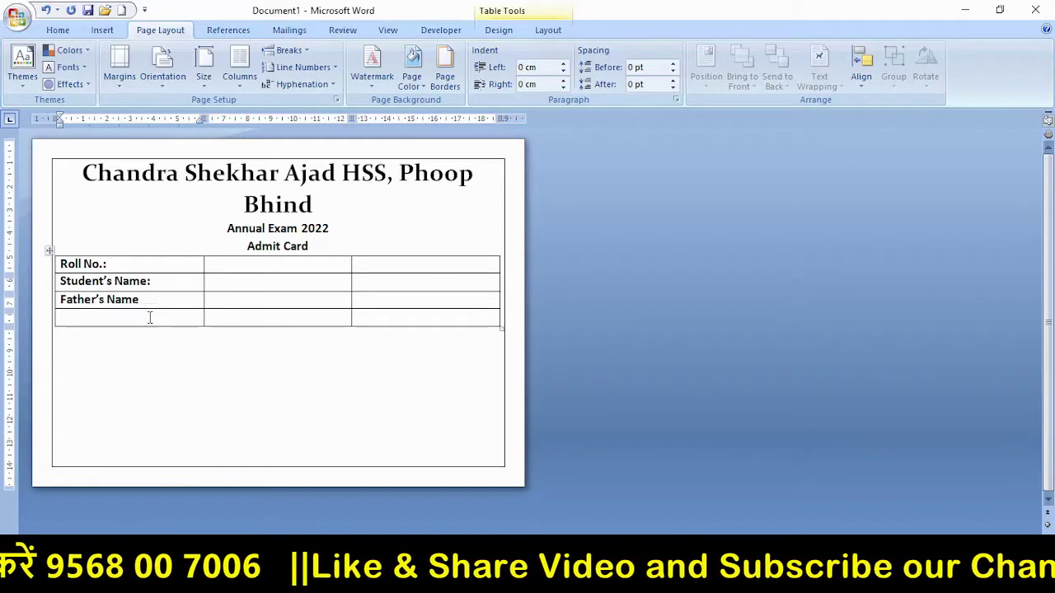
pyautogui.click(121, 321)
pyautogui.write('D')
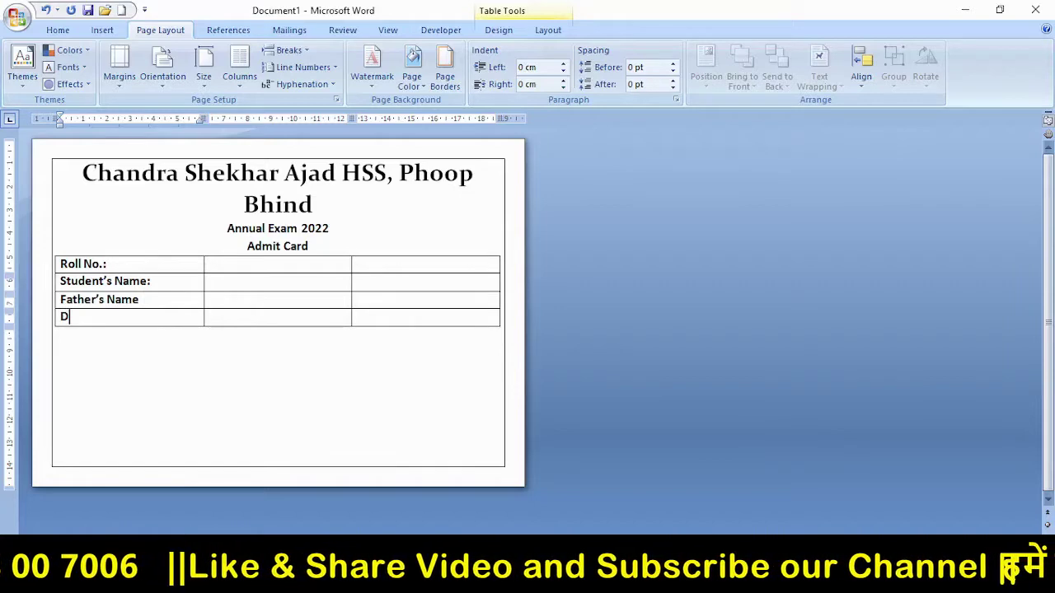
pyautogui.write('OB')
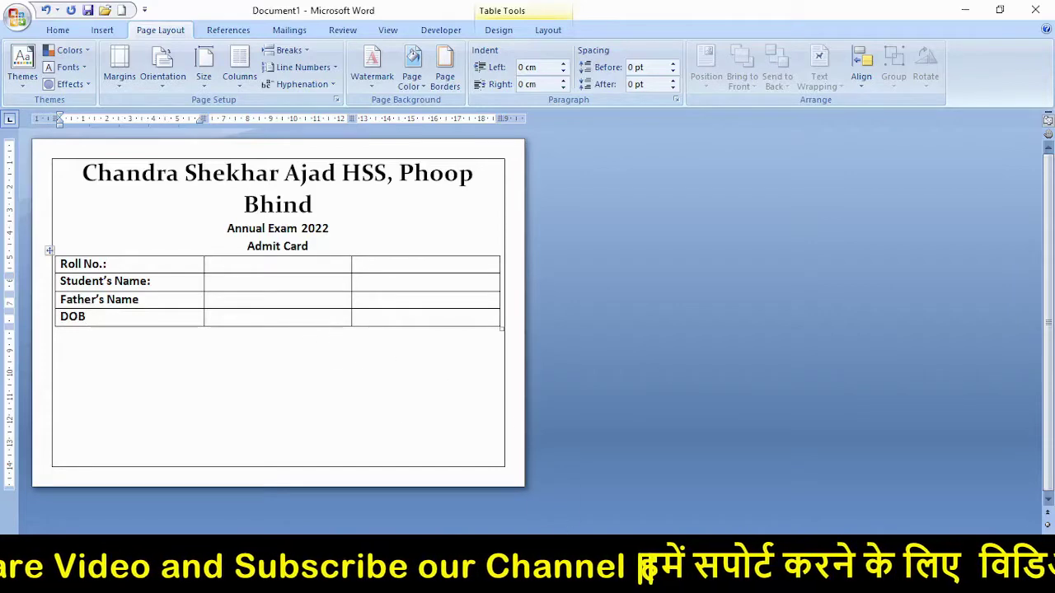
# Check the finished sample admit card document and add a last row labelled "Class :" to the new card's table
pyautogui.click(663, 577)
pyautogui.click(580, 505)
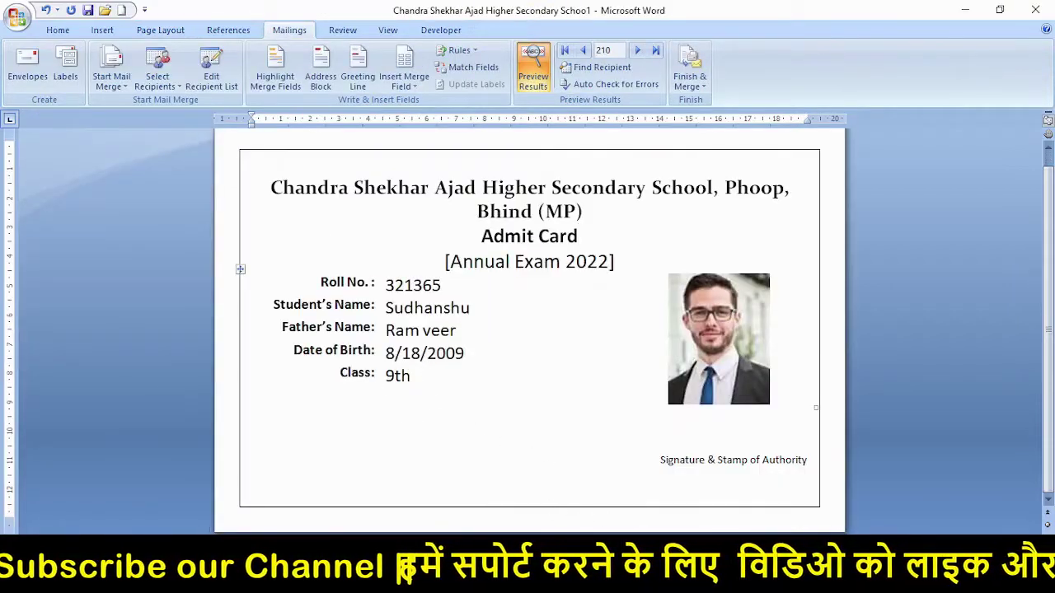
pyautogui.click(664, 577)
pyautogui.click(687, 522)
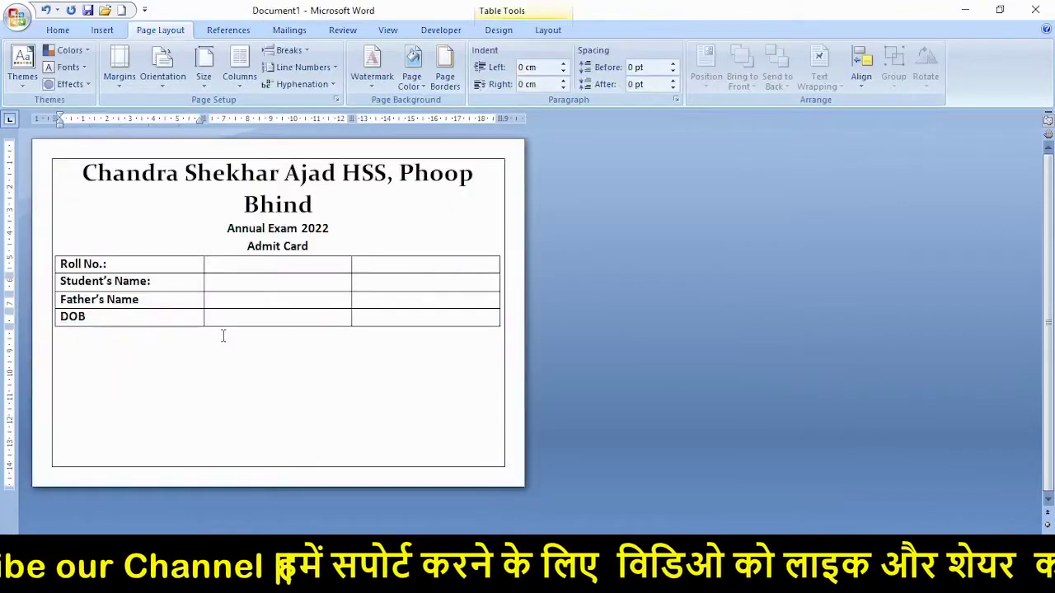
pyautogui.click(400, 317)
pyautogui.click(546, 30)
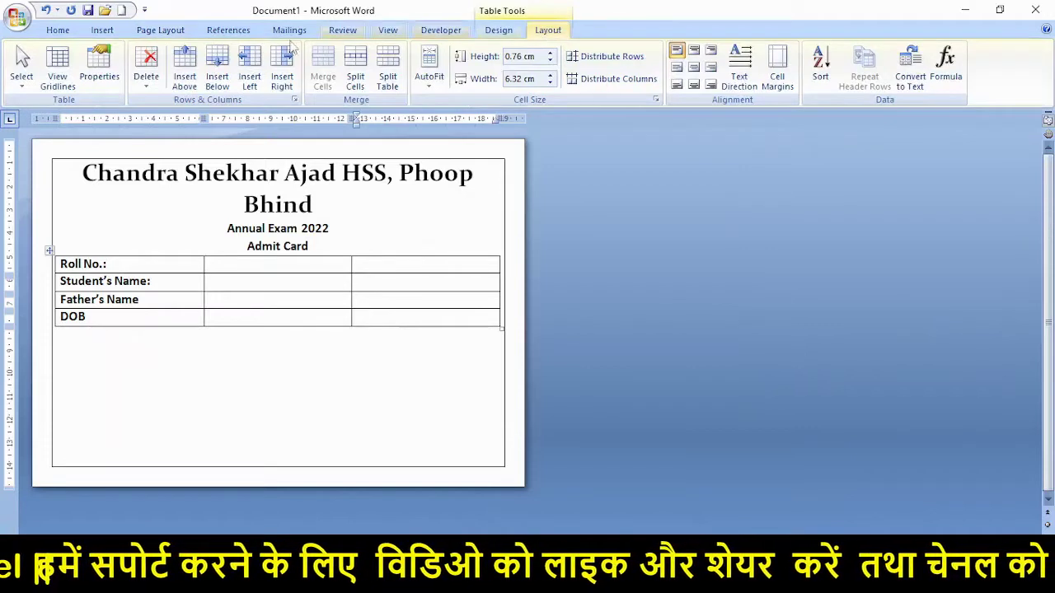
pyautogui.click(219, 66)
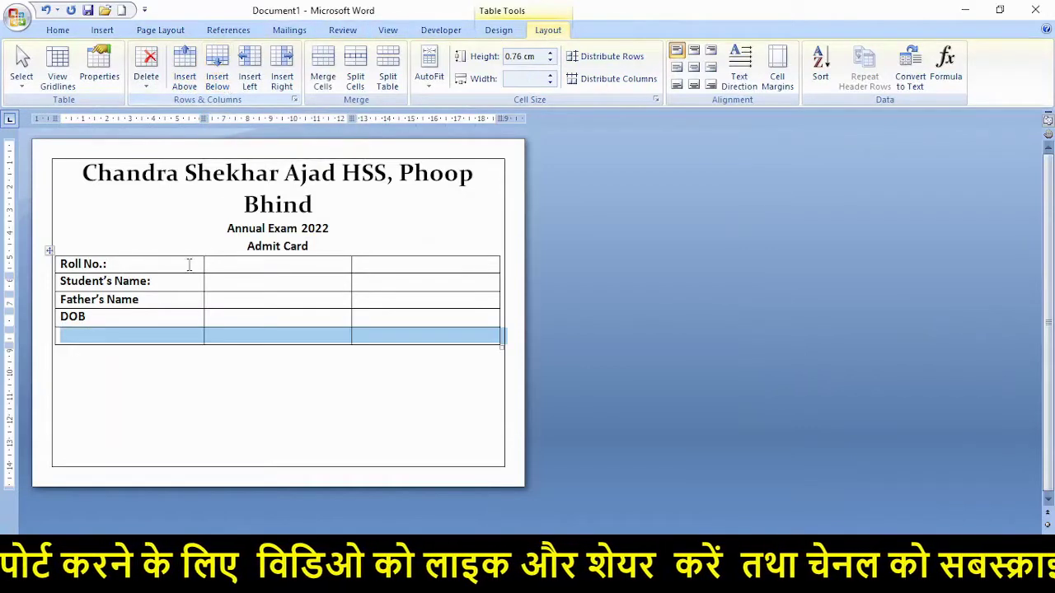
pyautogui.click(153, 336)
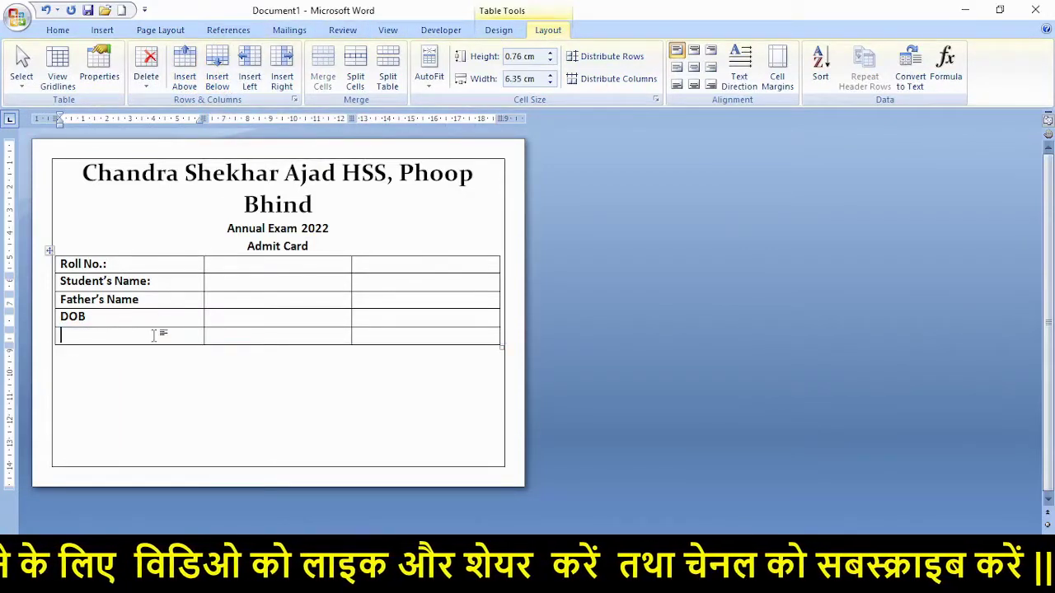
pyautogui.write('Class :')
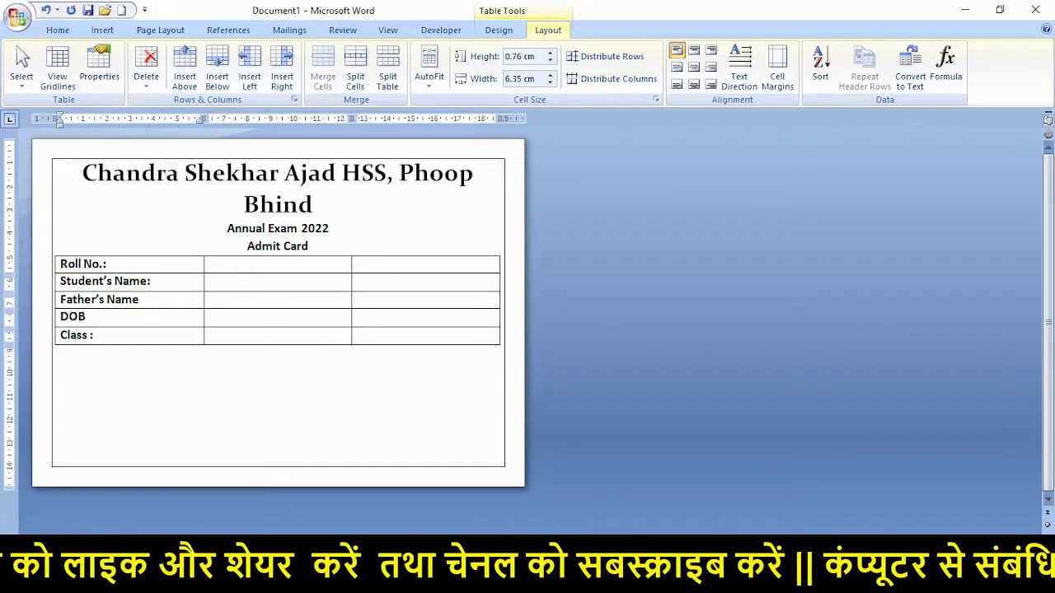
# Add colons after "DOB" and "Father's Name" and right-align all labels in the table's first column
pyautogui.click(171, 321)
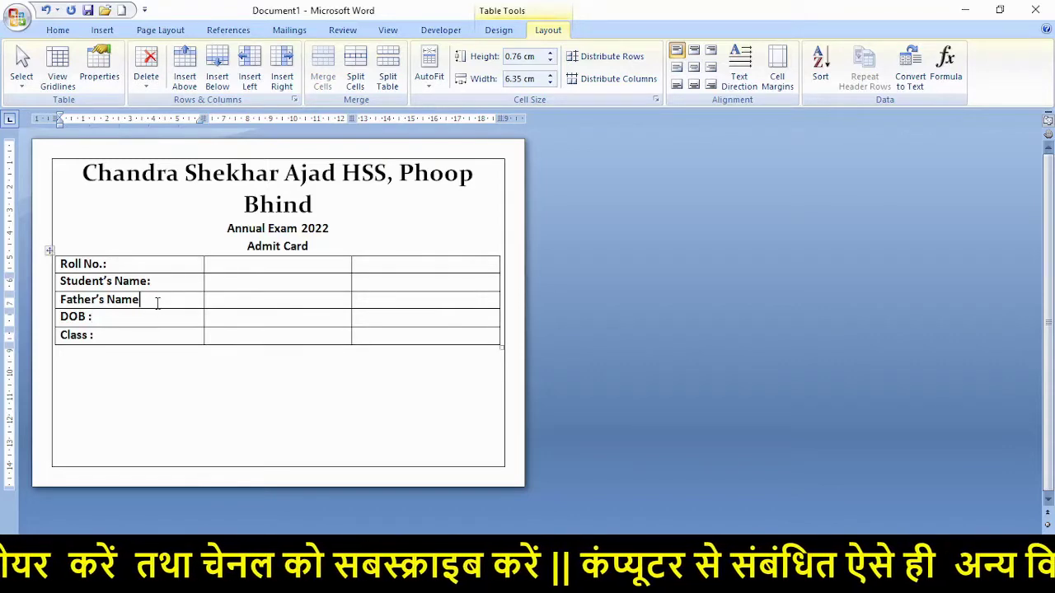
pyautogui.write(':')
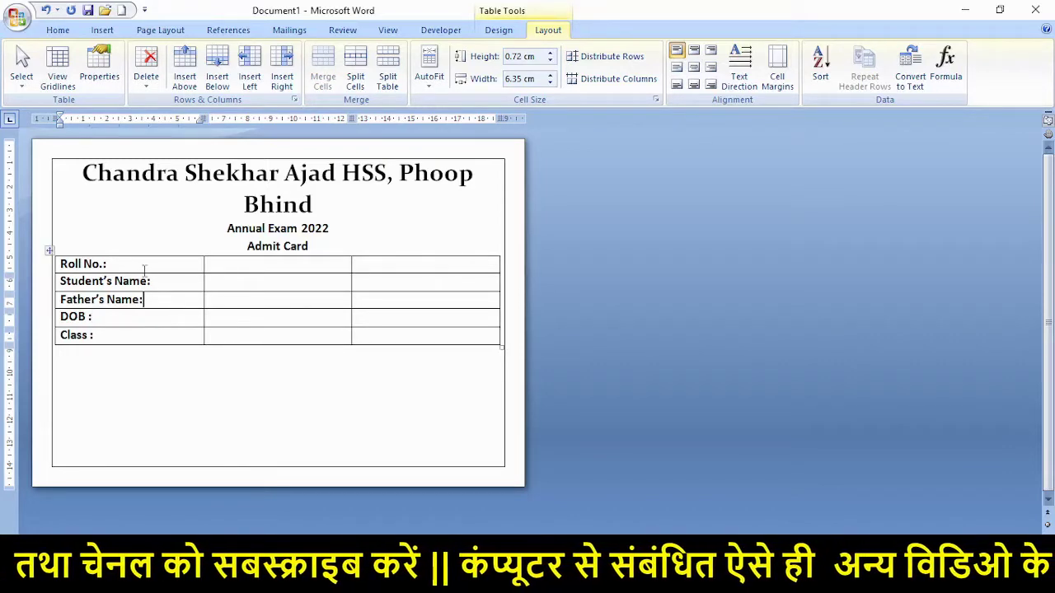
pyautogui.moveTo(146, 263); pyautogui.dragTo(155, 345)
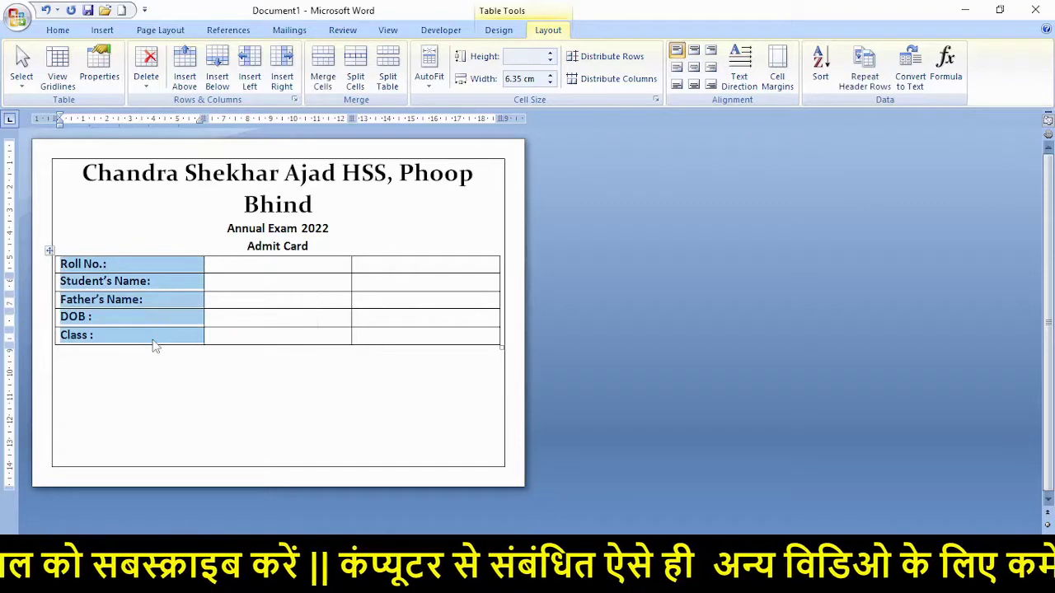
pyautogui.hotkey('ctrl', 'r')
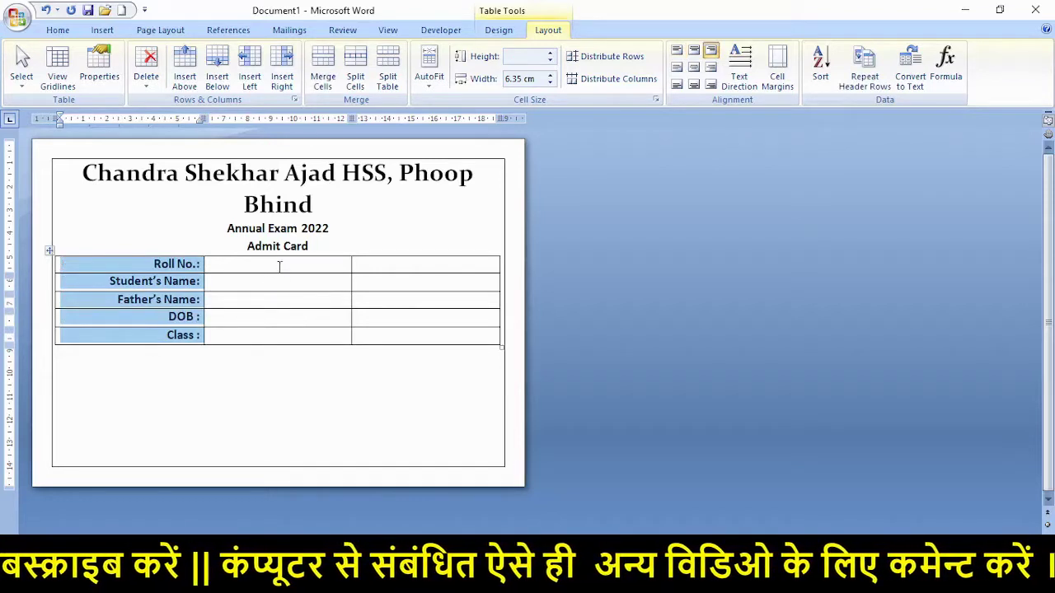
# Narrow the table's first column so it closely fits the "Student's Name:" label
pyautogui.click(279, 266)
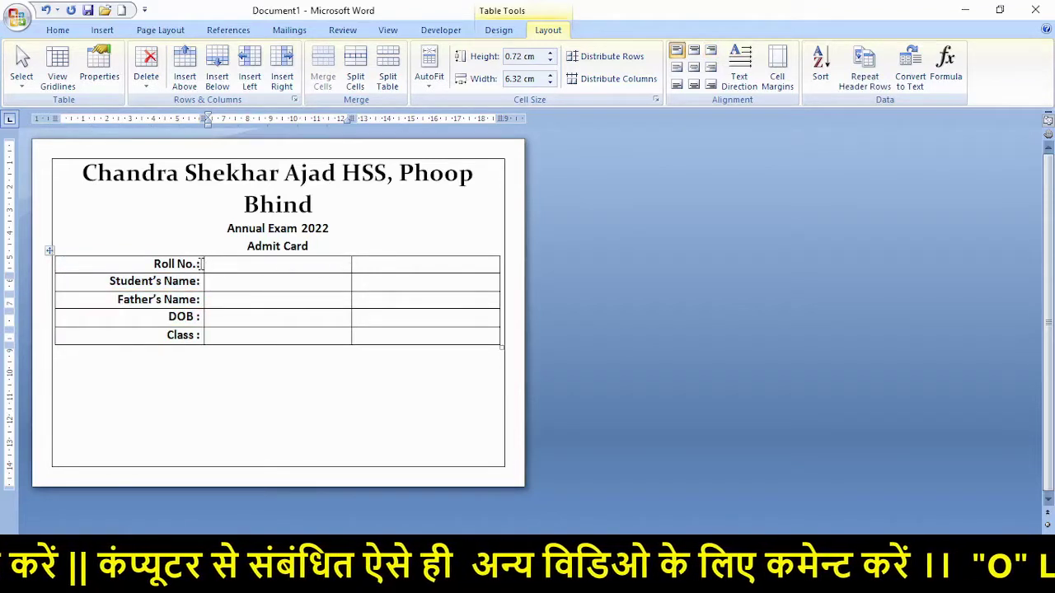
pyautogui.moveTo(205, 264); pyautogui.dragTo(147, 266)
pyautogui.moveTo(148, 263); pyautogui.dragTo(159, 264)
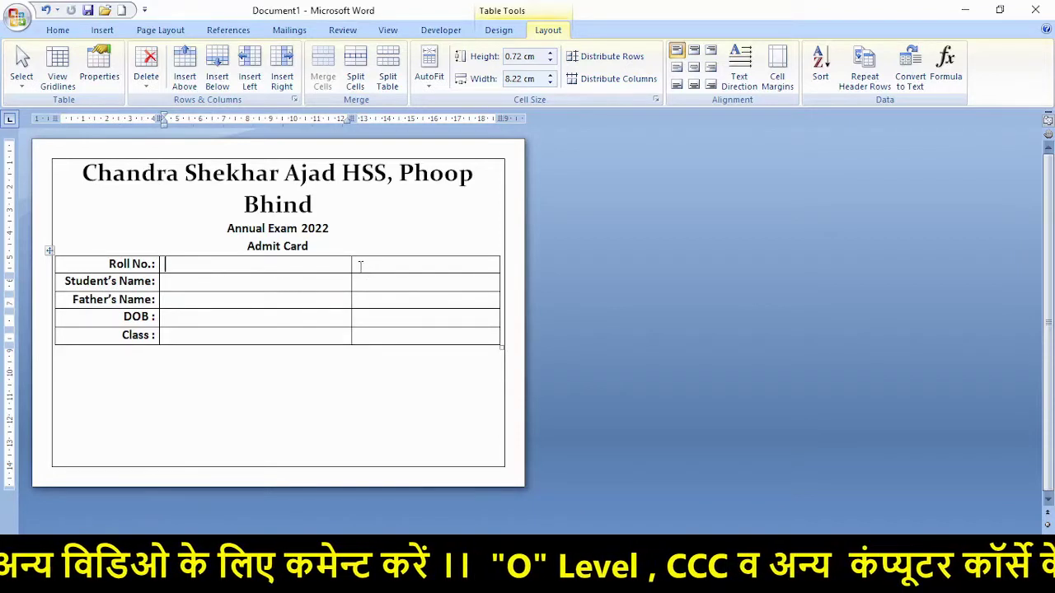
# Narrow the table's third column to about 4.04 cm and merge its five cells into one
pyautogui.moveTo(349, 263)
pyautogui.mouseDown()
pyautogui.moveTo(407, 264)
pyautogui.moveTo(449, 311)
pyautogui.moveTo(451, 331)
pyautogui.mouseUp()
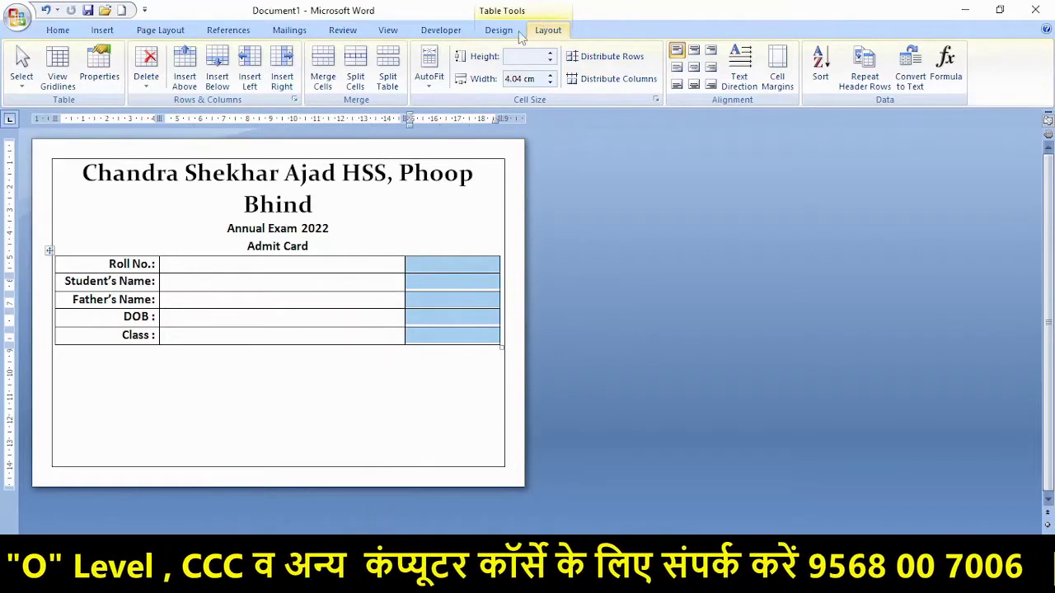
pyautogui.click(330, 66)
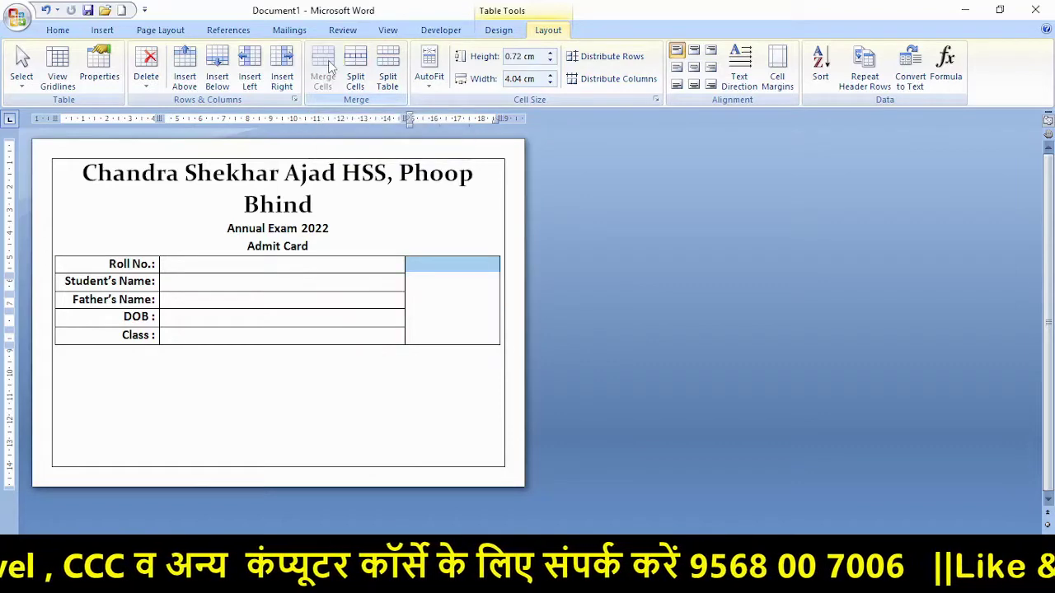
pyautogui.click(464, 306)
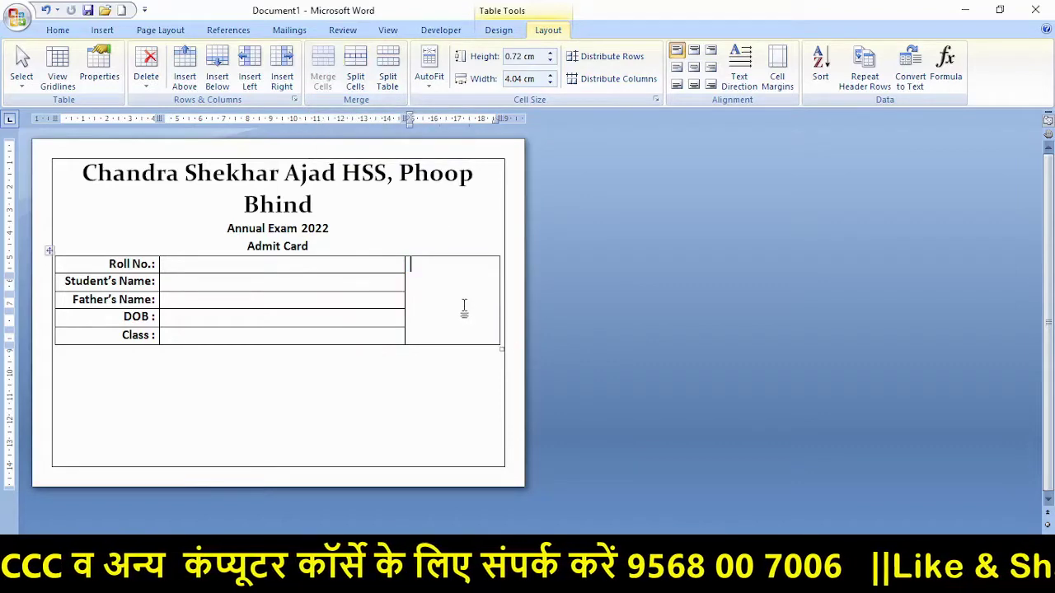
# Remove all borders from the student details table
pyautogui.click(197, 271)
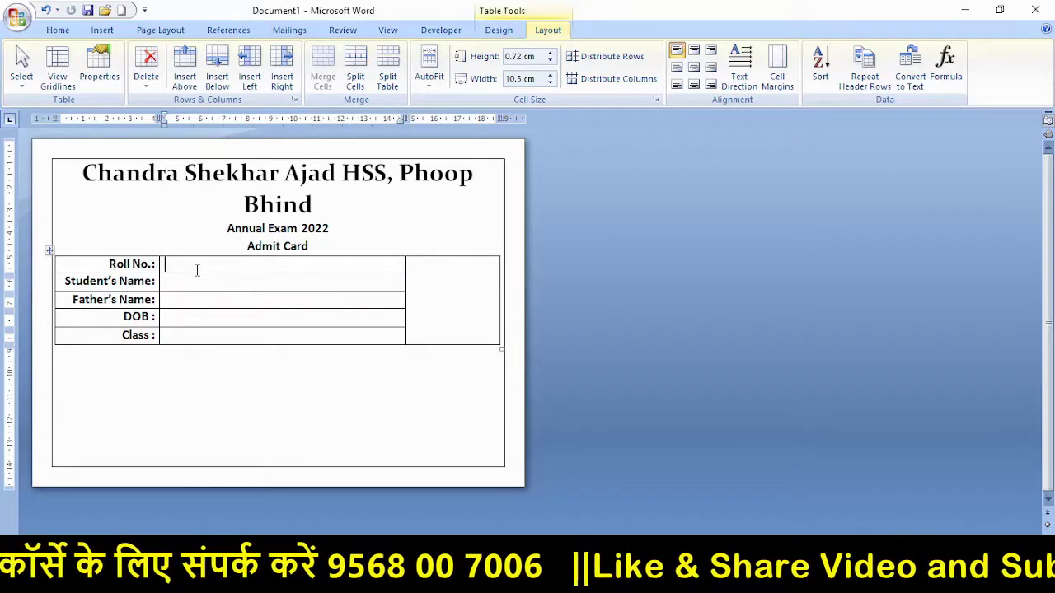
pyautogui.click(49, 250)
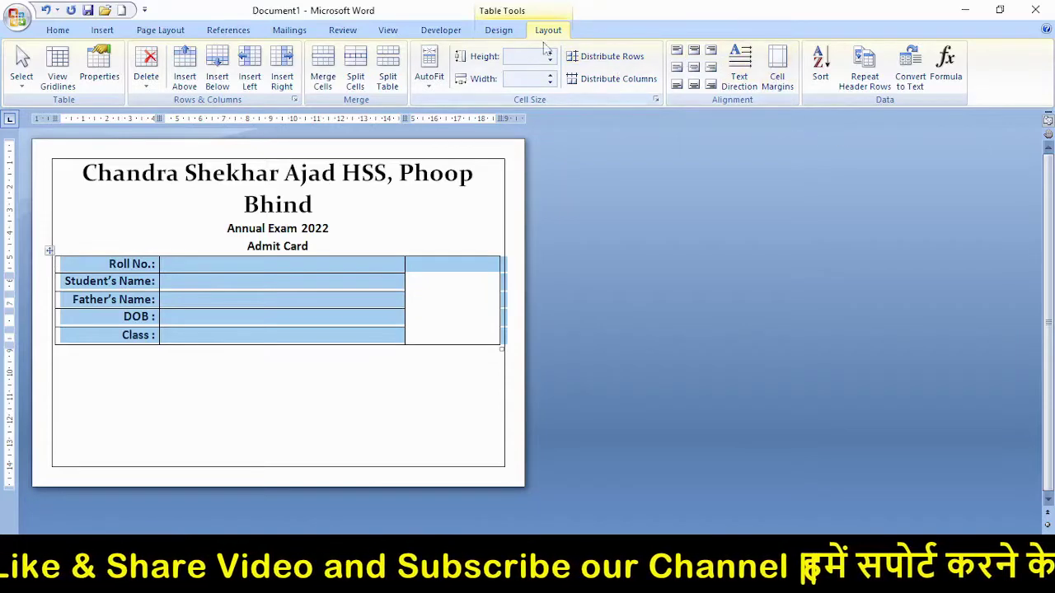
pyautogui.click(513, 31)
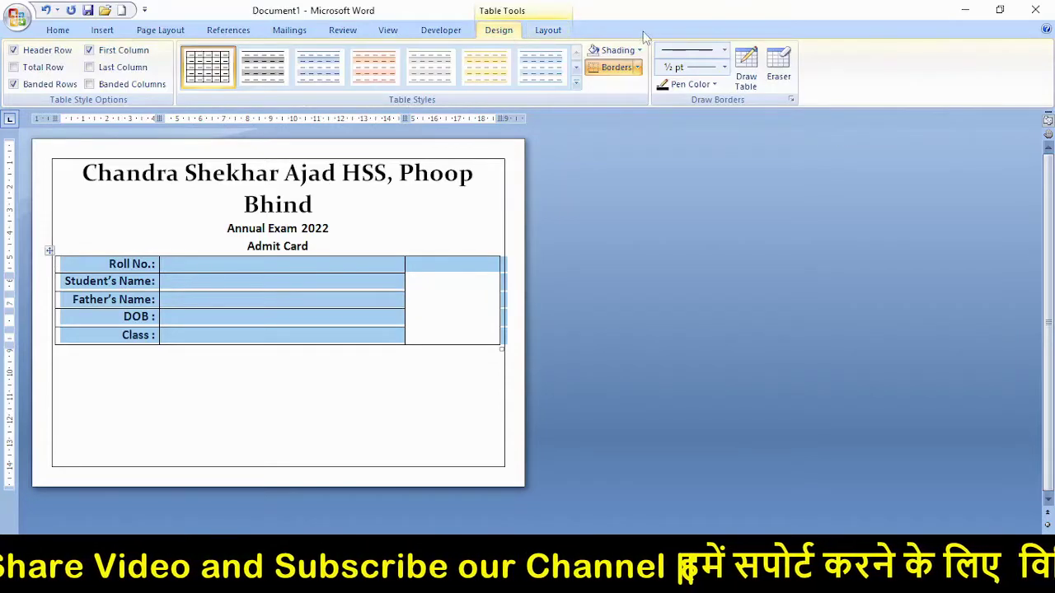
pyautogui.click(641, 67)
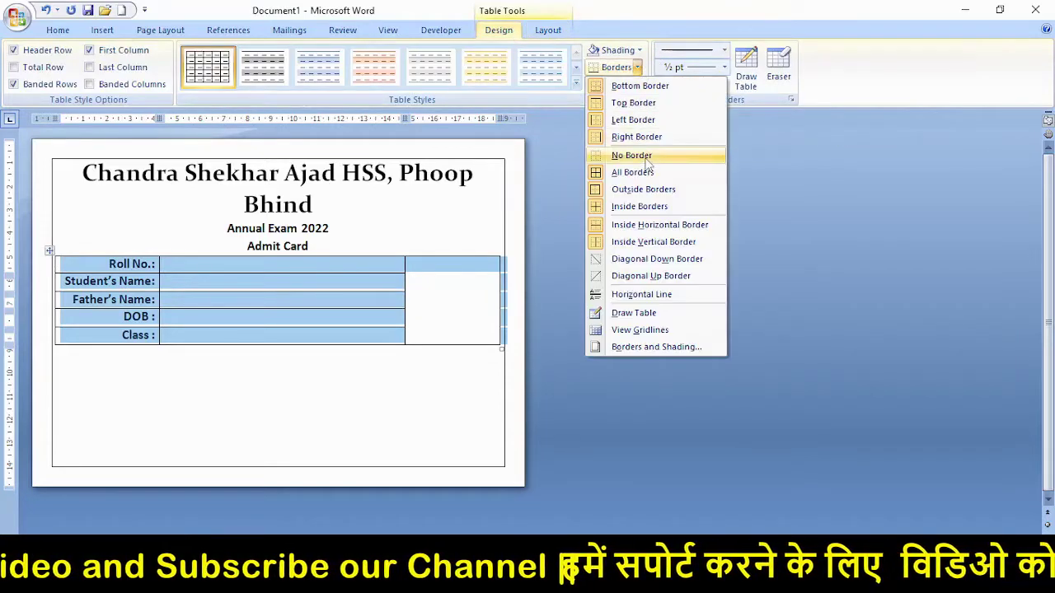
pyautogui.click(646, 158)
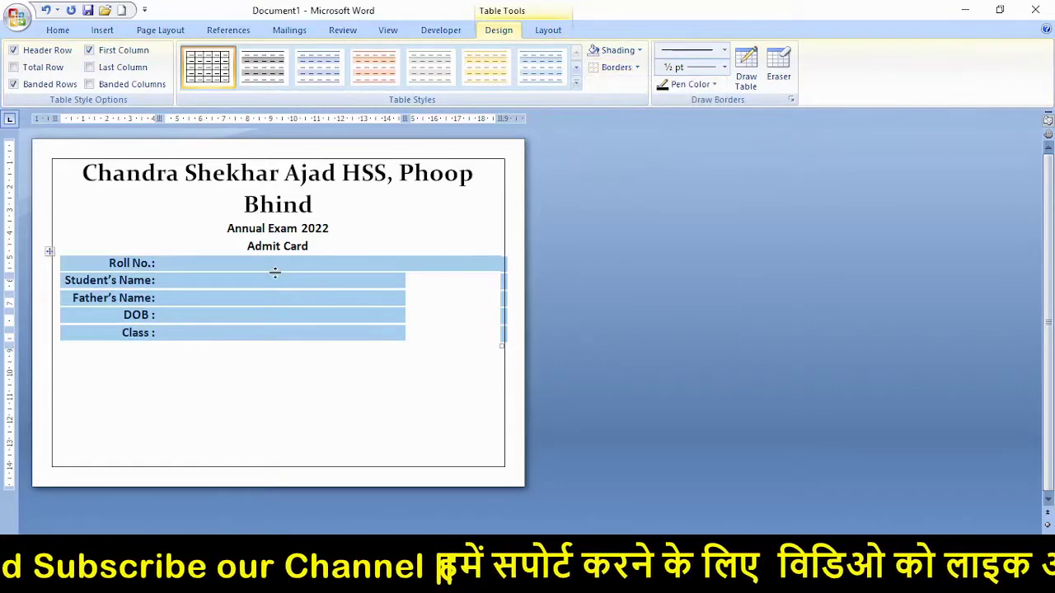
pyautogui.click(230, 264)
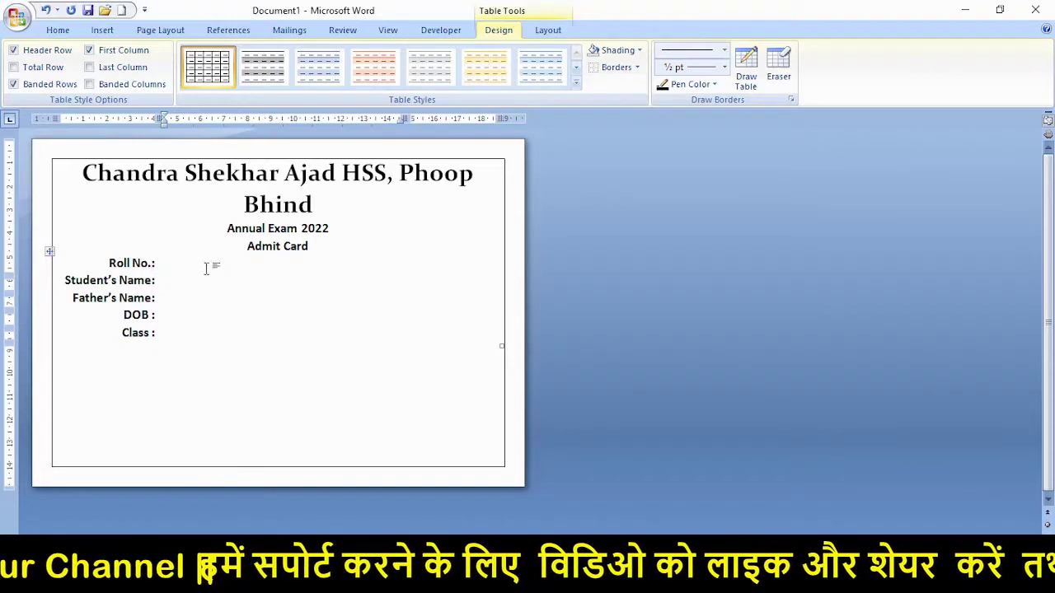
pyautogui.click(411, 278)
pyautogui.click(257, 336)
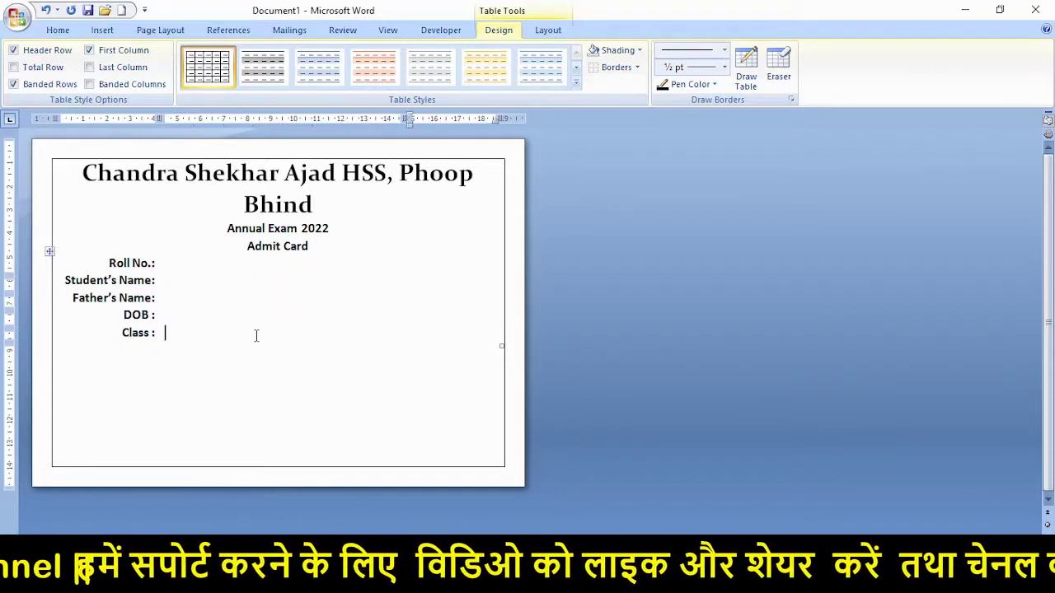
# Add three blank lines below the table in the admit card
pyautogui.click(242, 385)
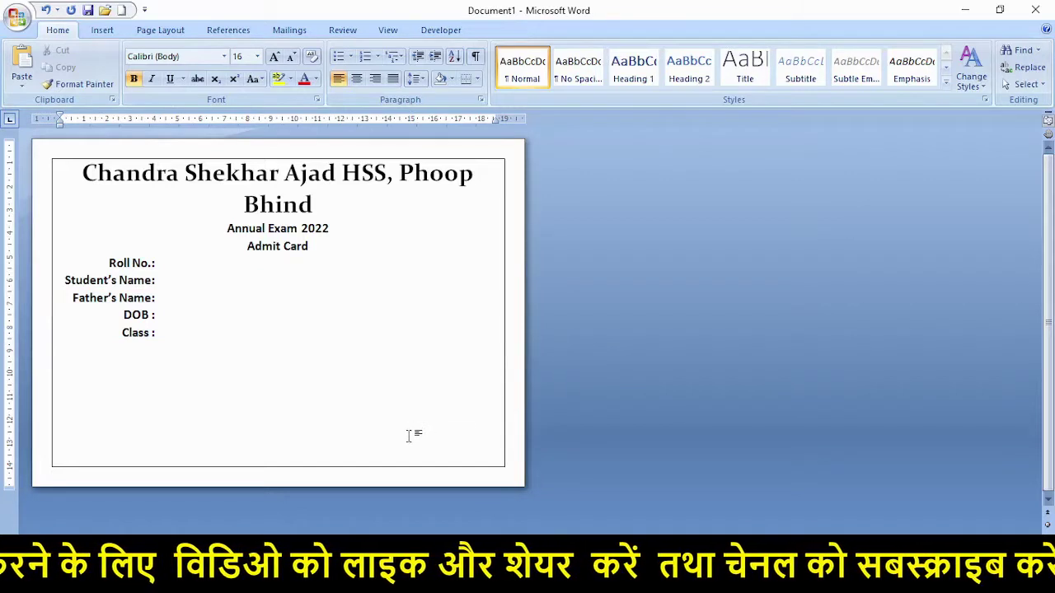
pyautogui.press('Return')
pyautogui.press('Return')
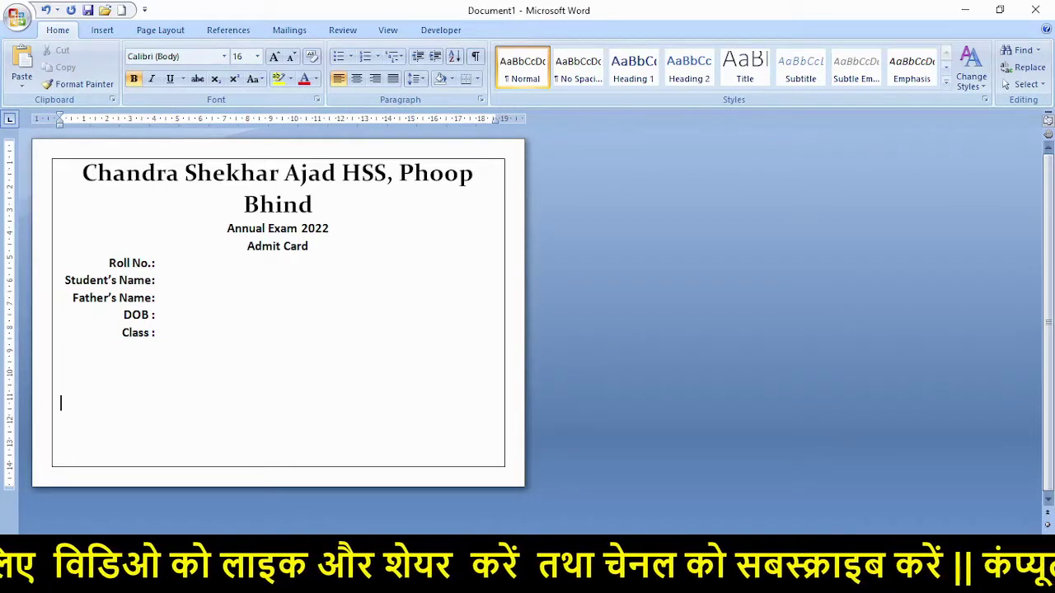
pyautogui.press('Return')
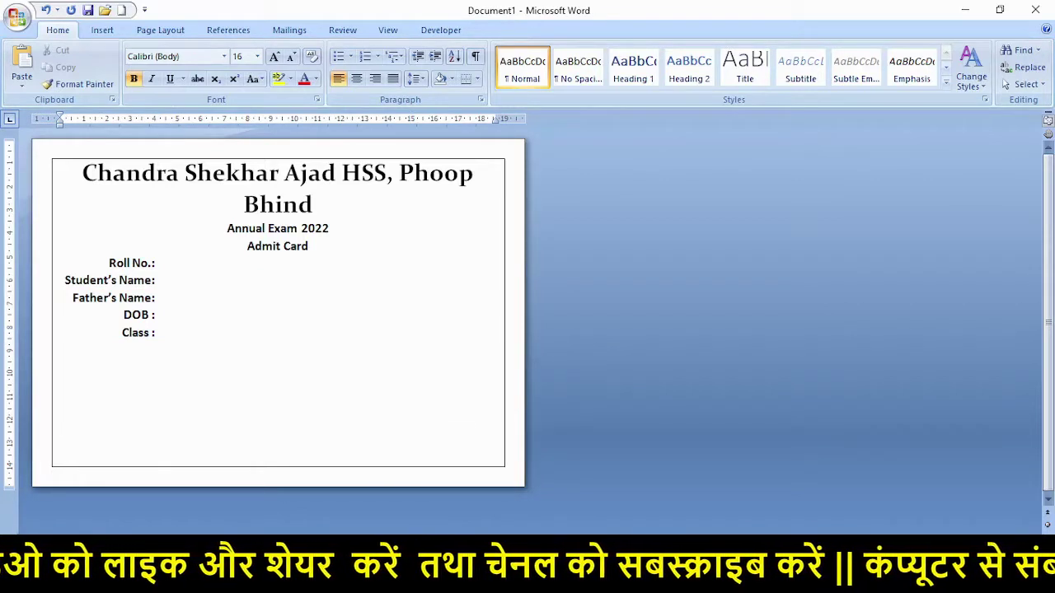
pyautogui.press('Tab')
pyautogui.press('Tab')
pyautogui.press('Tab')
pyautogui.press('Tab')
pyautogui.press('Tab')
pyautogui.press('Tab')
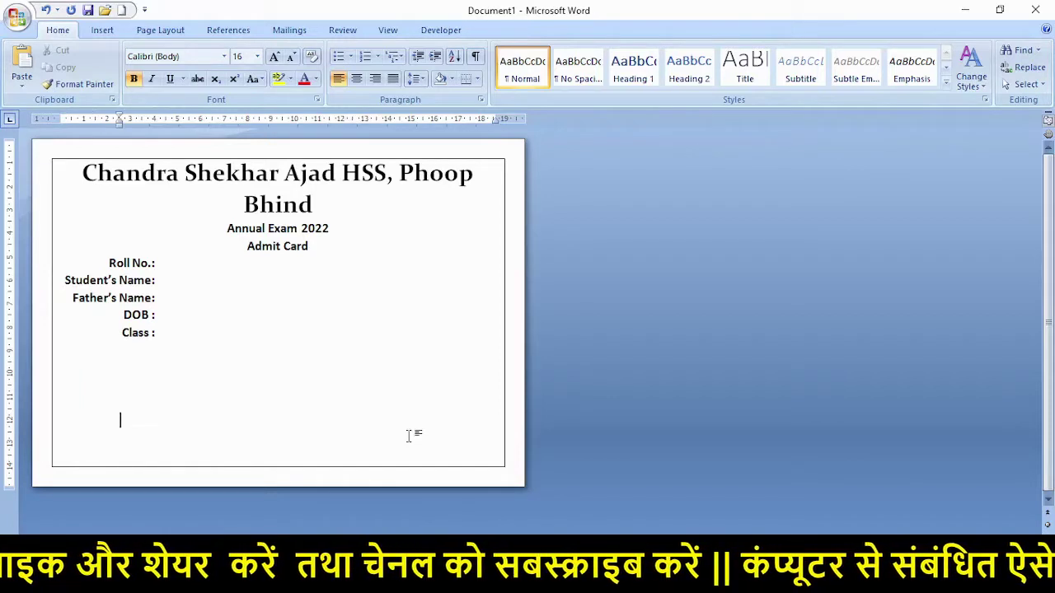
pyautogui.press('Tab')
pyautogui.press('Tab')
pyautogui.press('Tab')
pyautogui.press('Tab')
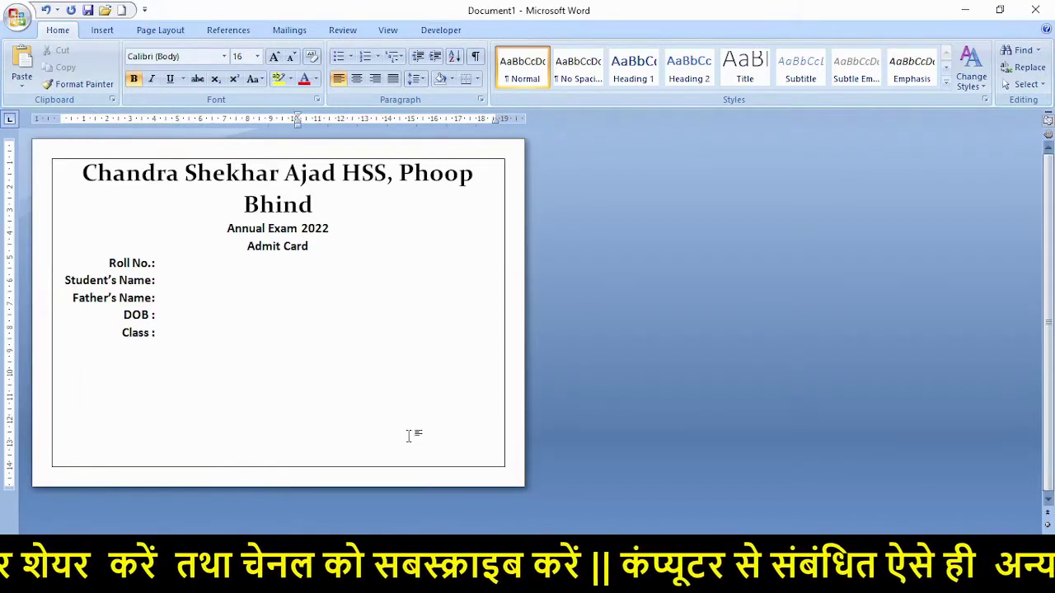
pyautogui.press('BackSpace')
pyautogui.press('BackSpace')
pyautogui.press('BackSpace')
pyautogui.press('BackSpace')
pyautogui.press('BackSpace')
pyautogui.press('BackSpace')
pyautogui.press('BackSpace')
pyautogui.press('BackSpace')
pyautogui.press('BackSpace')
pyautogui.press('BackSpace')
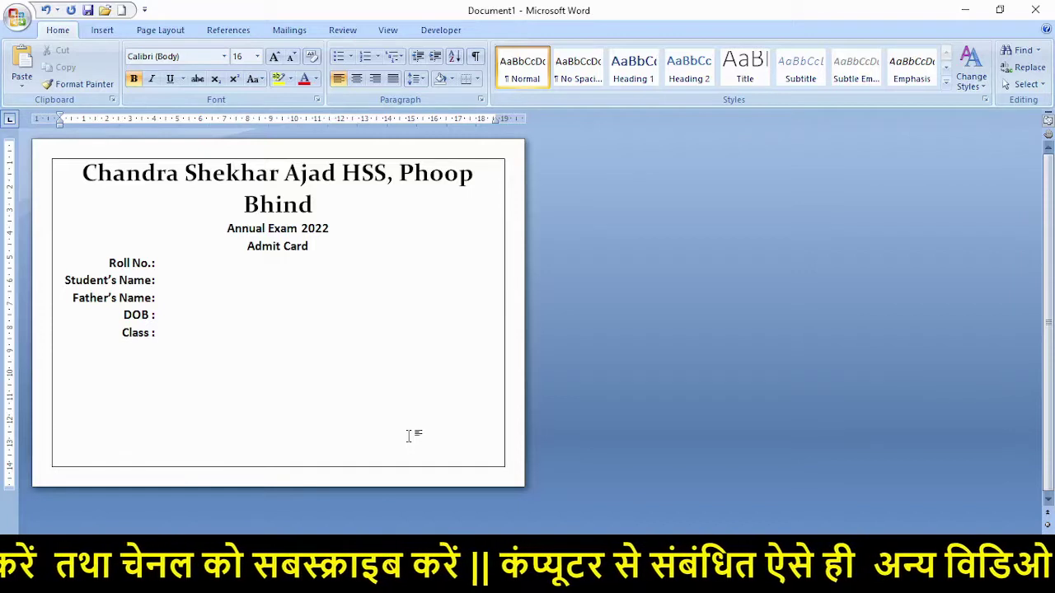
# Indent the new line below the table to about 11.4 cm and check the signature line in the finished sample admit card
pyautogui.press('Tab')
pyautogui.press('Tab')
pyautogui.press('Tab')
pyautogui.press('Tab')
pyautogui.press('Tab')
pyautogui.press('Tab')
pyautogui.press('Tab')
pyautogui.press('Tab')
pyautogui.press('Tab')
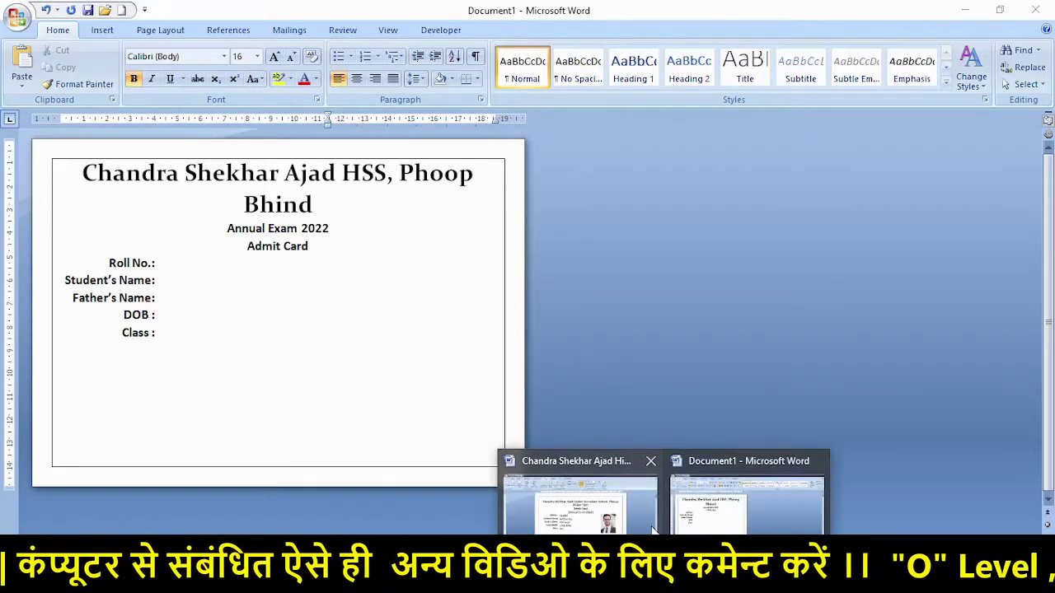
pyautogui.click(575, 494)
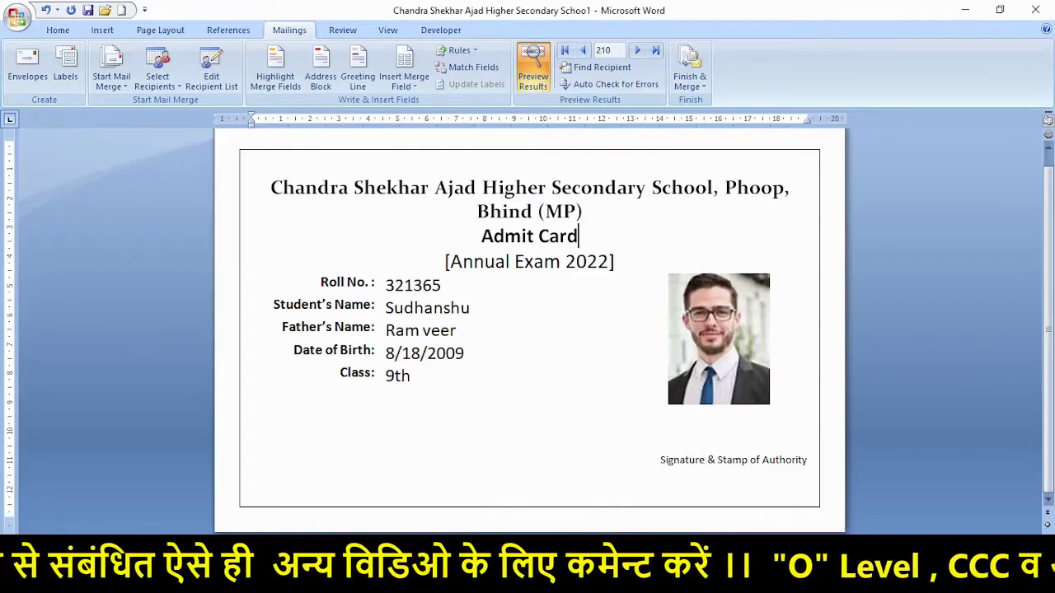
pyautogui.moveTo(659, 581)
pyautogui.click(718, 511)
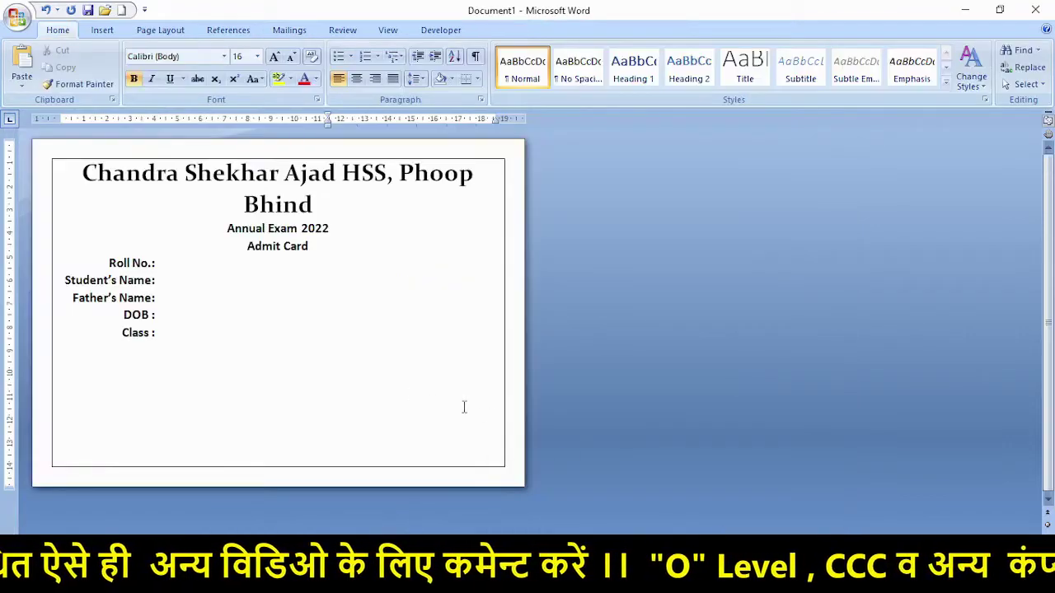
# Enter the text "signature & Stamp Authority" on the indented line below the table
pyautogui.write('s')
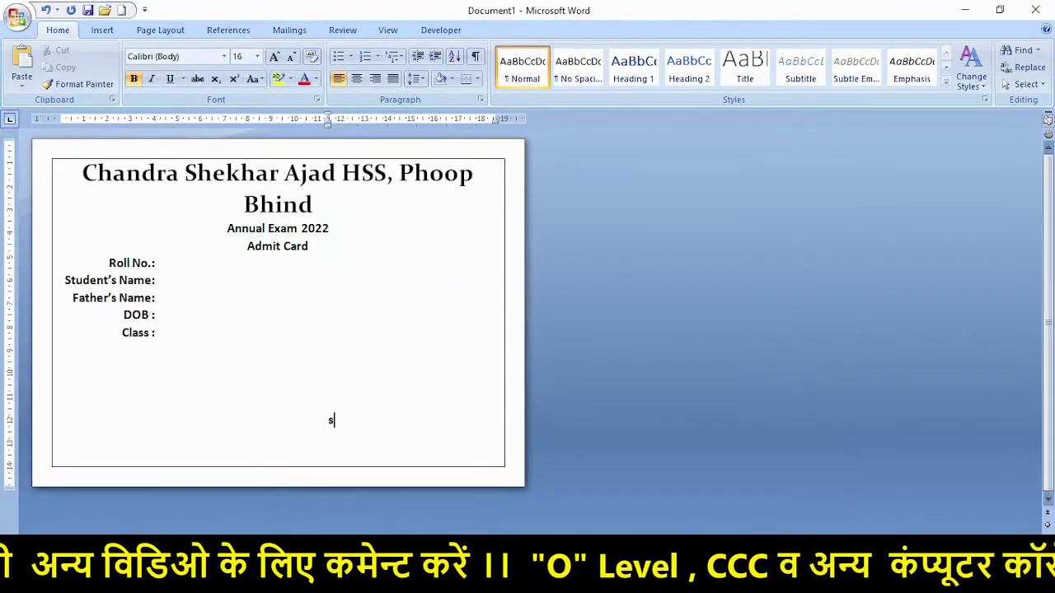
pyautogui.write('ignature')
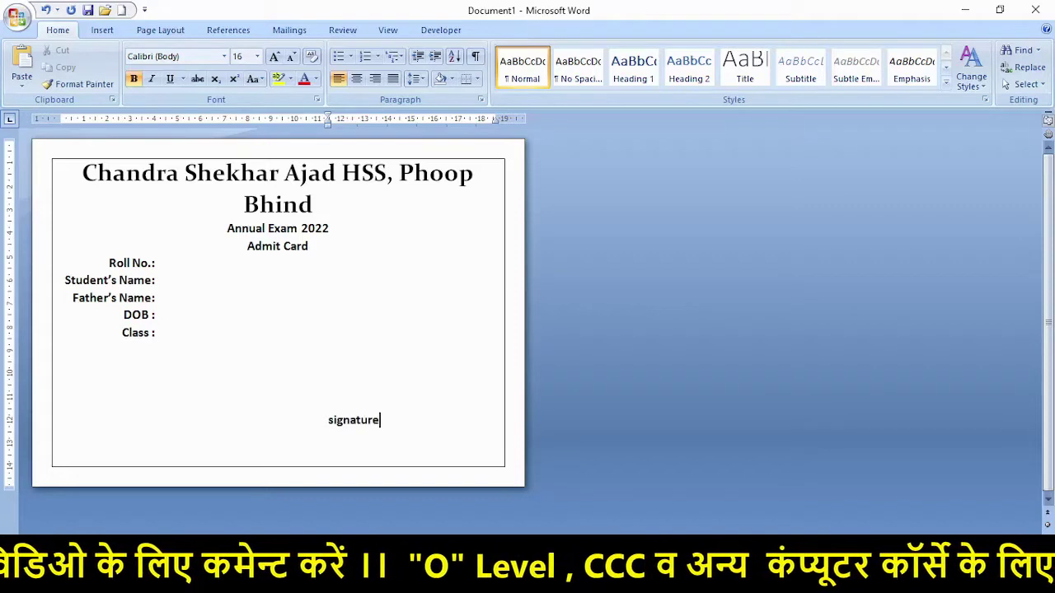
pyautogui.write(' and')
pyautogui.press('BackSpace')
pyautogui.press('BackSpace')
pyautogui.press('BackSpace')
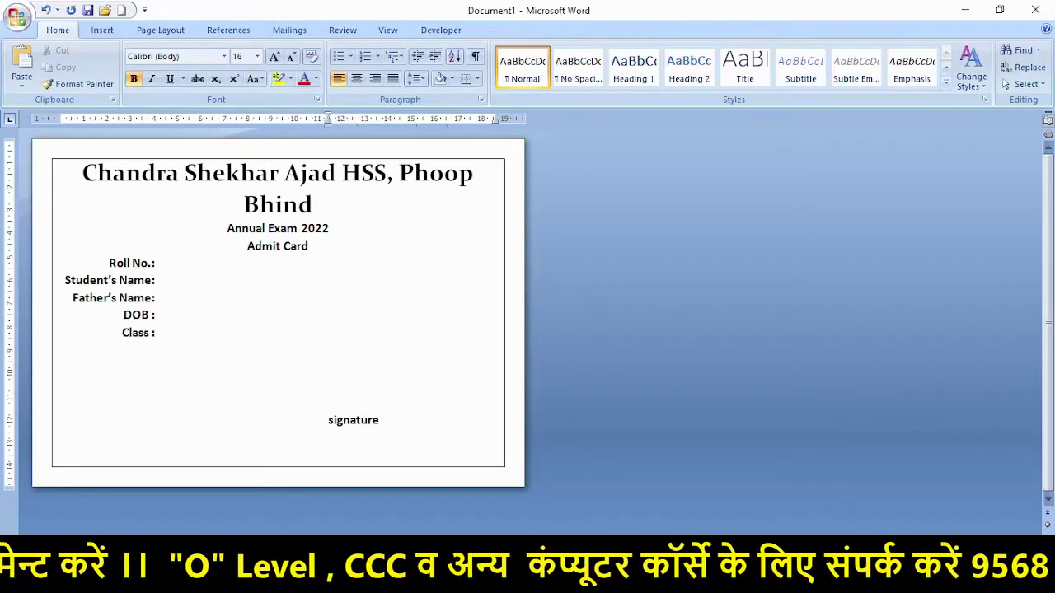
pyautogui.write('& Stamp')
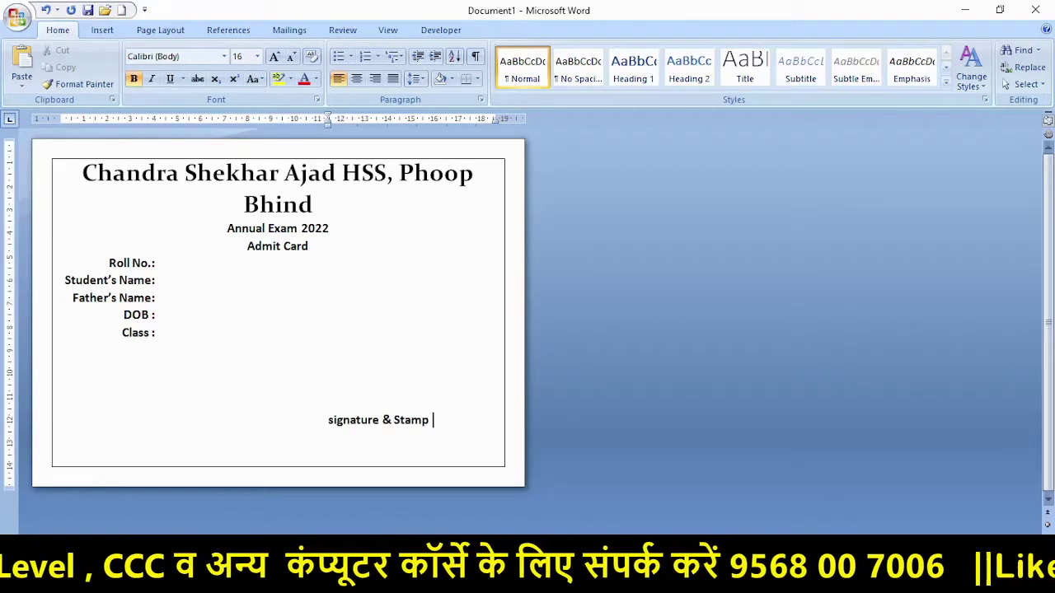
pyautogui.write(' Aut')
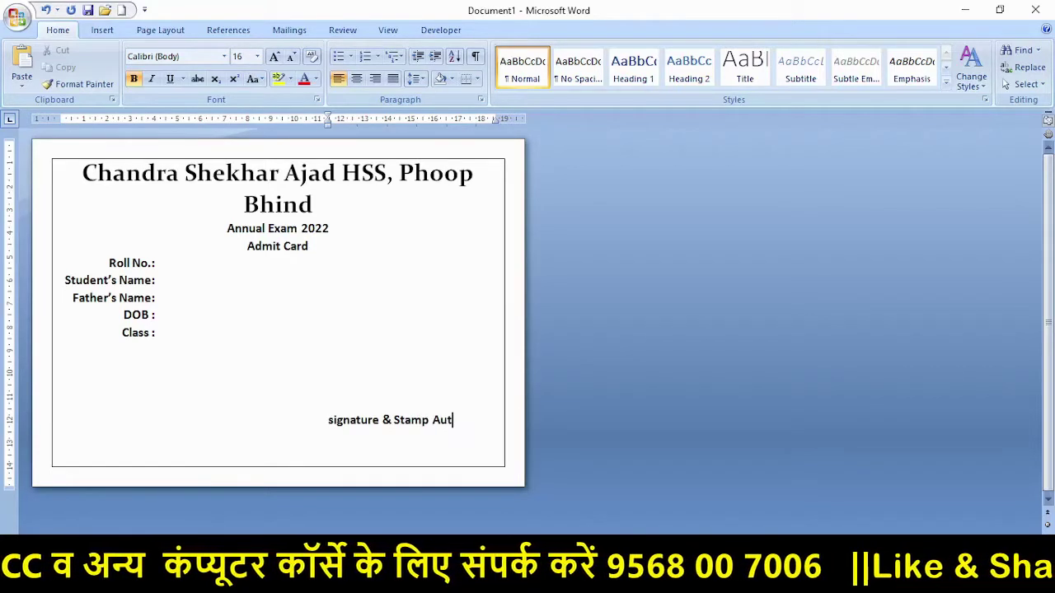
pyautogui.write('hori')
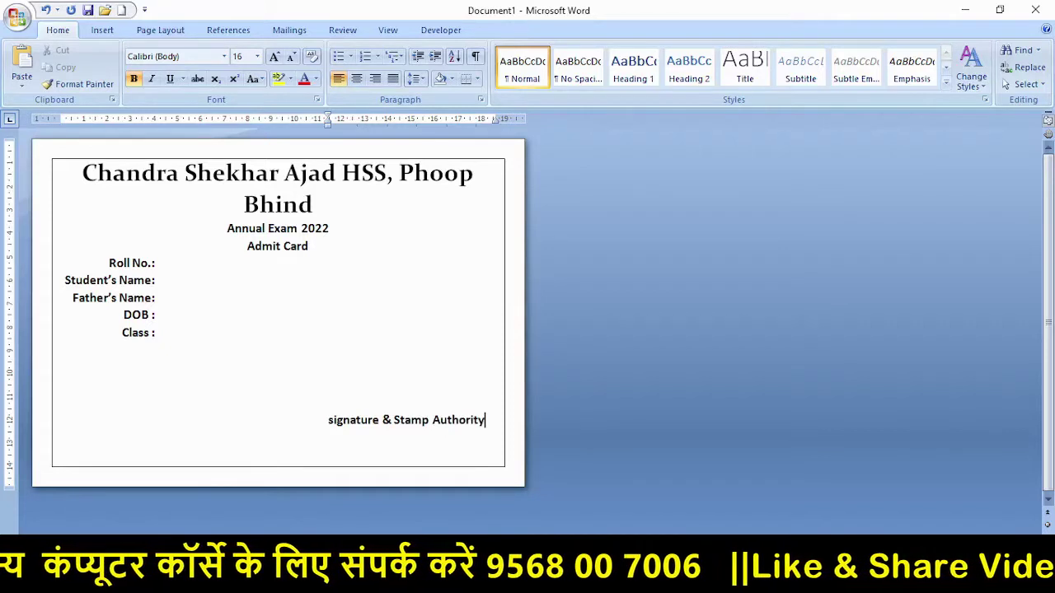
pyautogui.write('ty')
# Make the signature line non-bold at font size 13 and capitalise its first word to "Signature"
pyautogui.moveTo(484, 419); pyautogui.dragTo(328, 419)
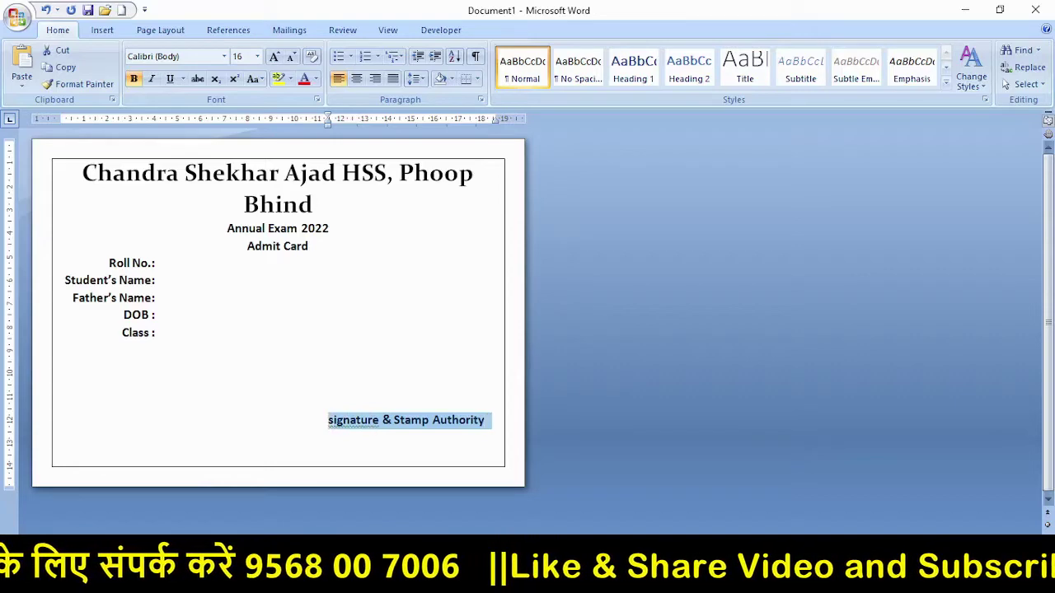
pyautogui.hotkey('ctrl', 'b')
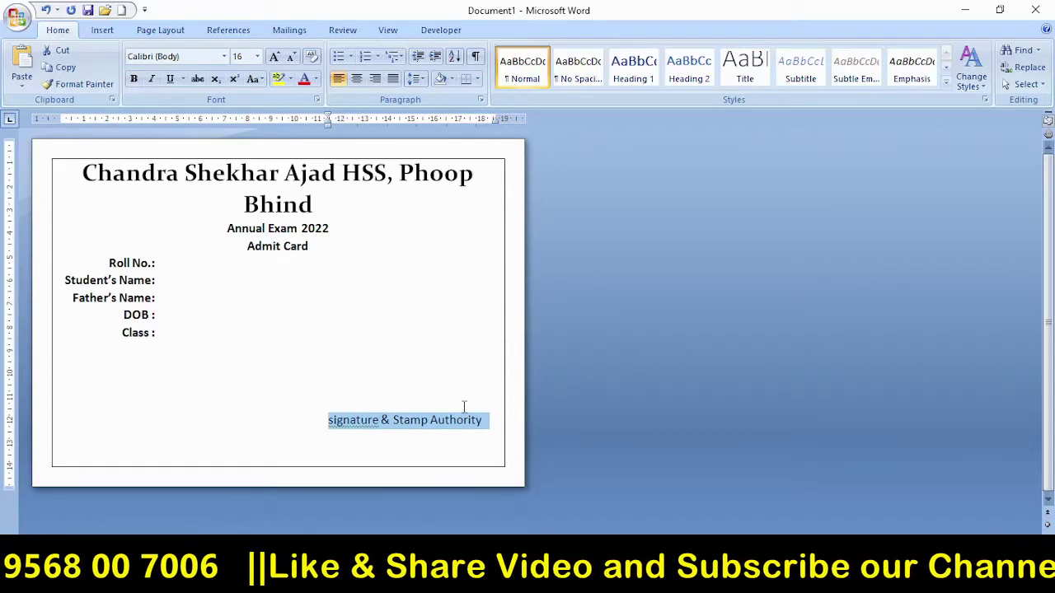
pyautogui.hotkey('ctrl', '[')
pyautogui.hotkey('ctrl', '[')
pyautogui.hotkey('ctrl', '[')
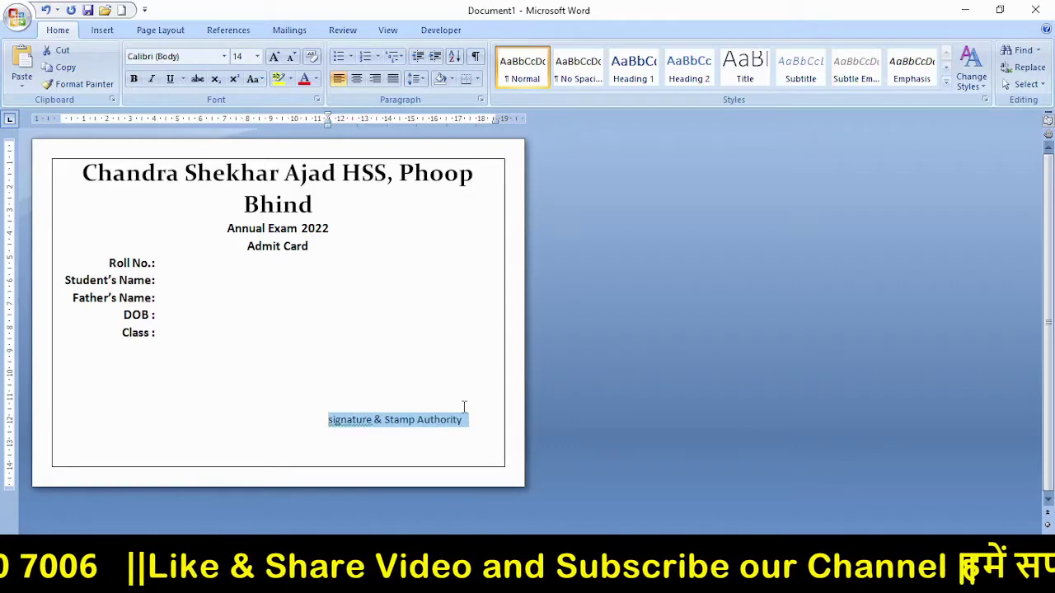
pyautogui.click(332, 419)
pyautogui.press('Delete')
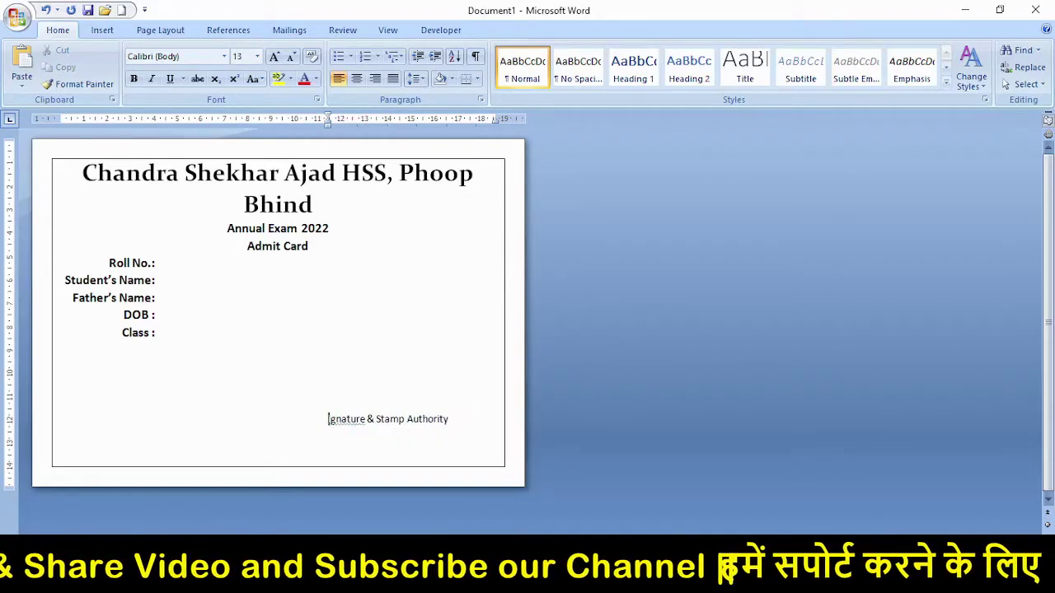
pyautogui.write('S')
pyautogui.click(459, 423)
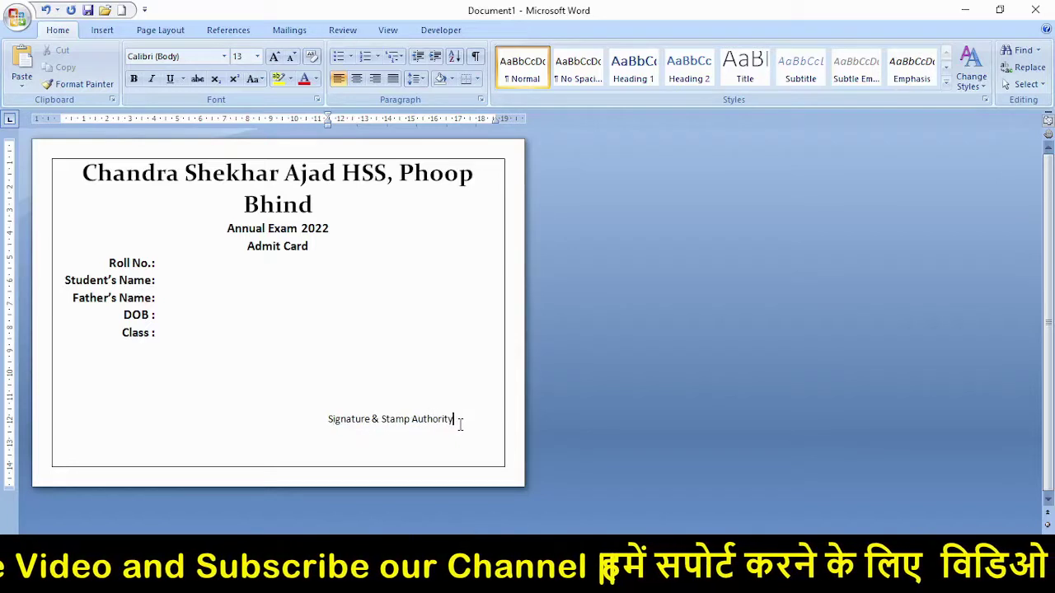
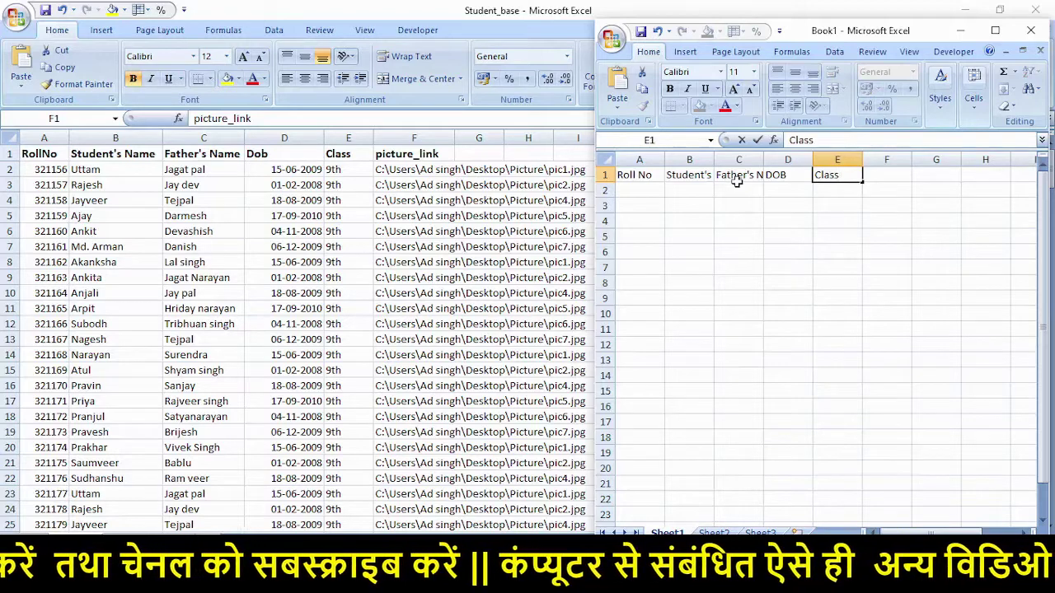
# In the Excel workbook Book1, enter the heading "Picture_link" in F1 and widen the Student's Name, Father's Name, DOB and Picture_link columns
pyautogui.write('Picture_link')
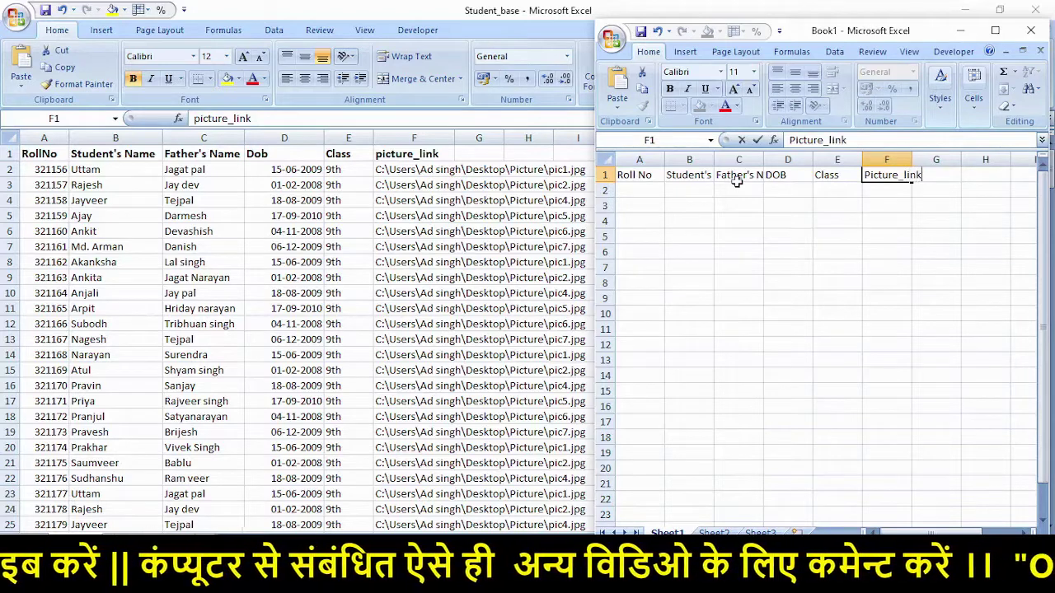
pyautogui.click(699, 190)
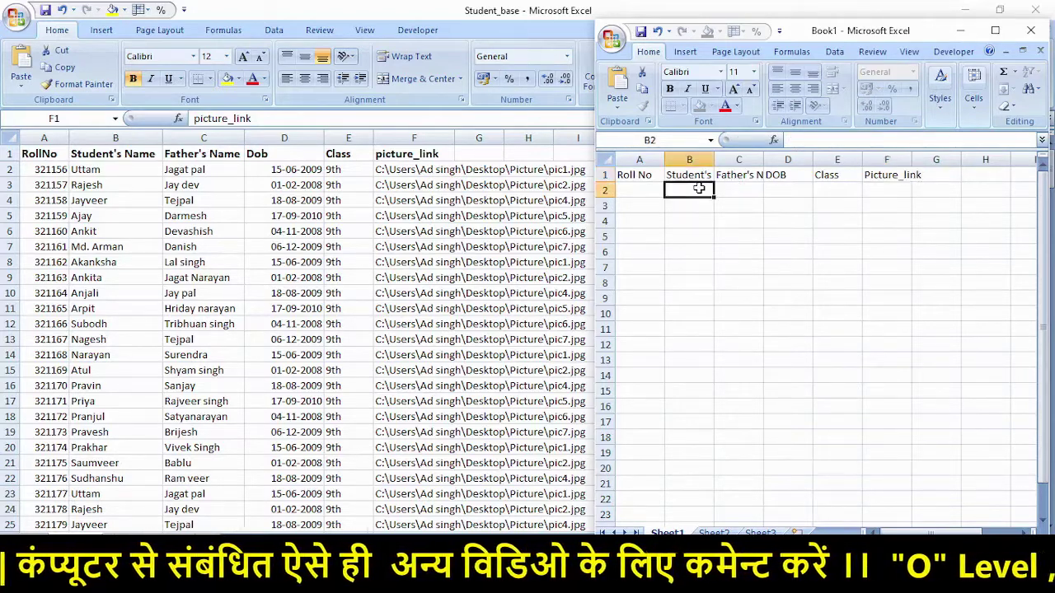
pyautogui.click(702, 175)
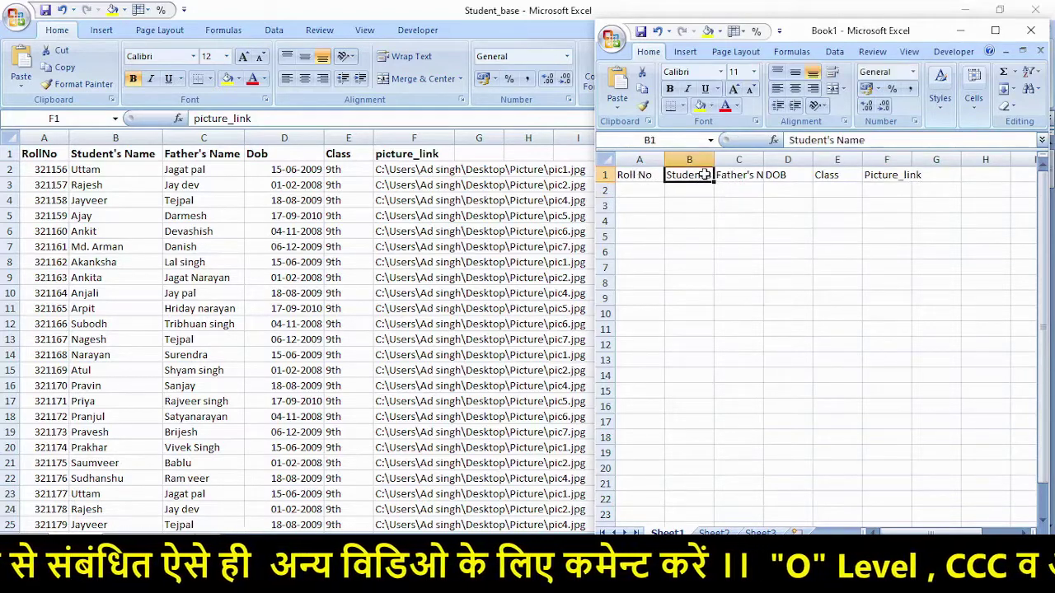
pyautogui.click(748, 174)
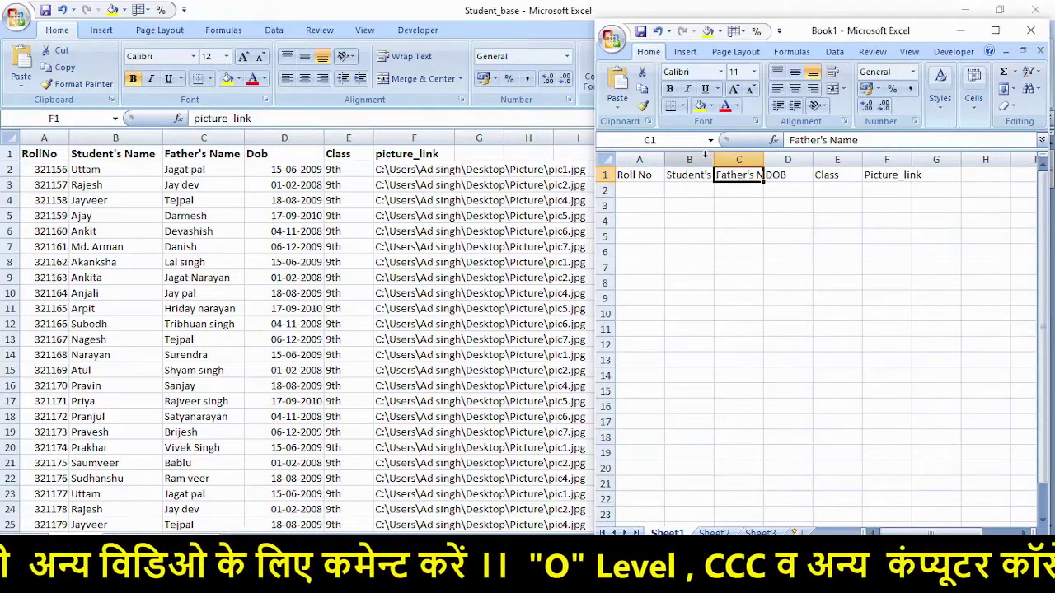
pyautogui.moveTo(714, 159); pyautogui.dragTo(990, 155)
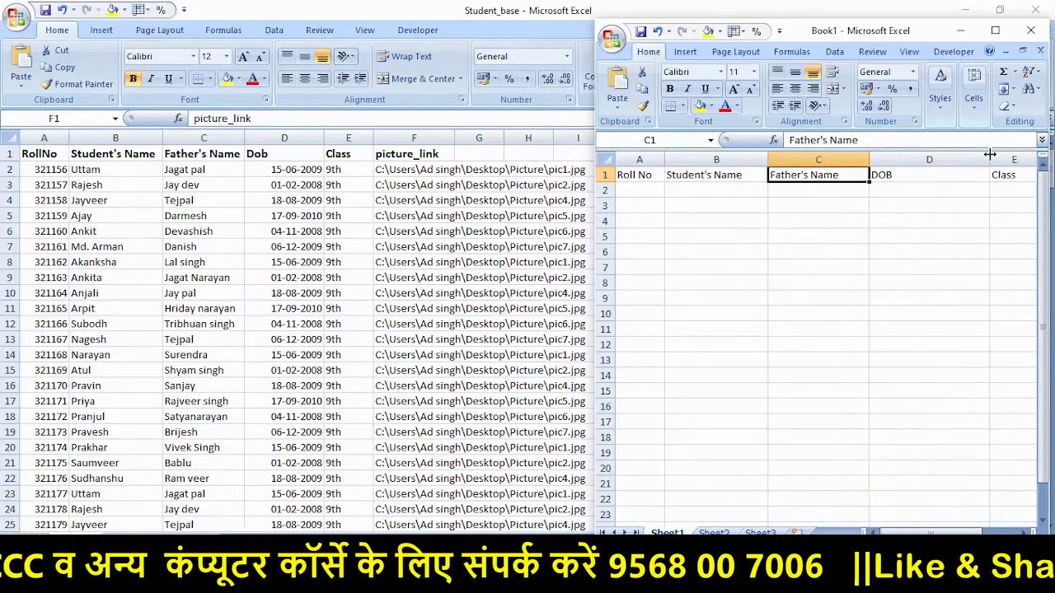
pyautogui.hscroll(4, 1009, 500)
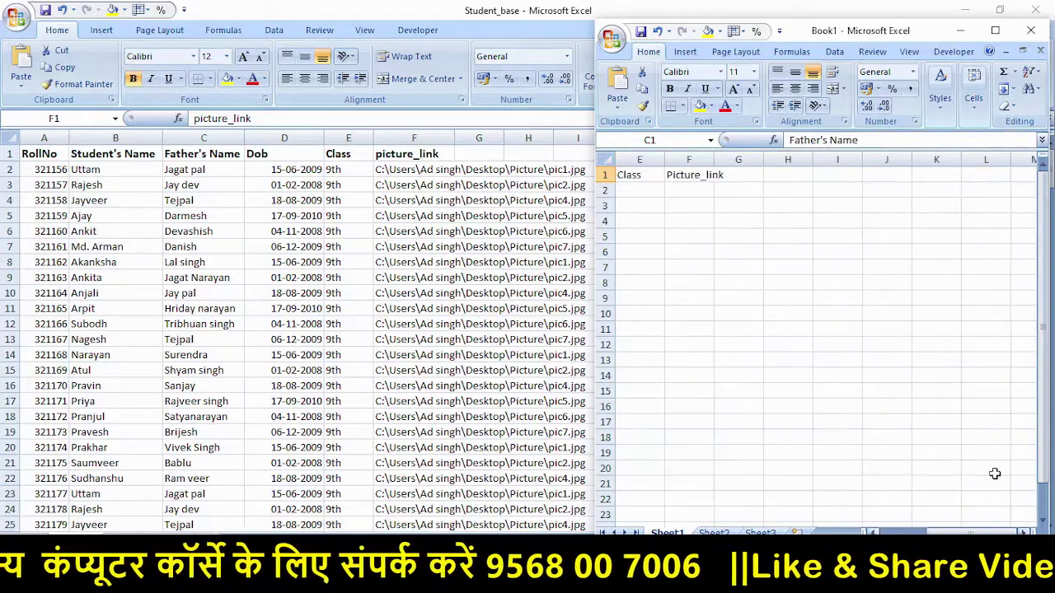
pyautogui.moveTo(713, 159); pyautogui.dragTo(752, 176)
pyautogui.hscroll(-4, 759, 323)
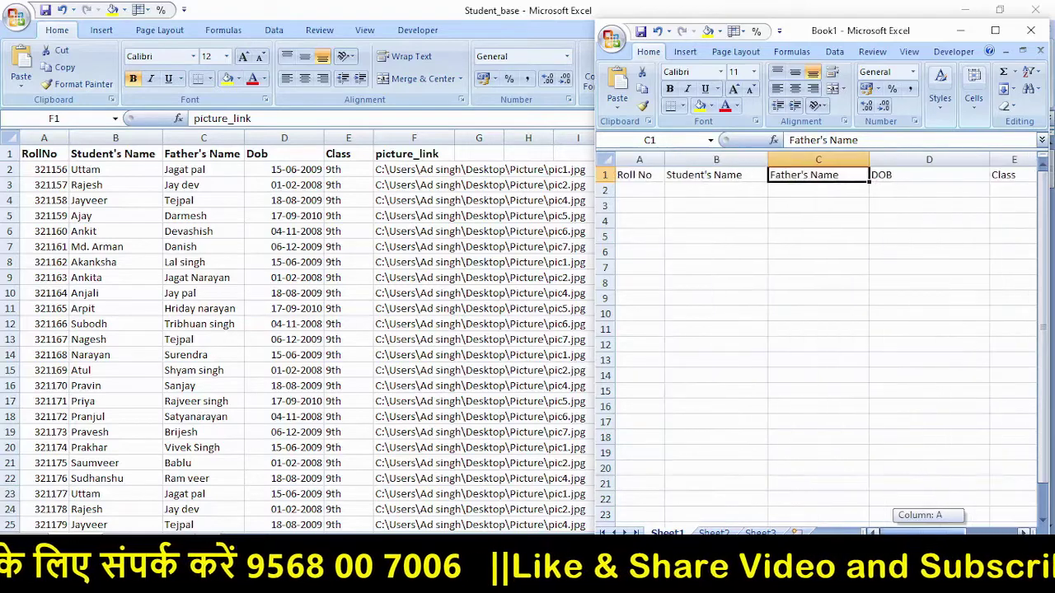
# Make the heading row of Book1 bold and check the first picture_link entry in the Student_base workbook
pyautogui.moveTo(639, 180); pyautogui.dragTo(942, 173)
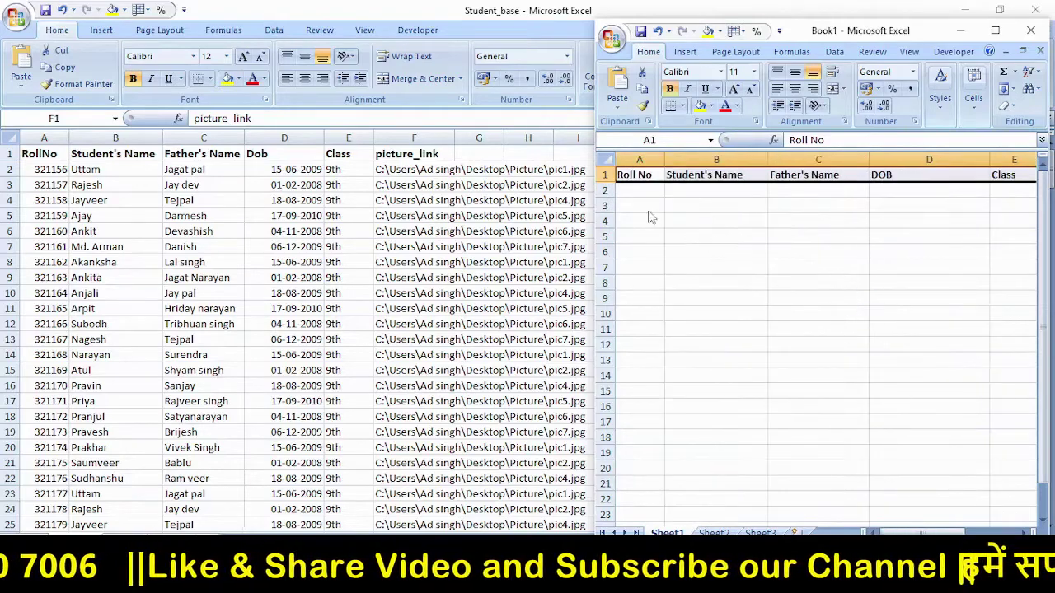
pyautogui.click(643, 189)
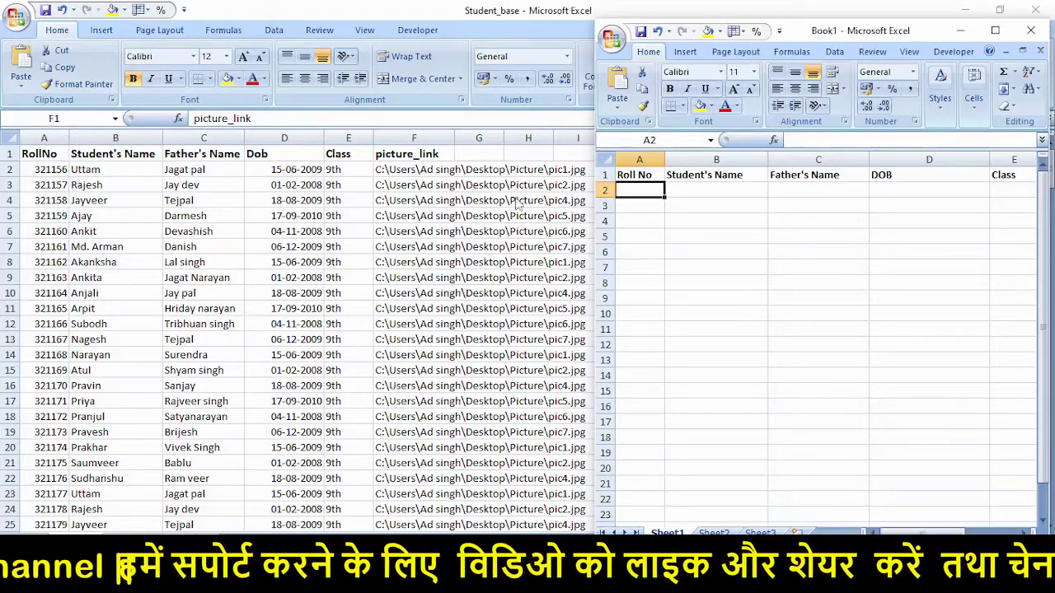
pyautogui.click(401, 170)
pyautogui.click(402, 171)
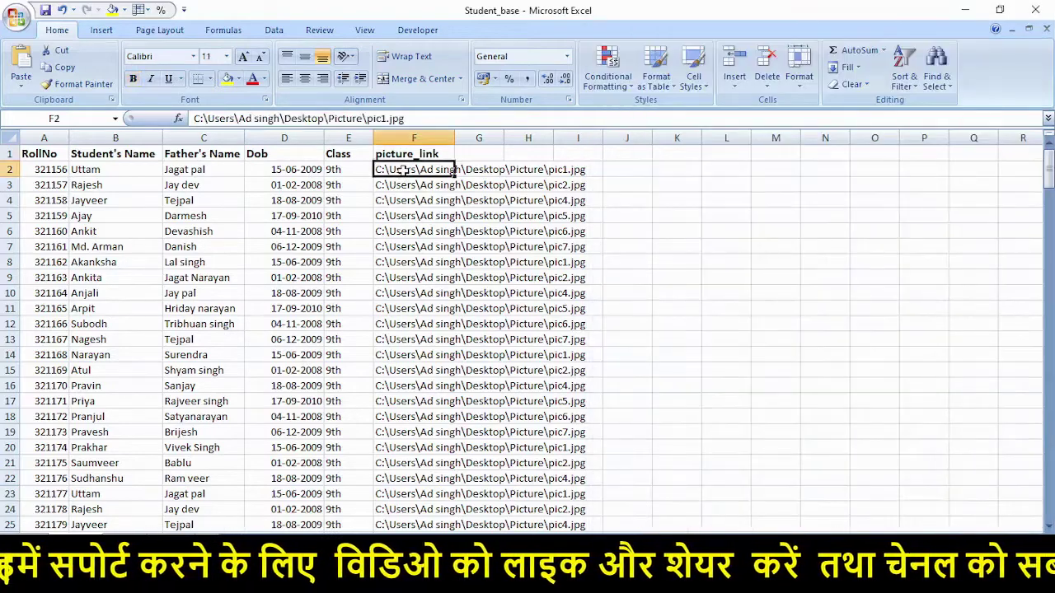
# Minimise all open windows to reach the desktop and open the Picture folder containing the student photos
pyautogui.click(962, 11)
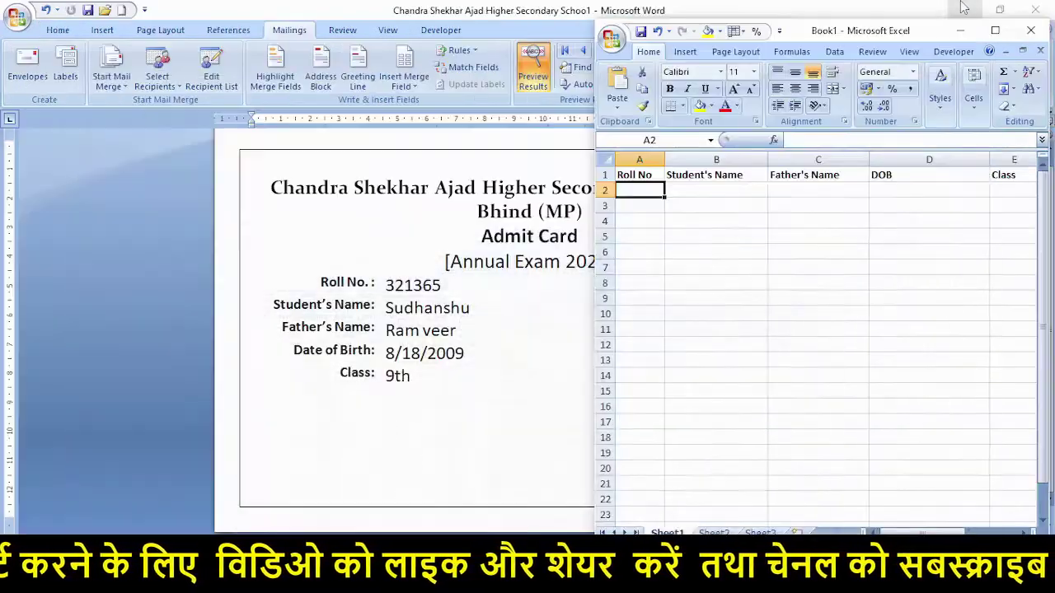
pyautogui.click(962, 16)
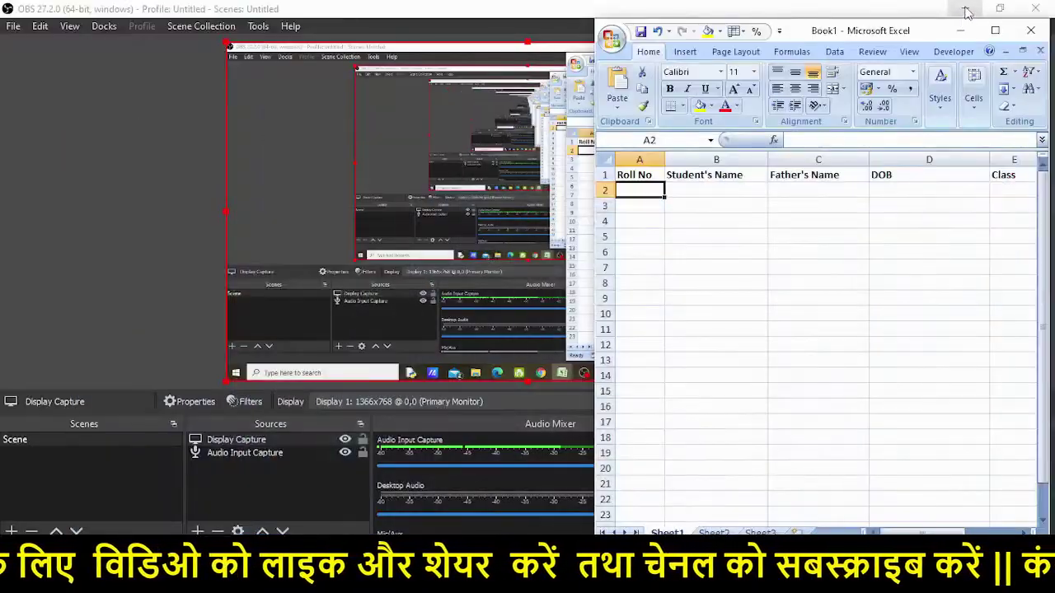
pyautogui.click(997, 8)
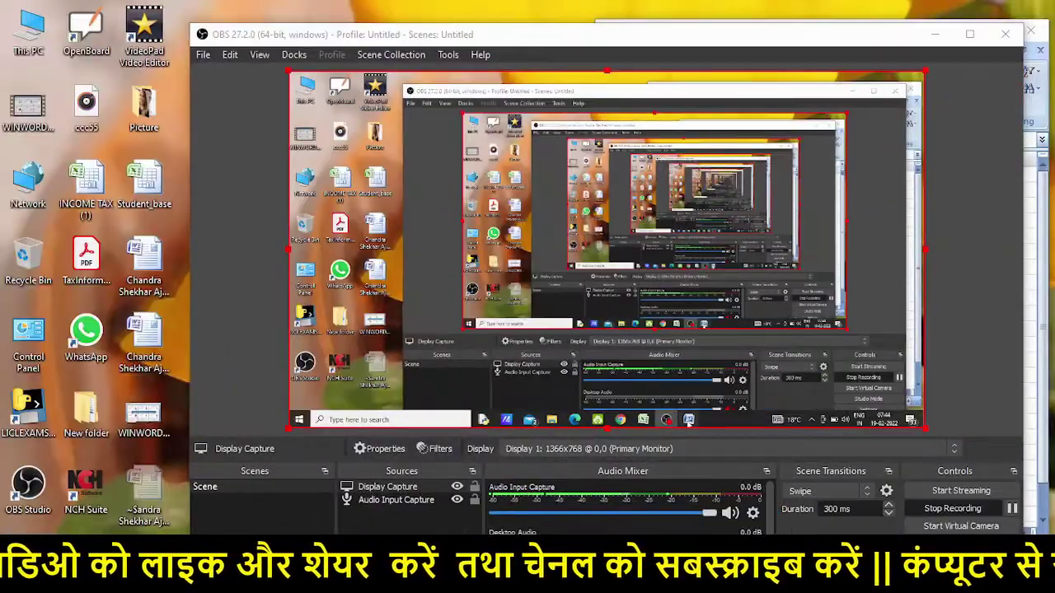
pyautogui.moveTo(664, 581)
pyautogui.click(618, 494)
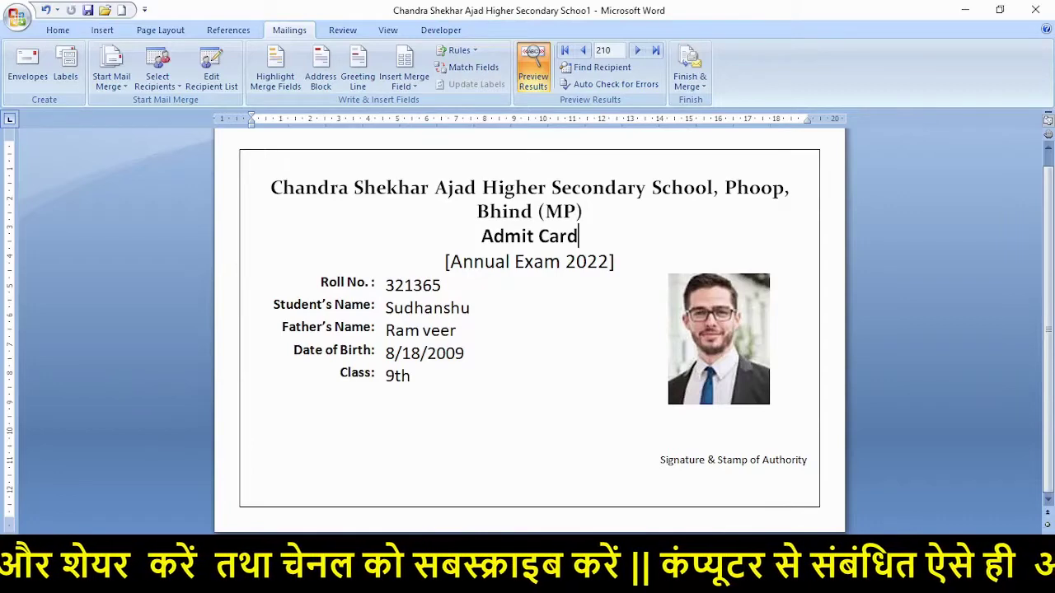
pyautogui.moveTo(588, 581)
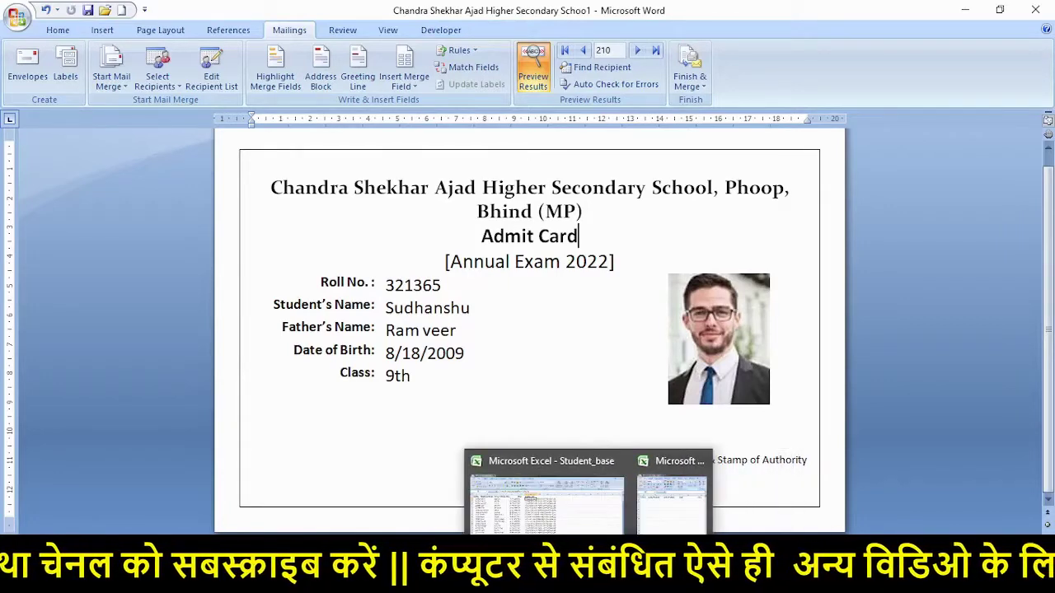
pyautogui.click(965, 10)
pyautogui.click(935, 34)
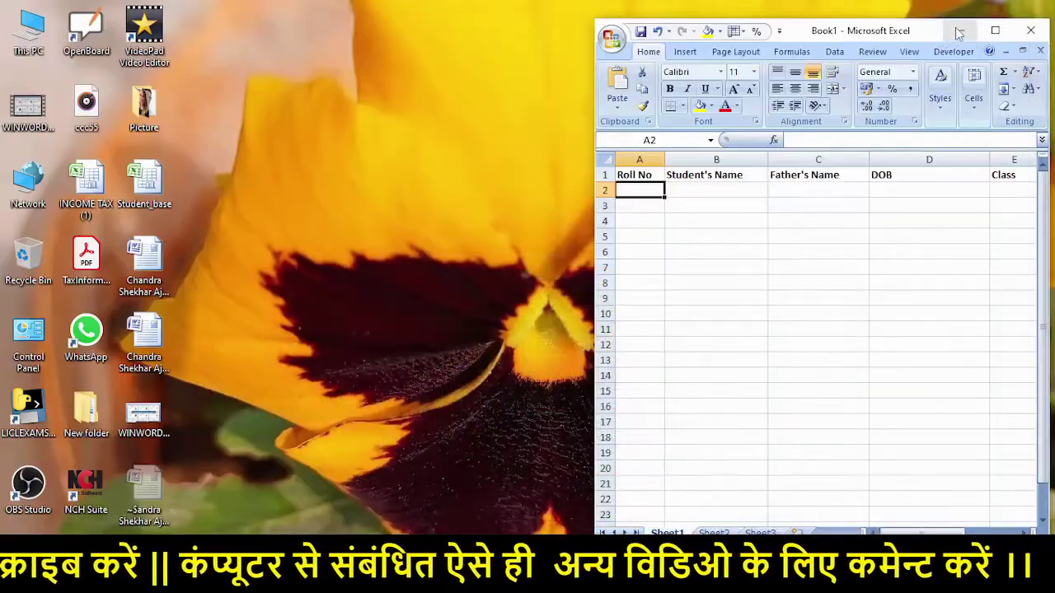
pyautogui.click(958, 29)
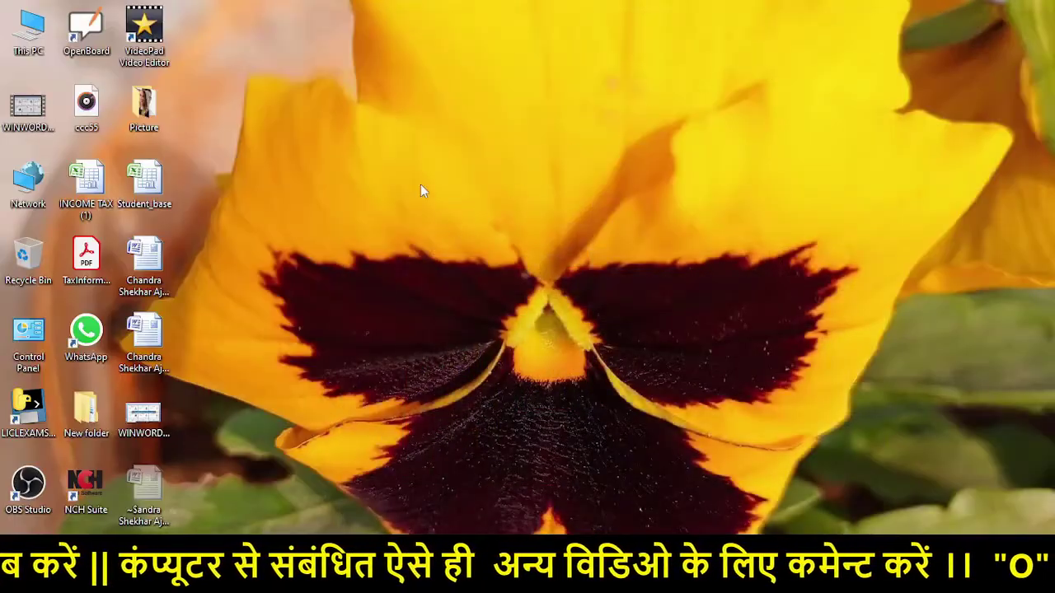
pyautogui.doubleClick(146, 111)
pyautogui.moveTo(426, 24); pyautogui.dragTo(614, 24)
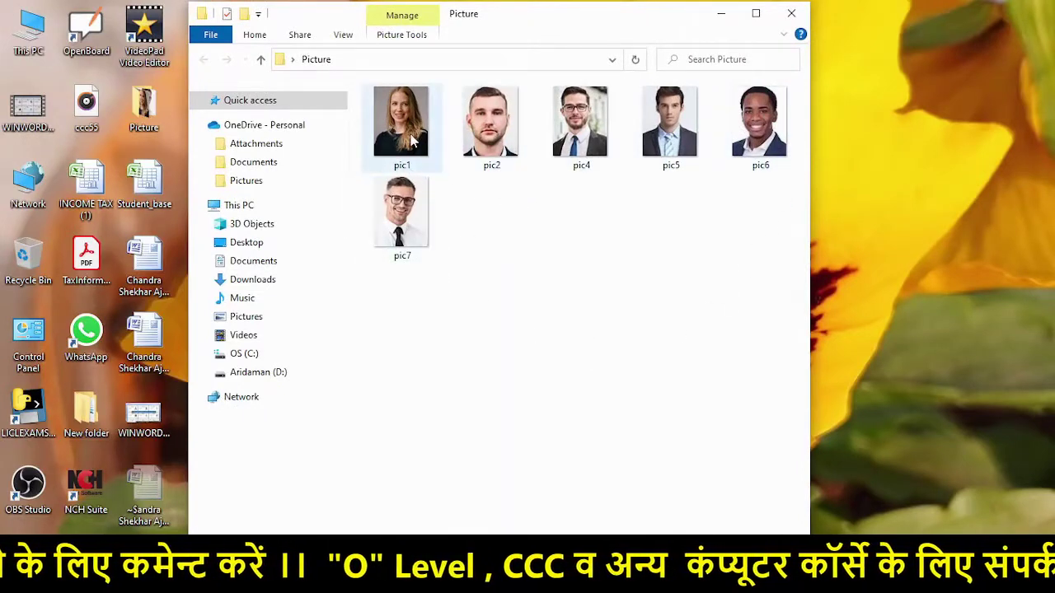
pyautogui.click(412, 136)
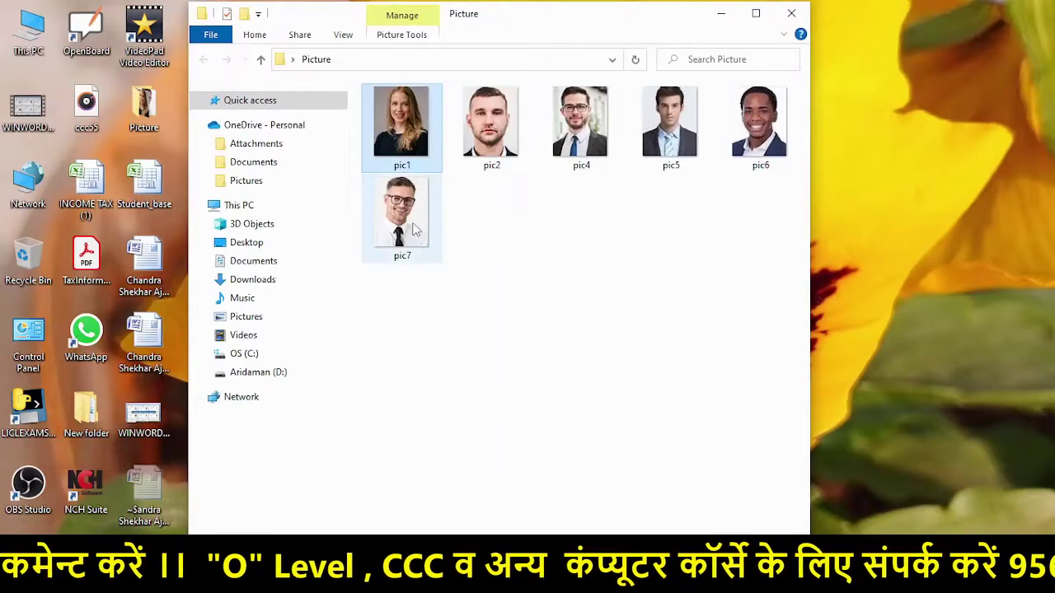
pyautogui.click(541, 268)
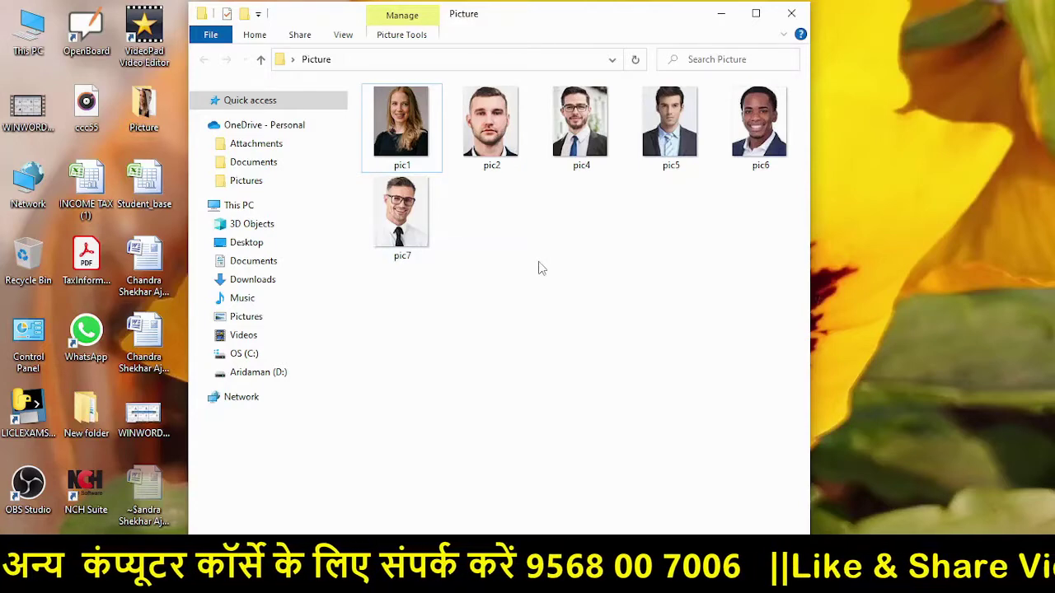
# Open pic1 in Paint, check the JPEG file type offered for saving, and close the image without saving
pyautogui.doubleClick(411, 140)
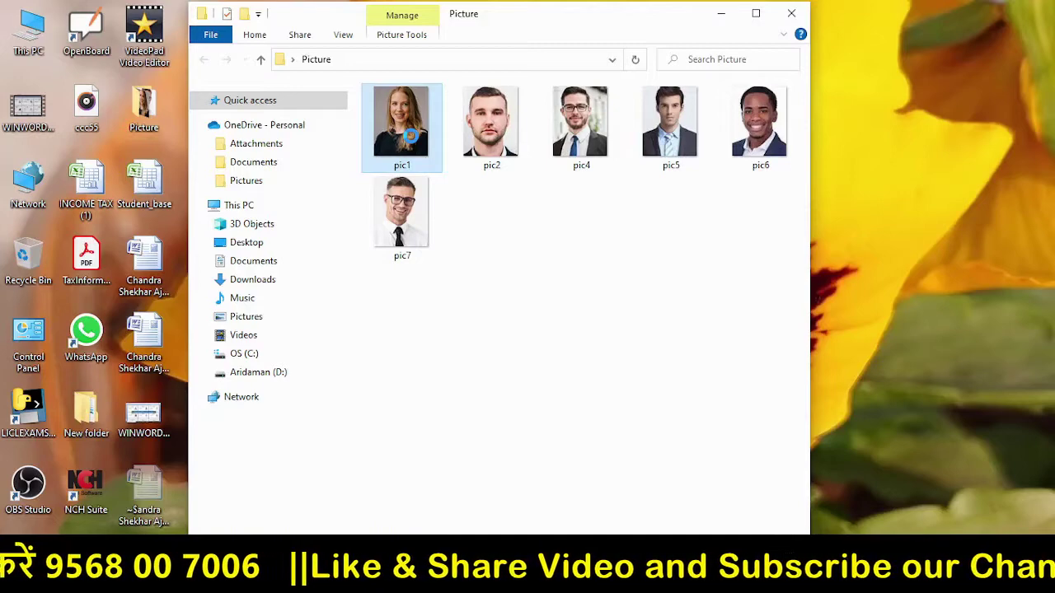
pyautogui.rightClick(410, 139)
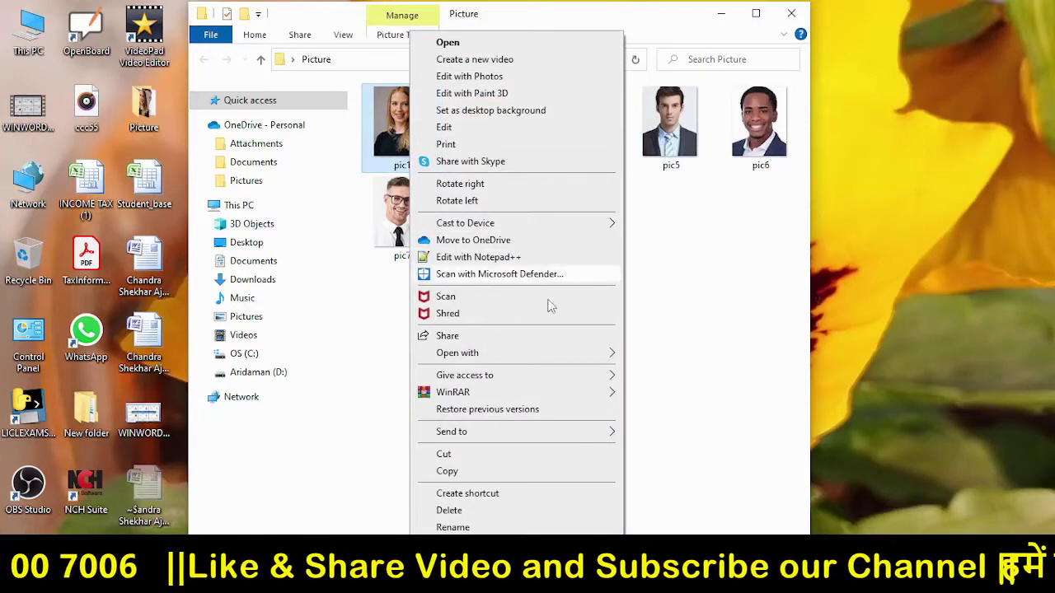
pyautogui.press('Escape')
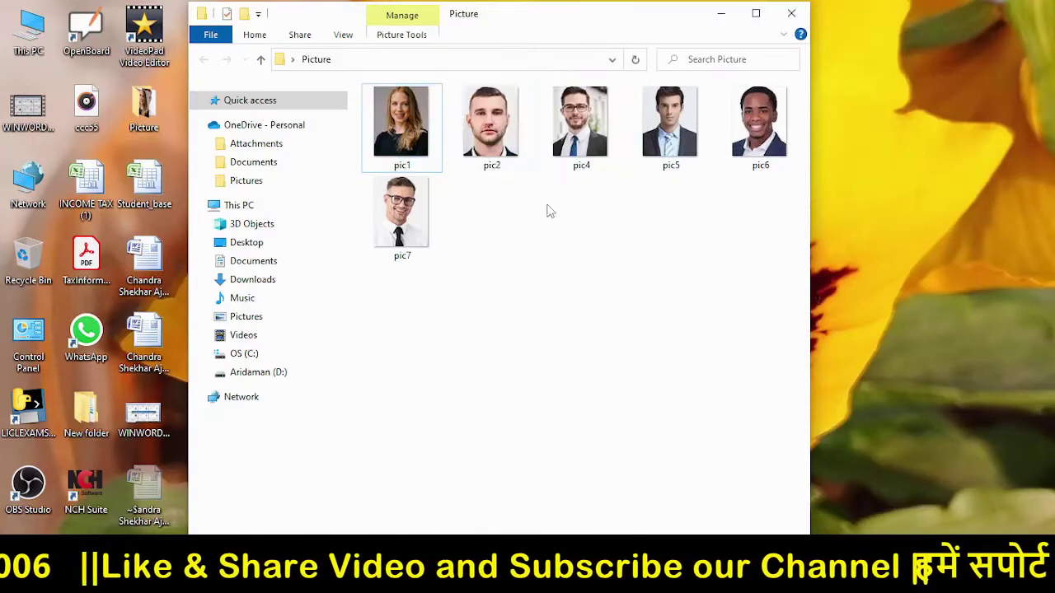
pyautogui.rightClick(390, 145)
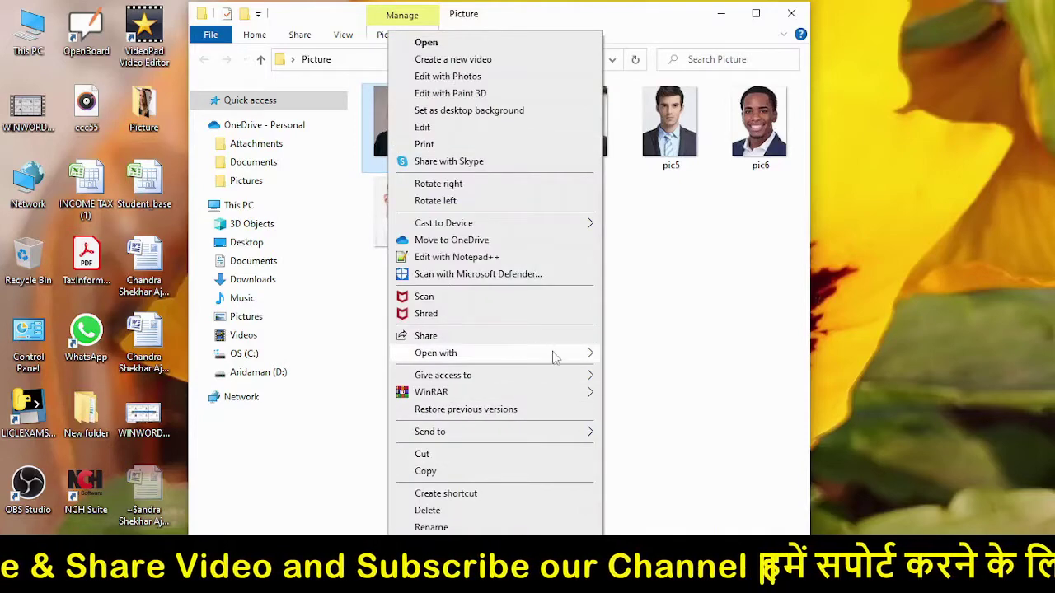
pyautogui.moveTo(586, 358)
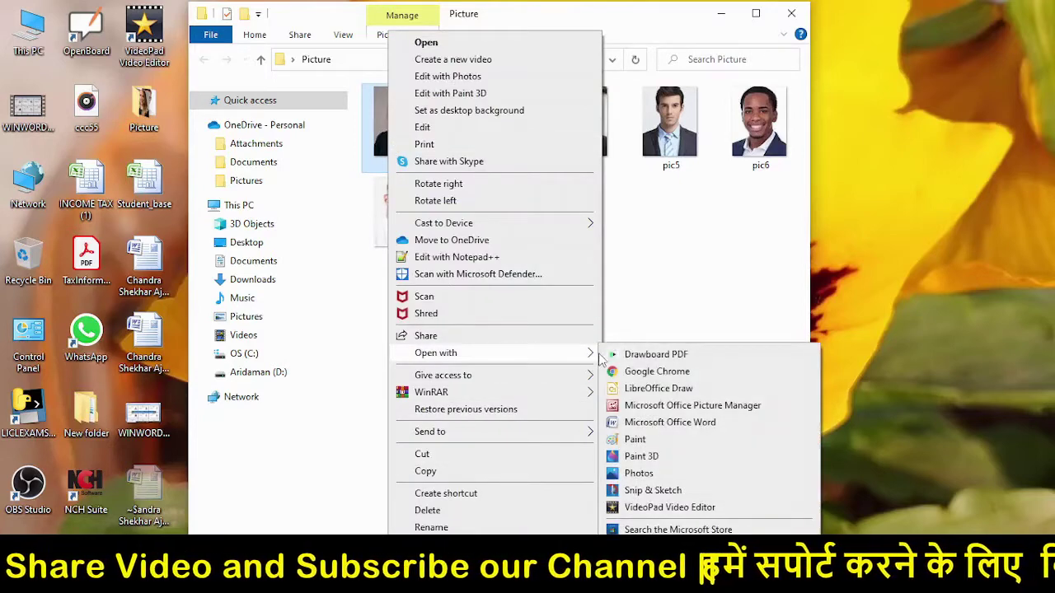
pyautogui.click(641, 442)
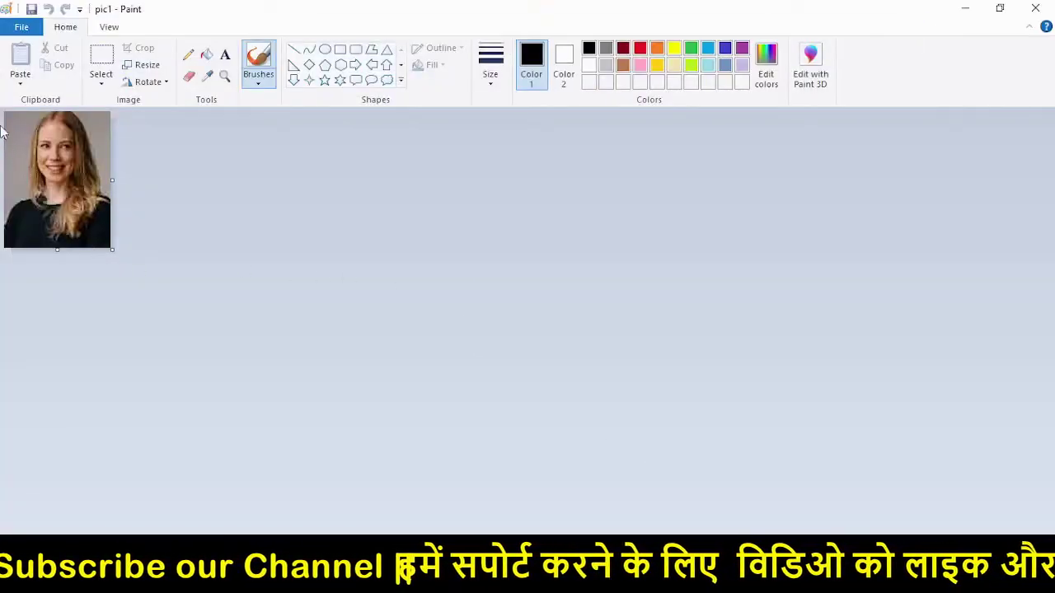
pyautogui.click(35, 31)
pyautogui.click(66, 161)
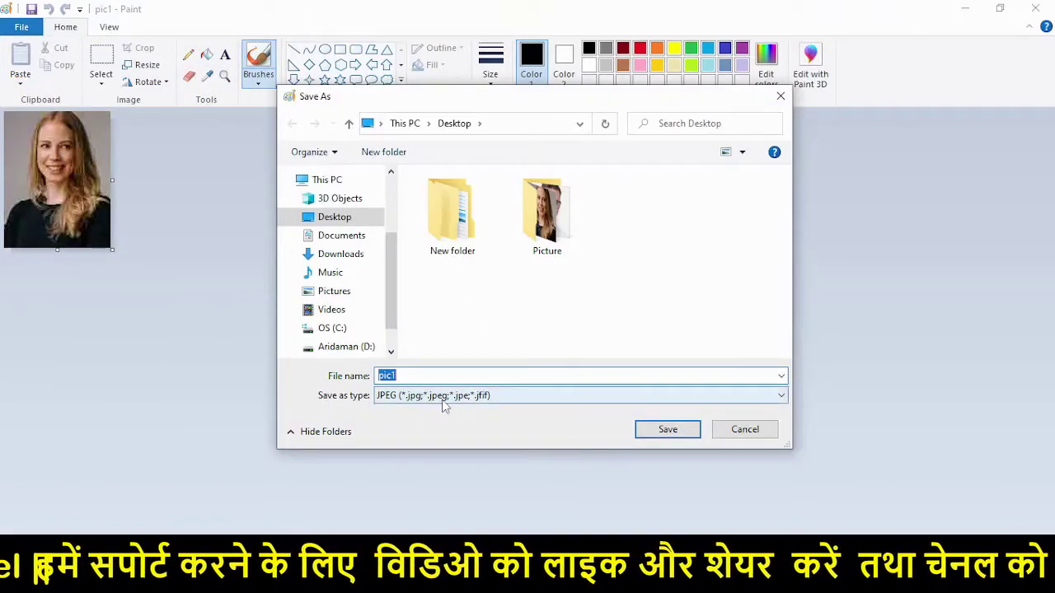
pyautogui.click(444, 395)
pyautogui.click(434, 455)
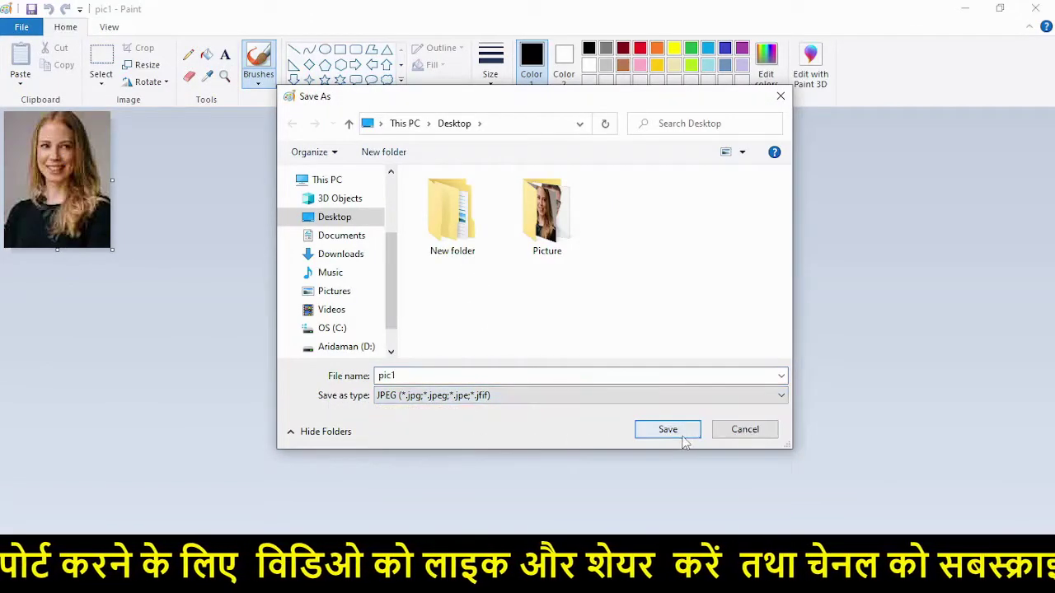
pyautogui.click(745, 429)
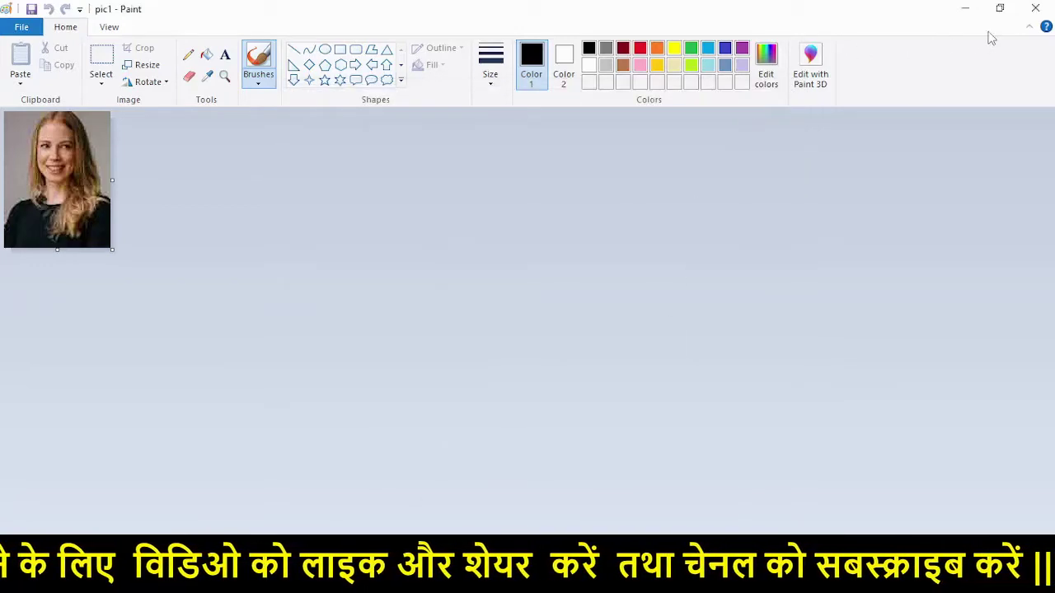
pyautogui.click(1035, 7)
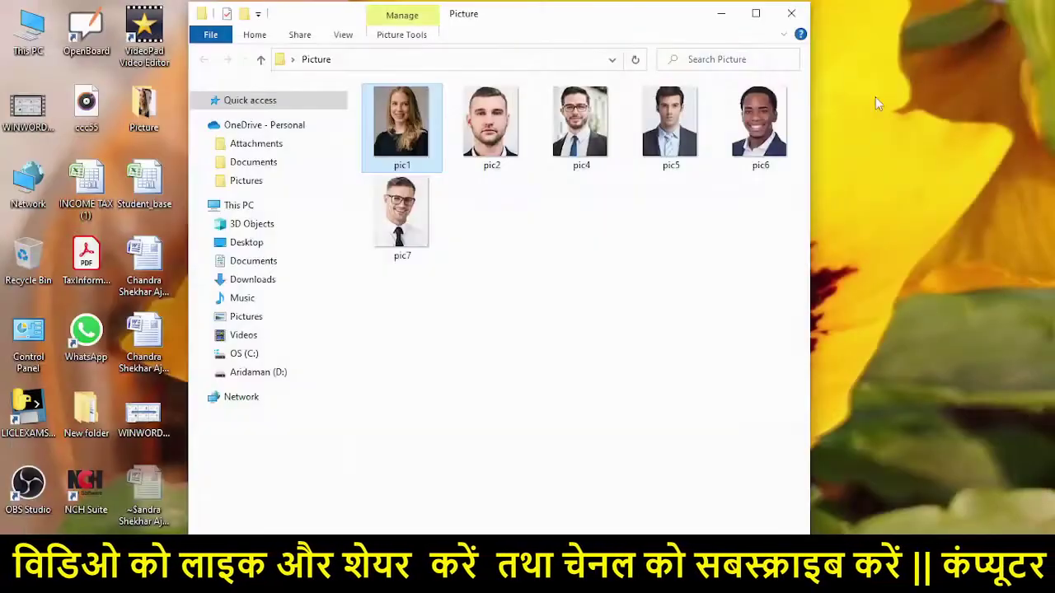
# Show the file properties of pic1 in the Picture folder and copy its location path
pyautogui.click(552, 306)
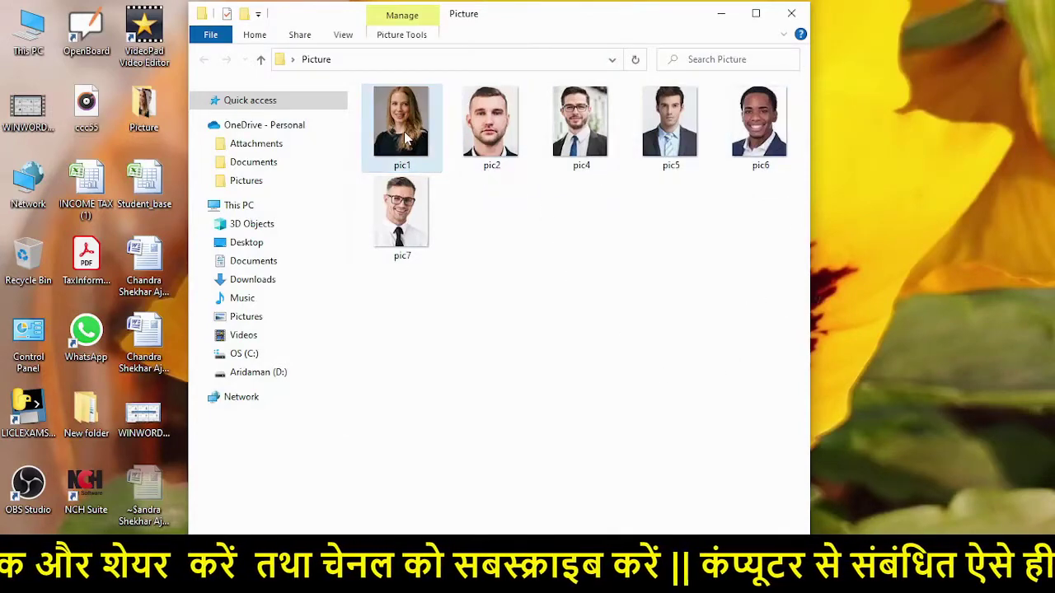
pyautogui.moveTo(403, 138)
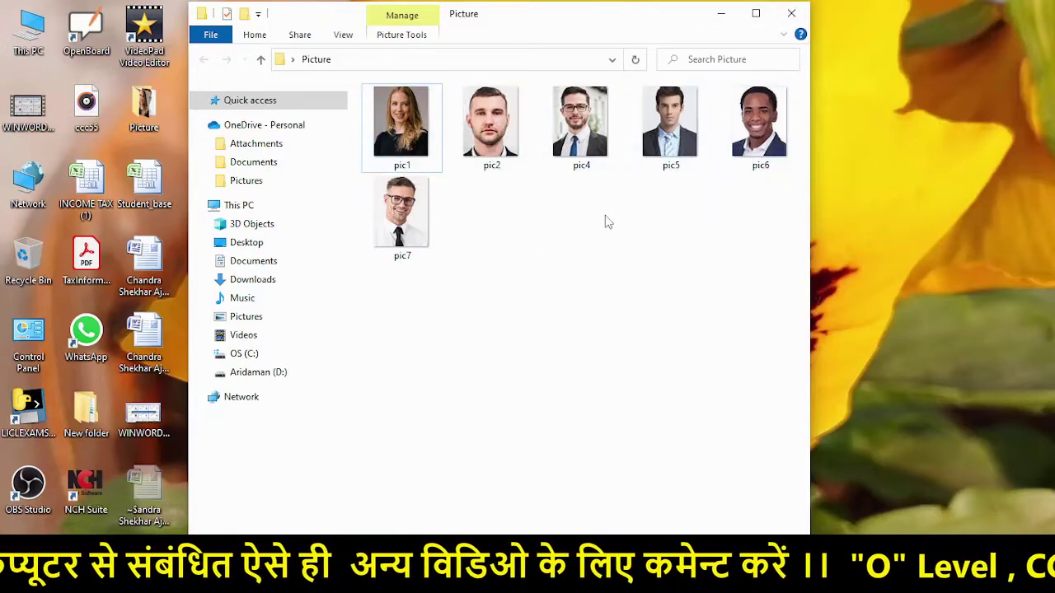
pyautogui.click(412, 144)
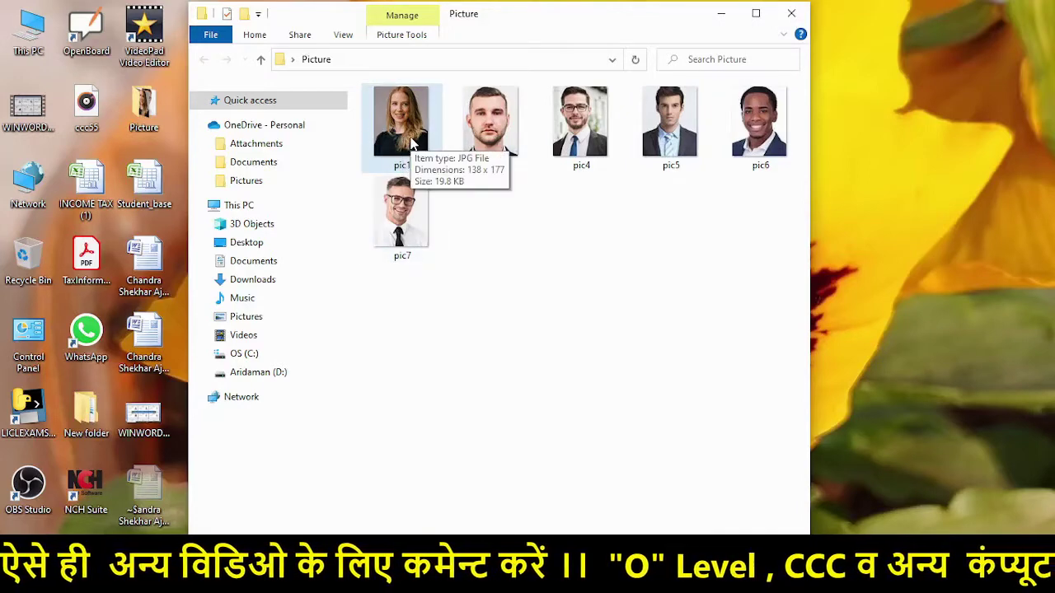
pyautogui.rightClick(412, 144)
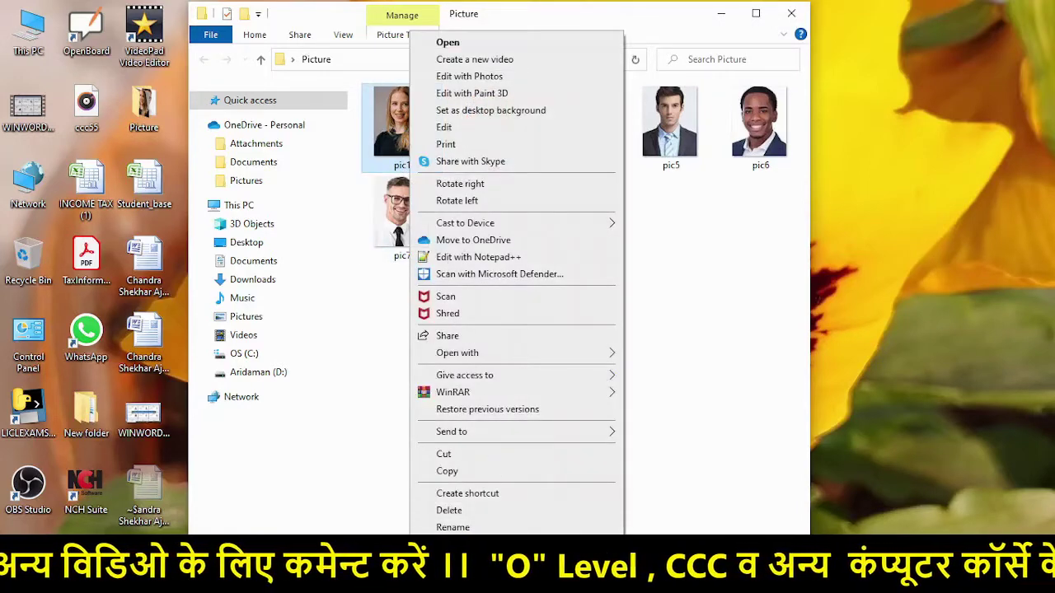
pyautogui.click(638, 288)
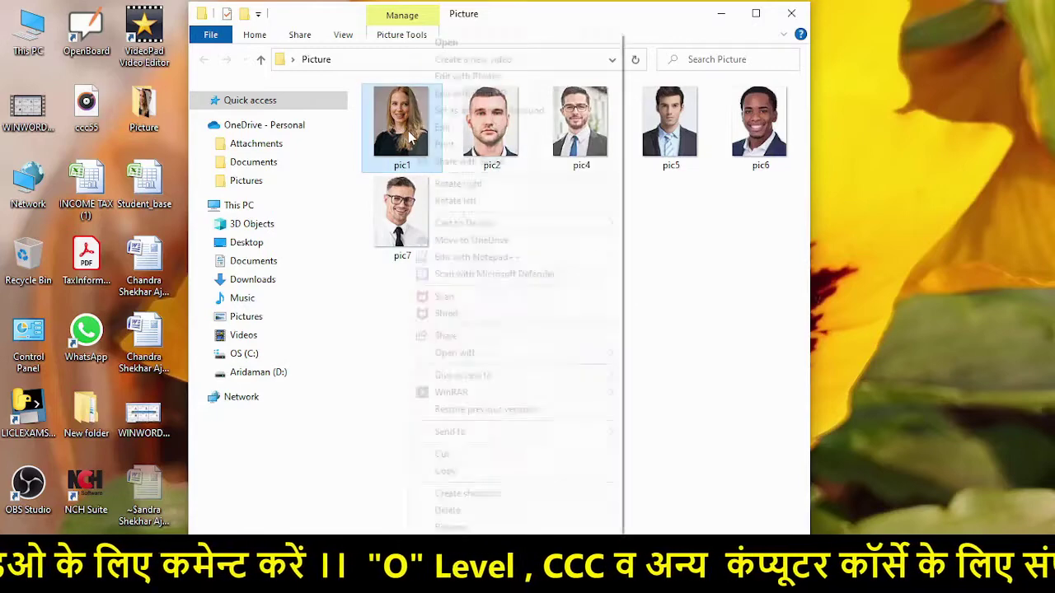
pyautogui.rightClick(411, 137)
pyautogui.click(466, 545)
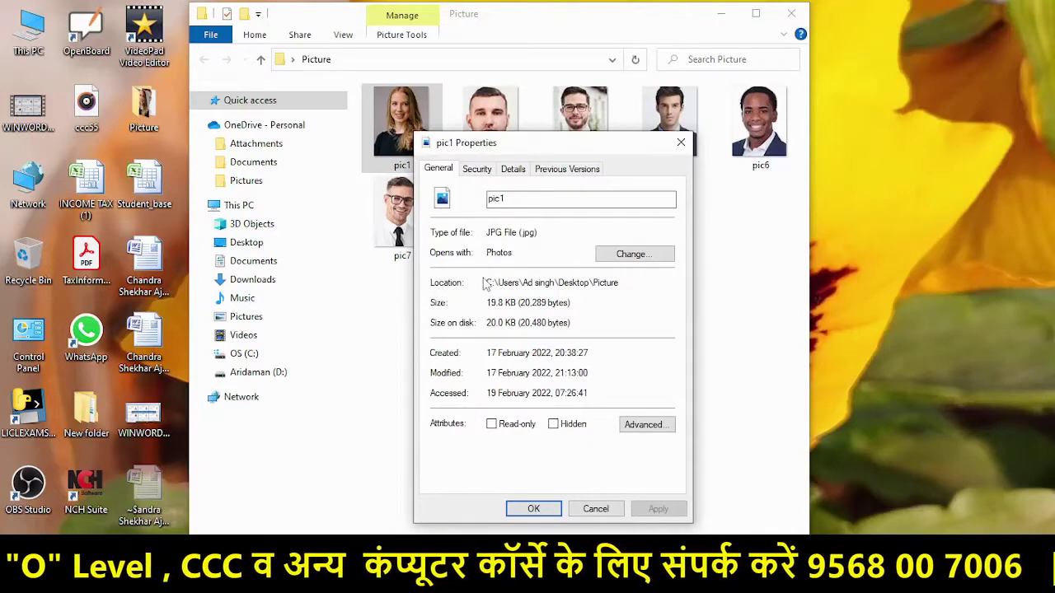
pyautogui.moveTo(624, 280); pyautogui.dragTo(485, 284)
pyautogui.hotkey('ctrl', 'c')
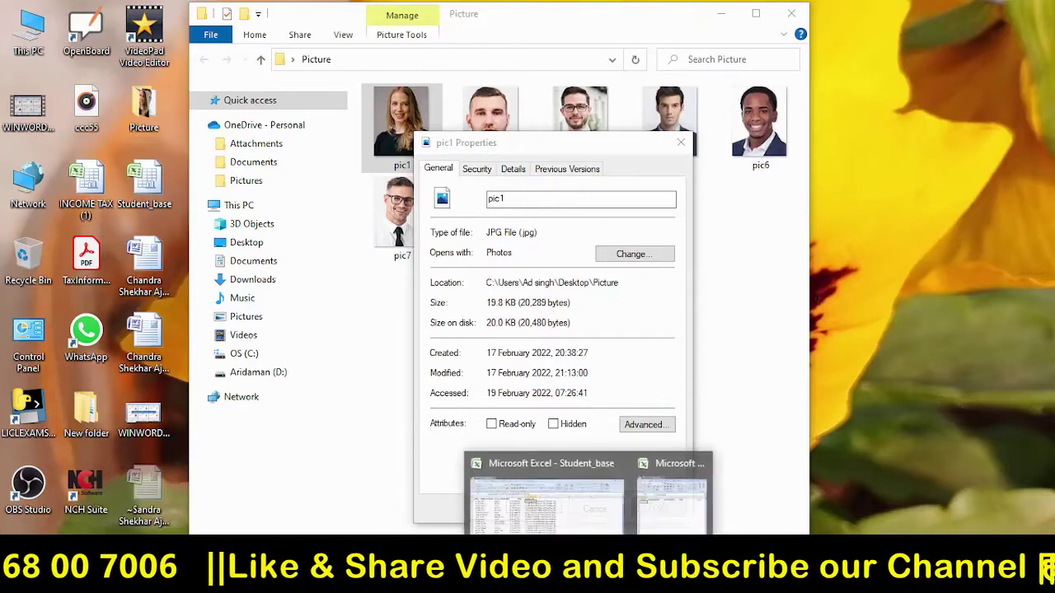
# Paste the copied Picture folder path into F2 under Picture_link in Book1 and return to the pic1 properties
pyautogui.click(676, 490)
pyautogui.click(997, 187)
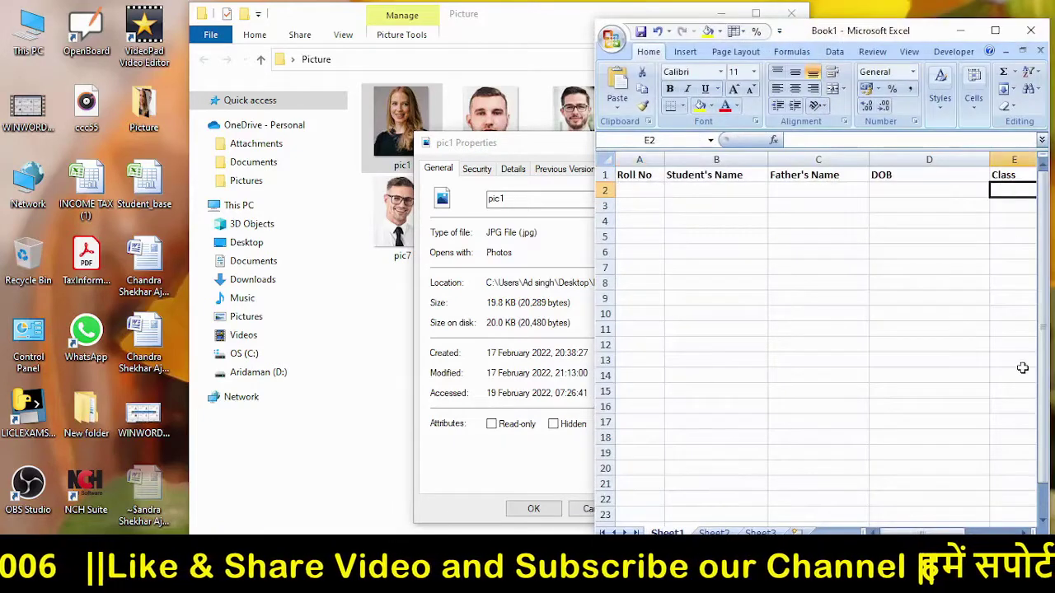
pyautogui.hscroll(3, 865, 299)
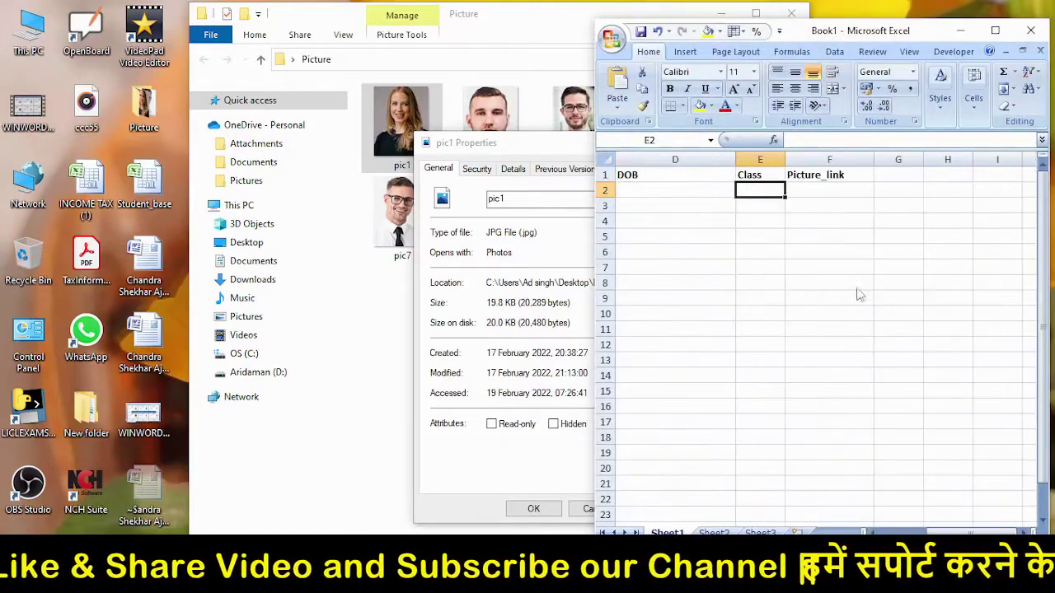
pyautogui.click(808, 189)
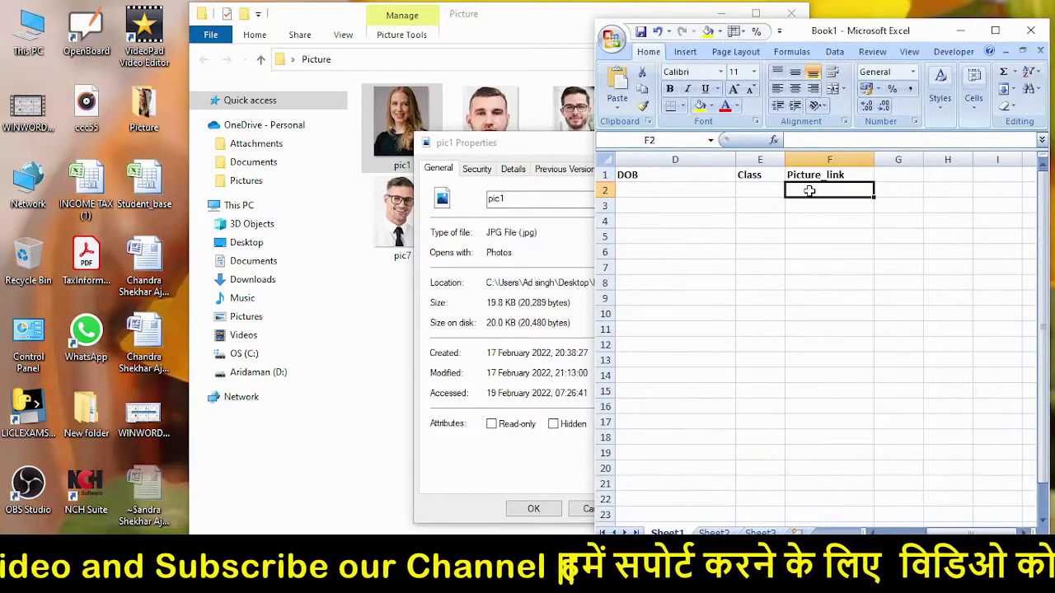
pyautogui.hotkey('ctrl', 'v')
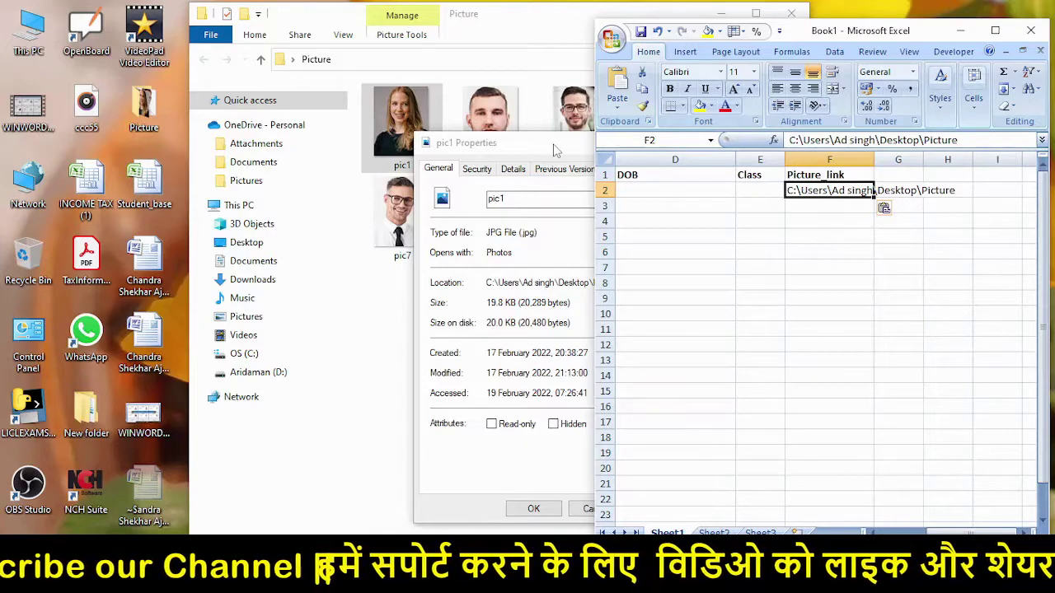
pyautogui.click(554, 151)
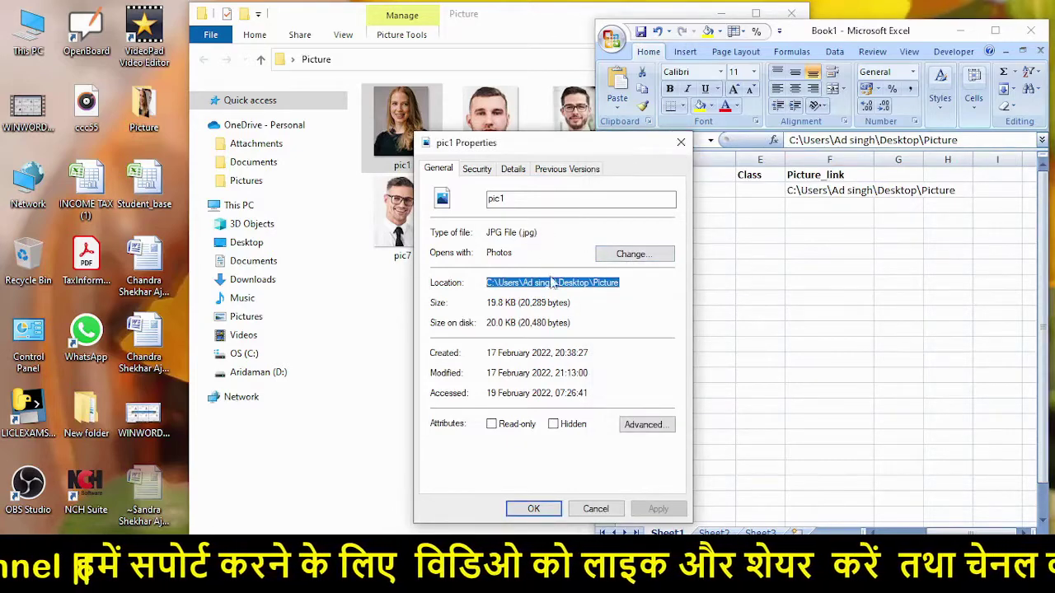
# Check the file name and file type in the pic1 properties, and close the properties without changes
pyautogui.click(519, 199)
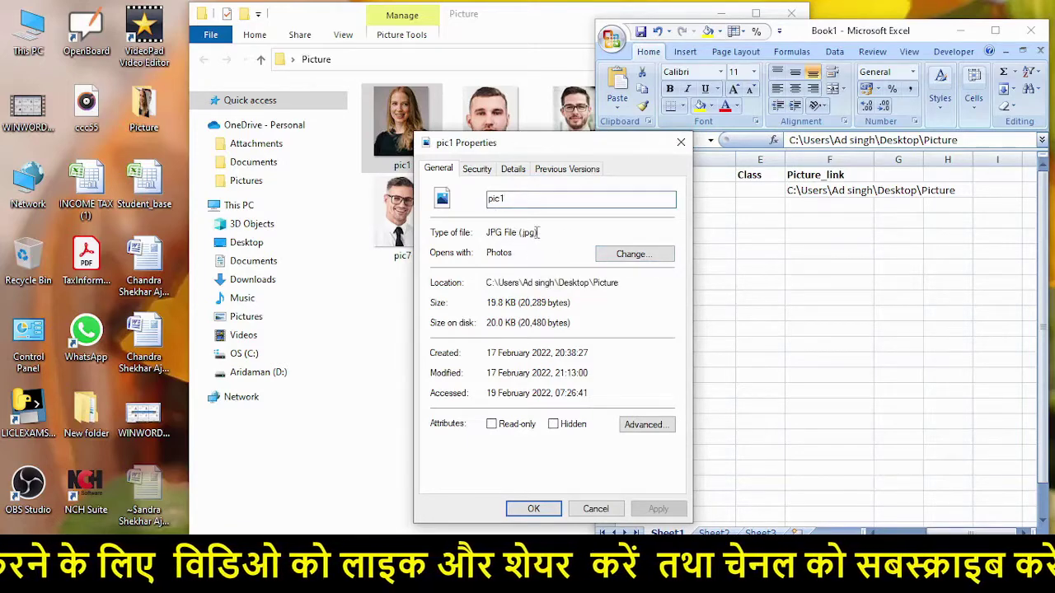
pyautogui.moveTo(540, 234); pyautogui.dragTo(478, 237)
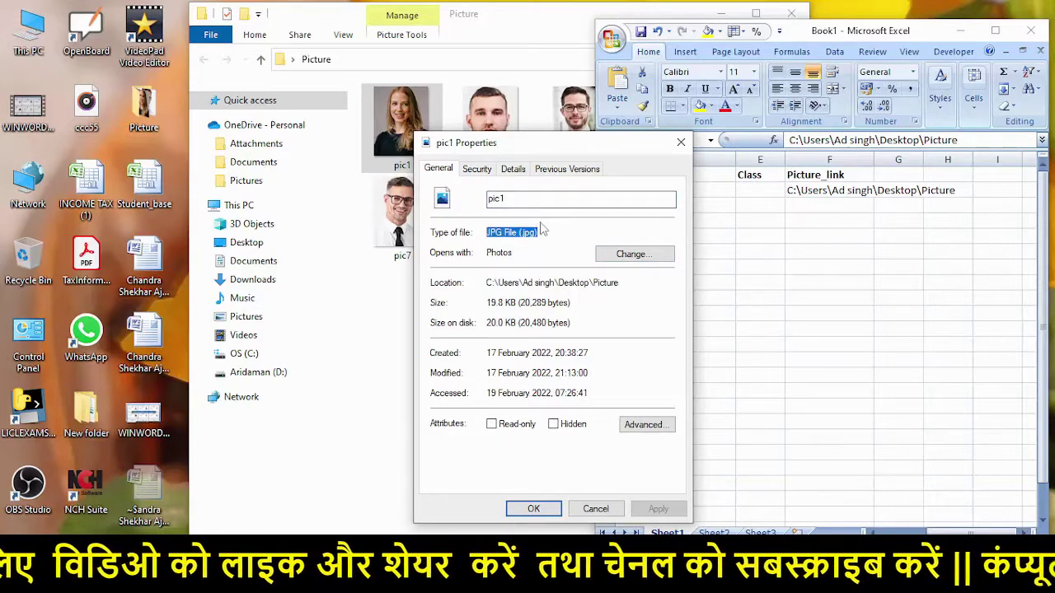
pyautogui.click(519, 198)
pyautogui.moveTo(520, 198); pyautogui.dragTo(478, 199)
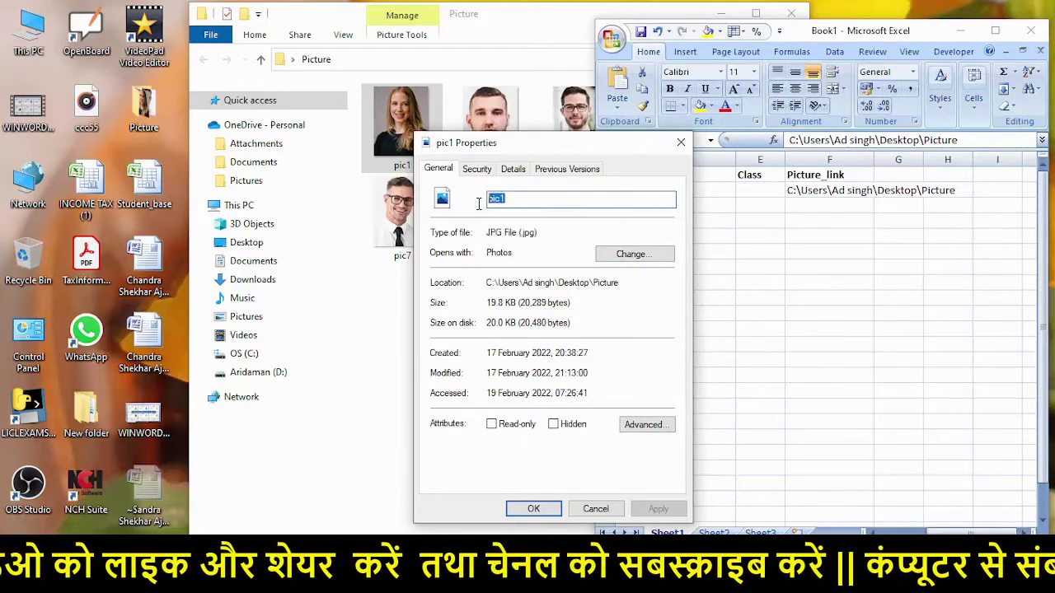
pyautogui.click(681, 141)
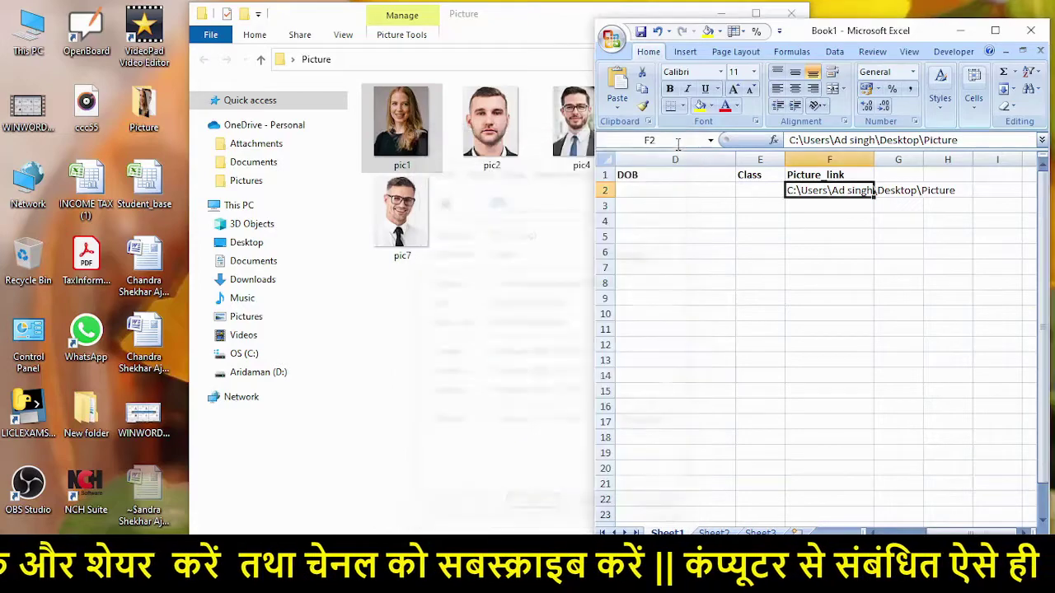
# Maximise Book1 and append \pic1.jpeg to the Picture folder path in F2
pyautogui.click(973, 140)
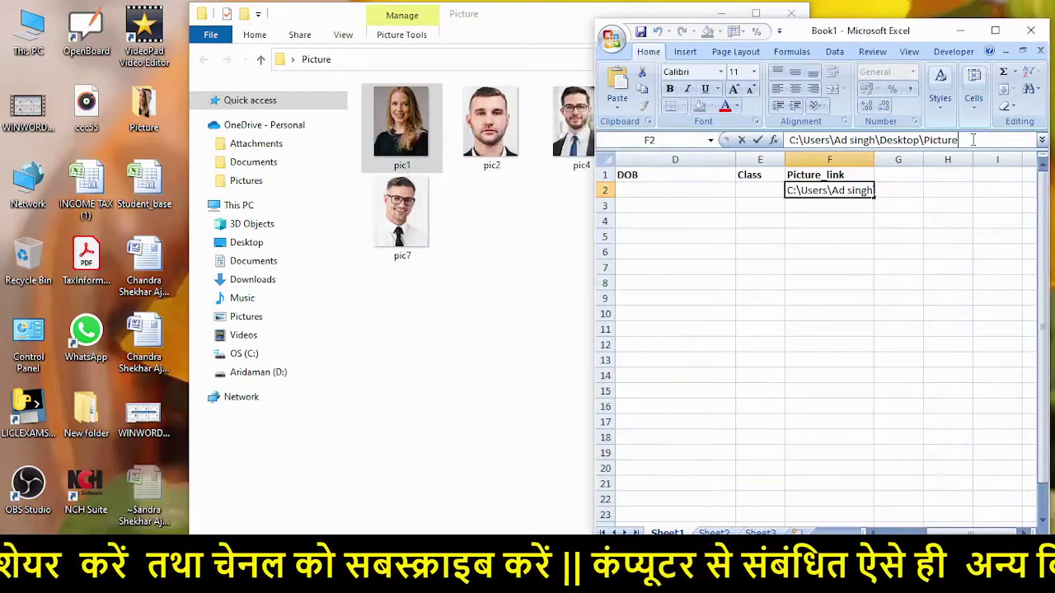
pyautogui.click(995, 31)
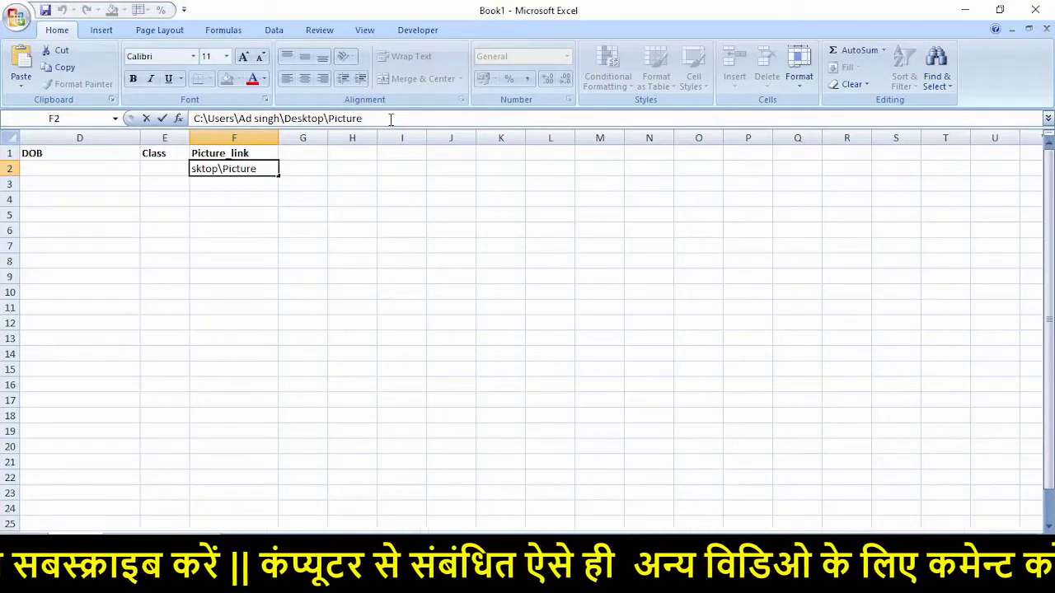
pyautogui.write('\\pic1')
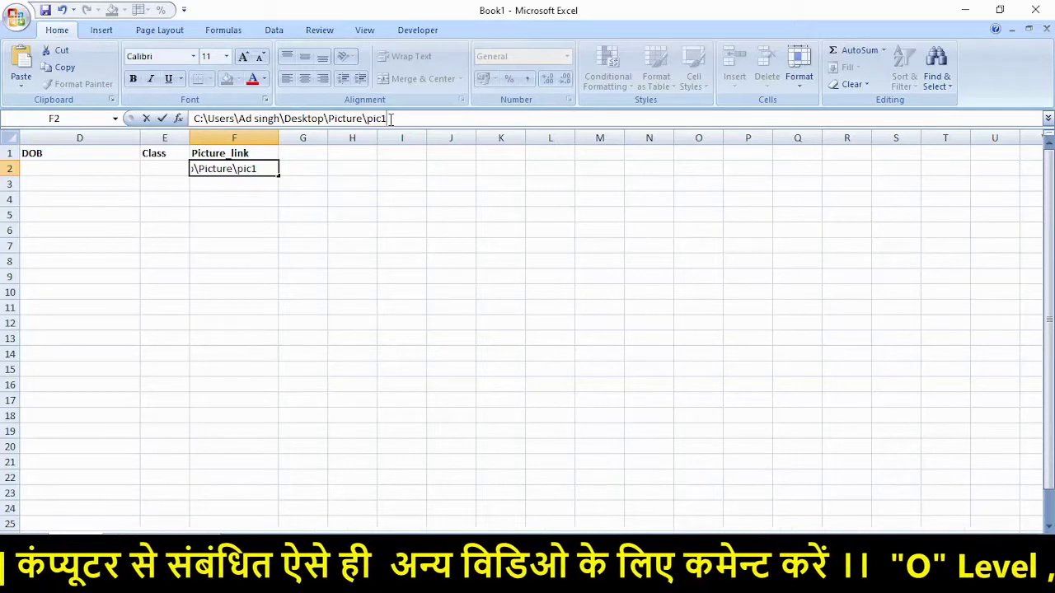
pyautogui.write('.jpeg')
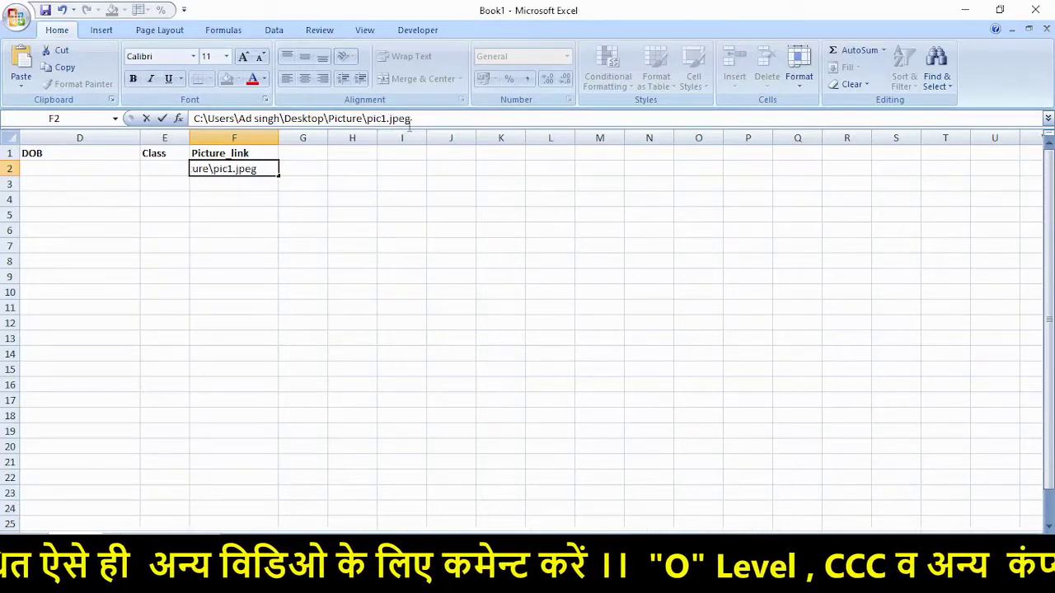
# Correct the file extension at the end of the F2 picture path to .jpg and commit the entry
pyautogui.moveTo(412, 119); pyautogui.dragTo(336, 119)
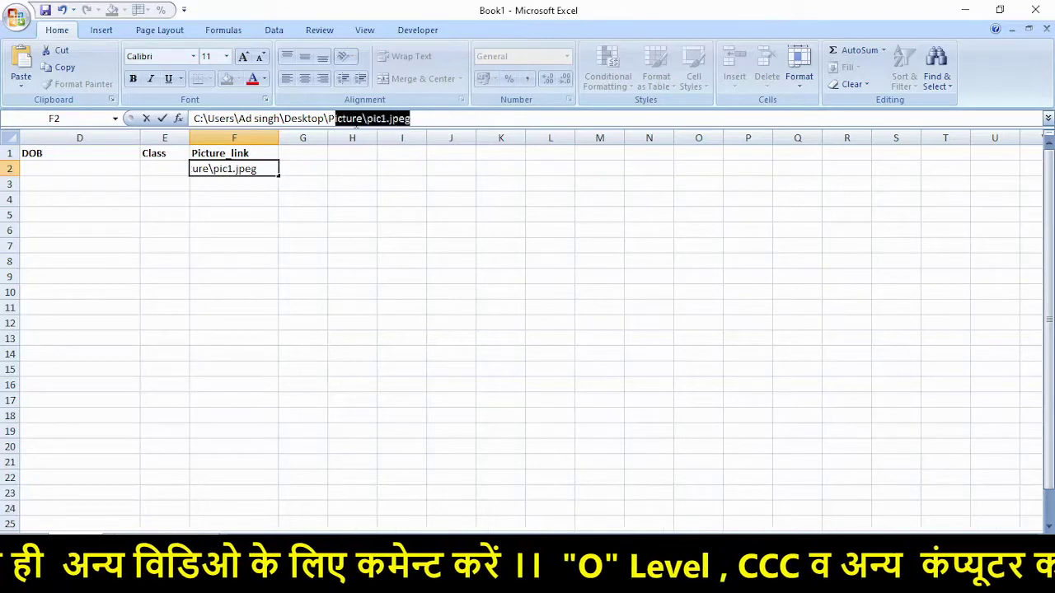
pyautogui.click(416, 121)
pyautogui.press('Left')
pyautogui.press('BackSpace')
pyautogui.press('Right')
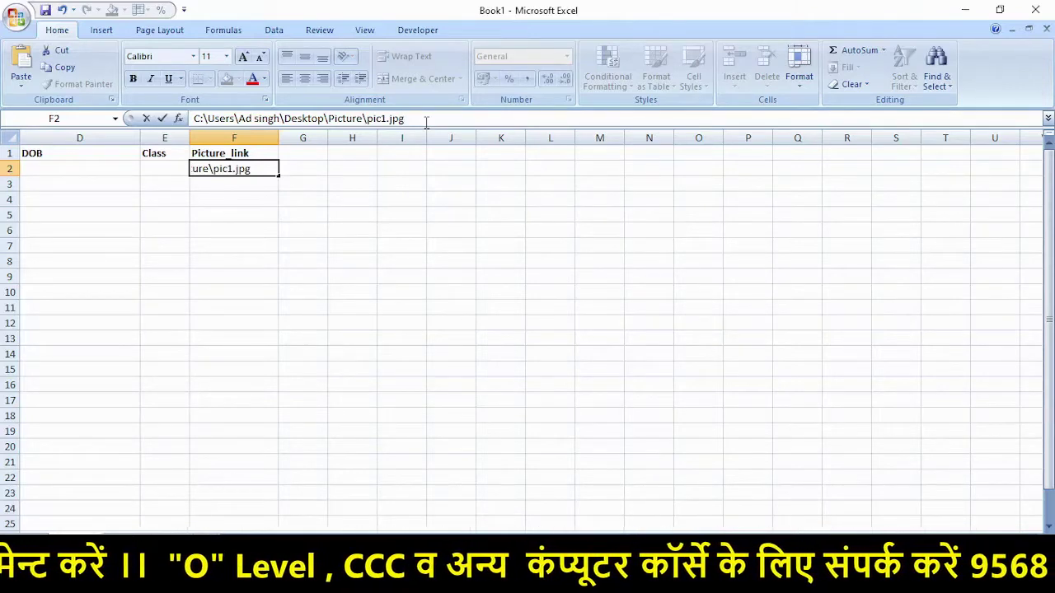
pyautogui.press('Return')
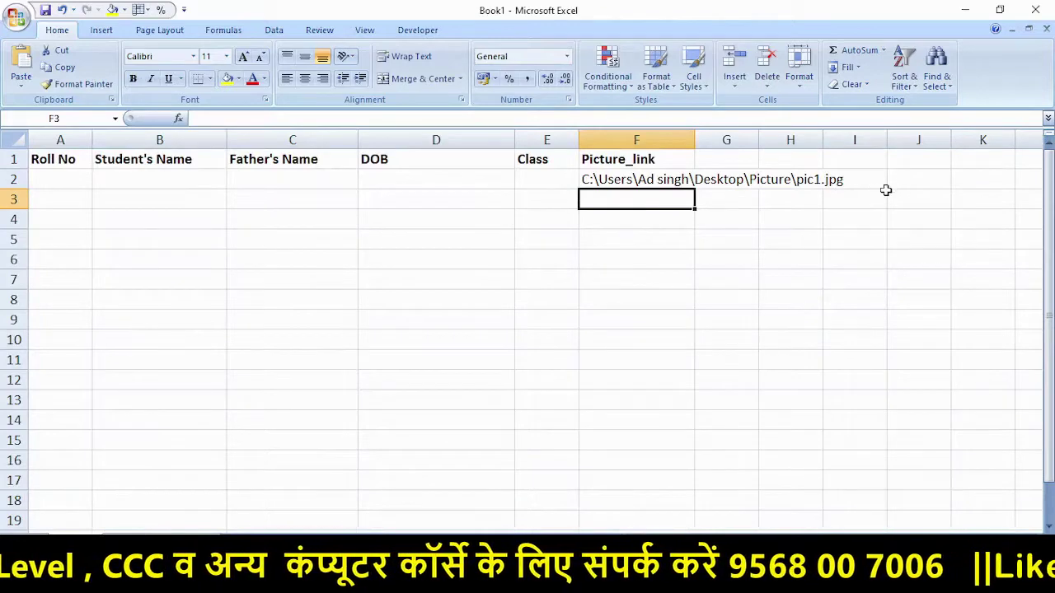
# Enlarge the sheet view and examine the full pic1.jpg path in F2 under Picture_link, opening the cell for editing
pyautogui.keyDown('ctrl'); pyautogui.scroll(1, 660, 195); pyautogui.keyUp('ctrl')
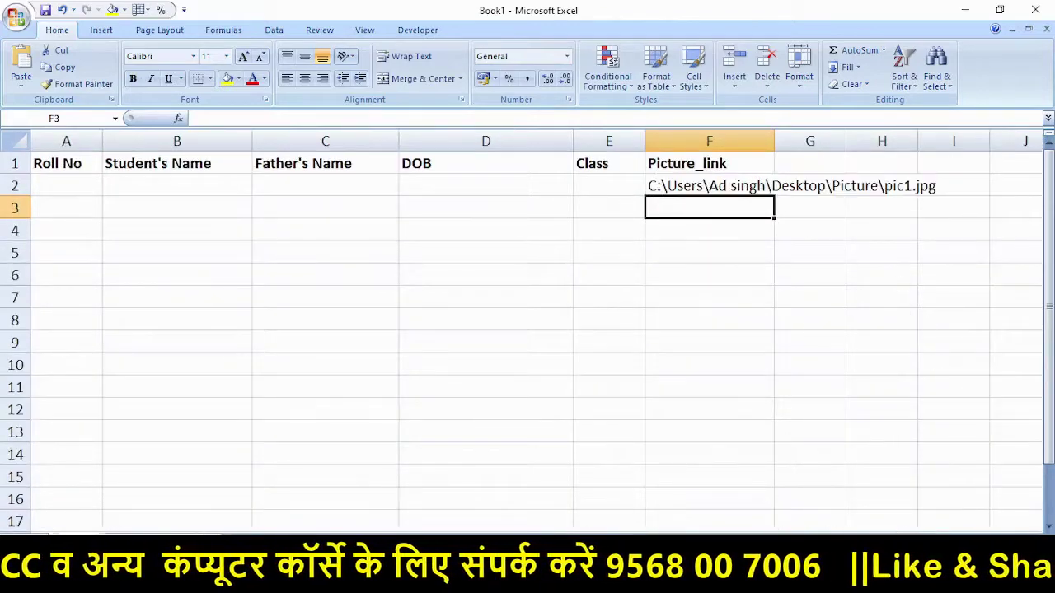
pyautogui.hscroll(4, 970, 504)
pyautogui.hscroll(-4, 207, 223)
pyautogui.keyDown('ctrl'); pyautogui.scroll(1, 177, 191); pyautogui.keyUp('ctrl')
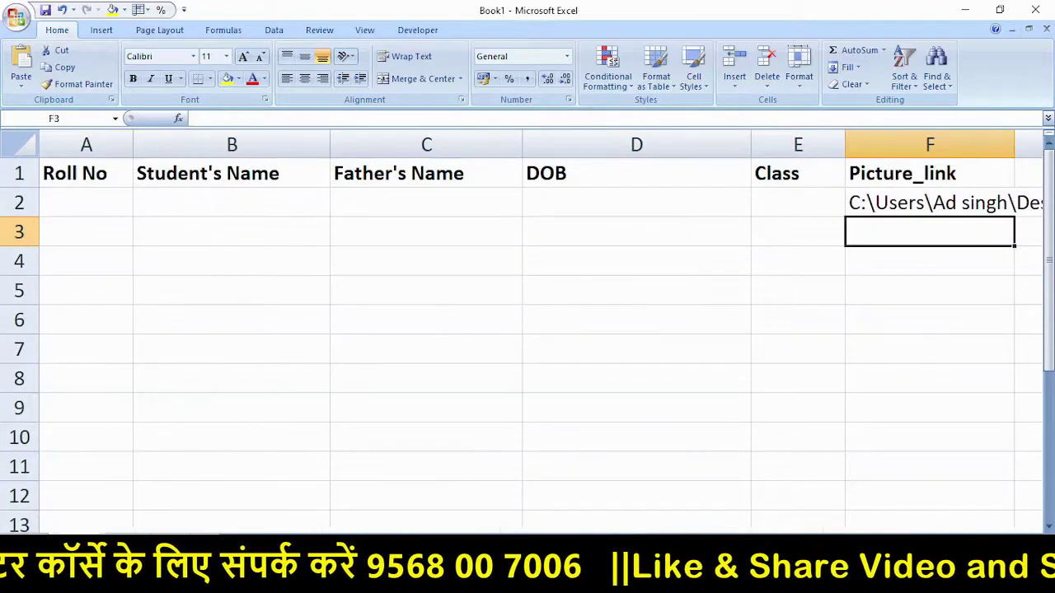
pyautogui.hscroll(4, 527, 330)
pyautogui.click(181, 197)
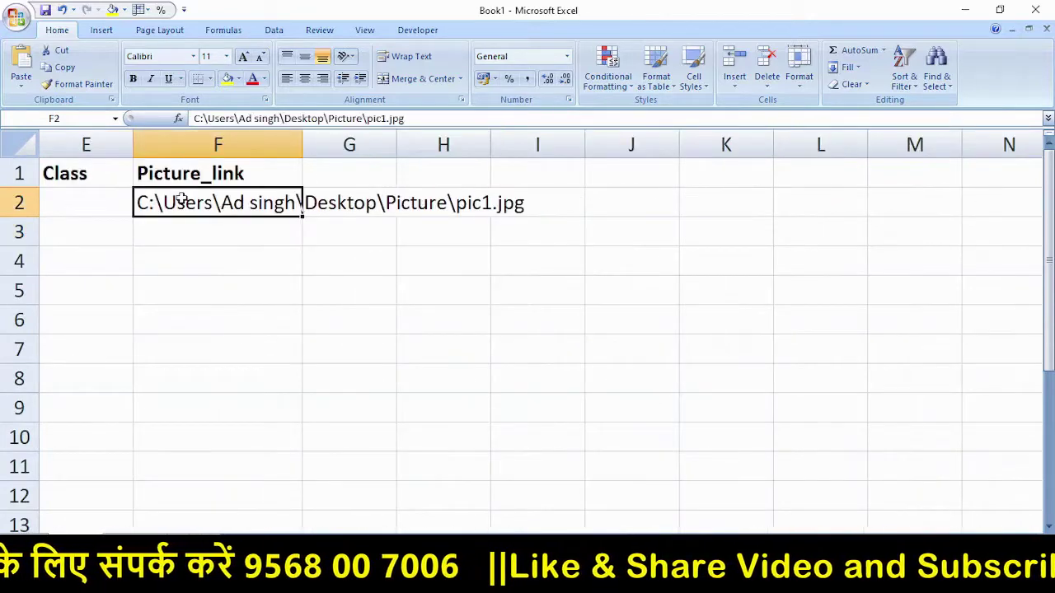
pyautogui.doubleClick(178, 198)
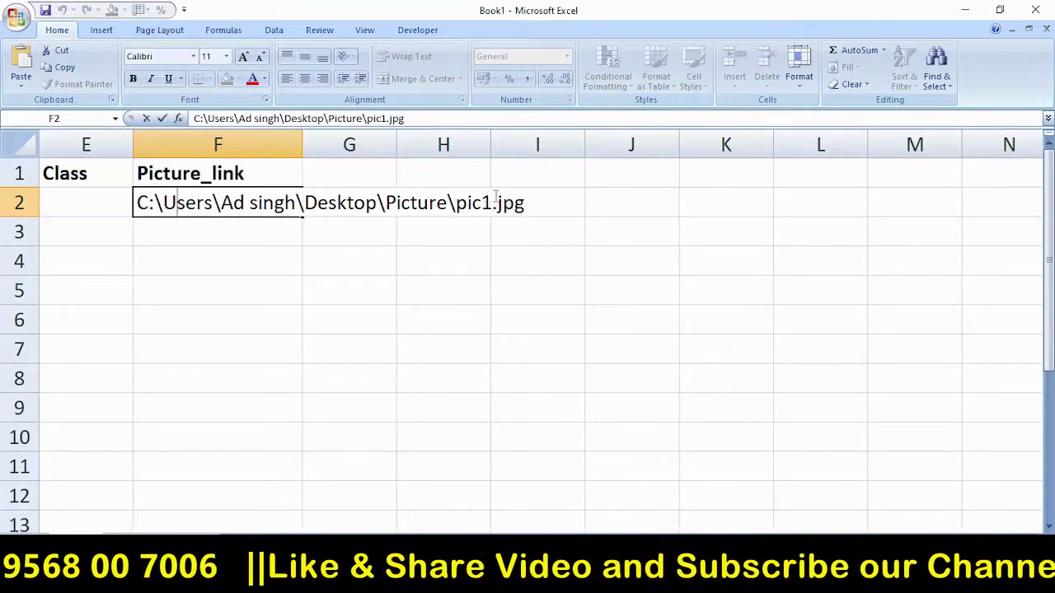
pyautogui.moveTo(498, 203); pyautogui.dragTo(126, 201)
pyautogui.click(538, 208)
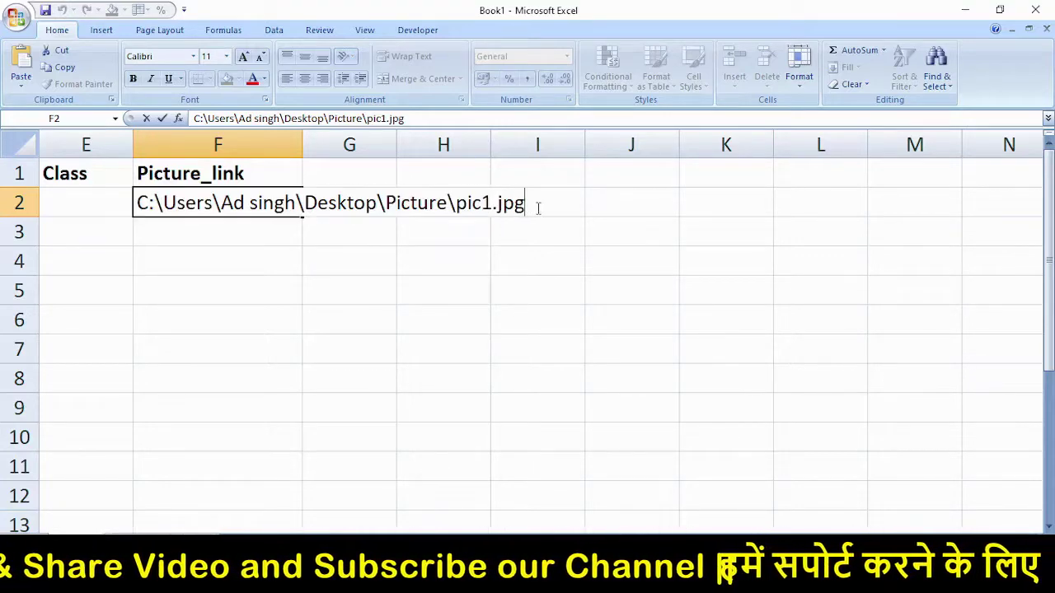